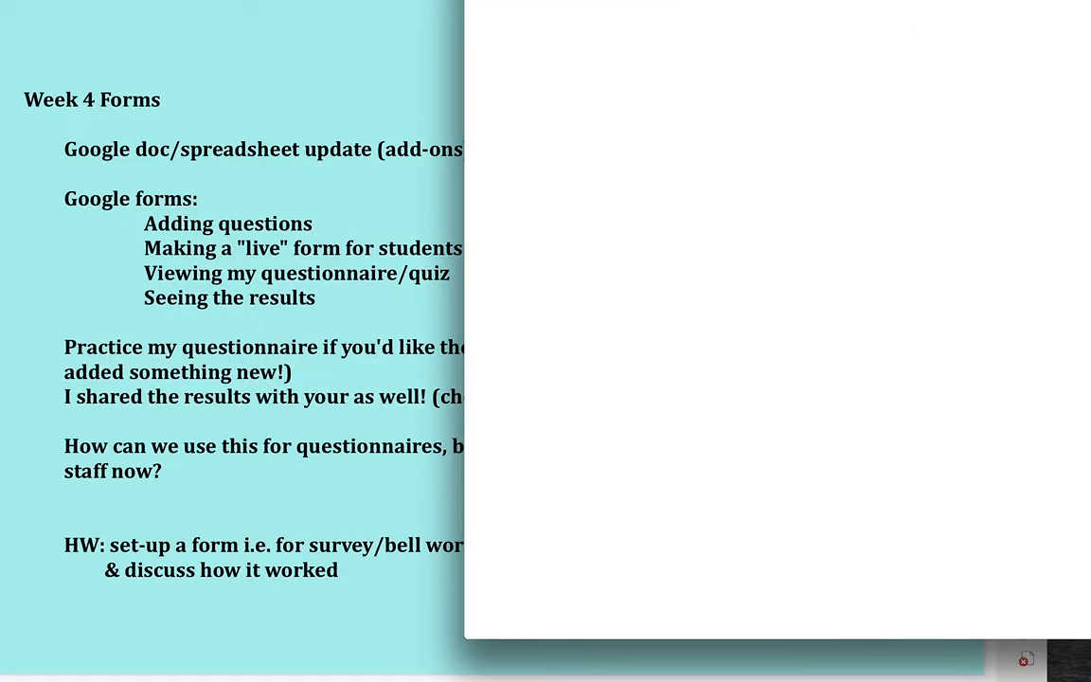
{"action": "left_click_drag", "start_coordinate": [1090, 0], "coordinate": [859, 36]}
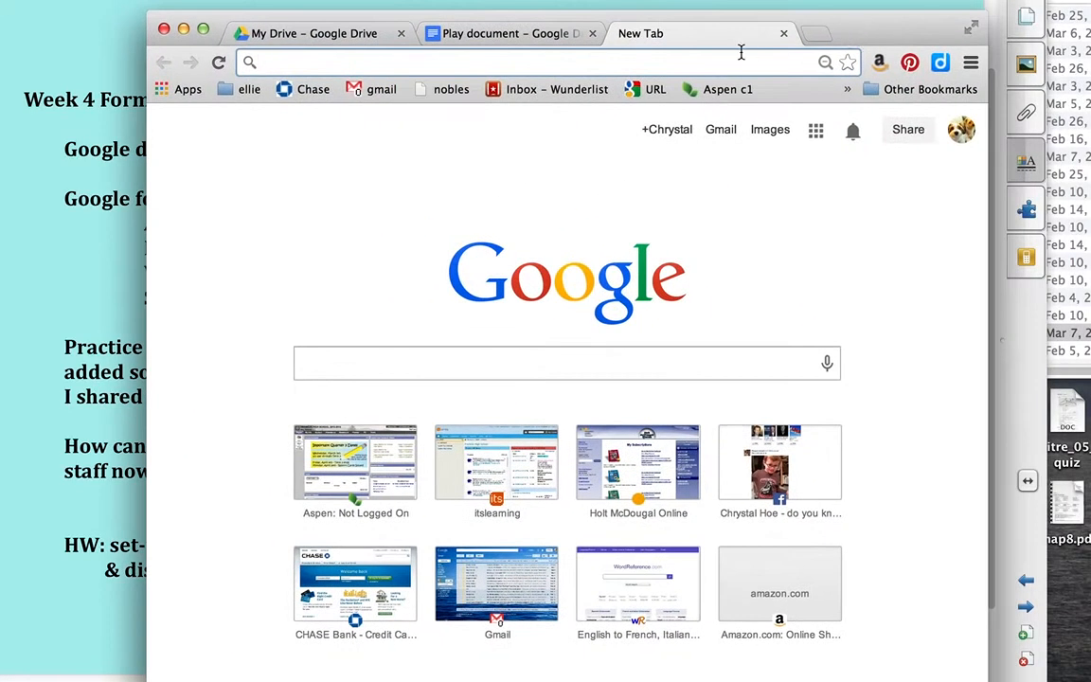
{"action": "type", "text": "http://goo.gl/A2cgkS"}
{"action": "key", "text": "Return"}
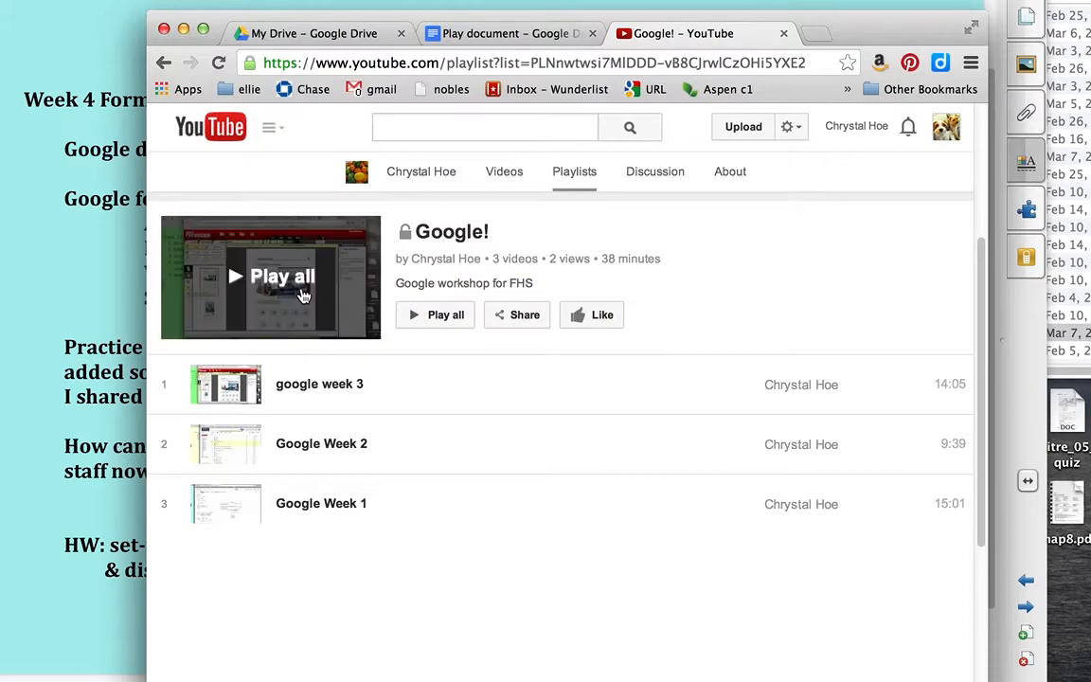
{"action": "left_click", "coordinate": [301, 313]}
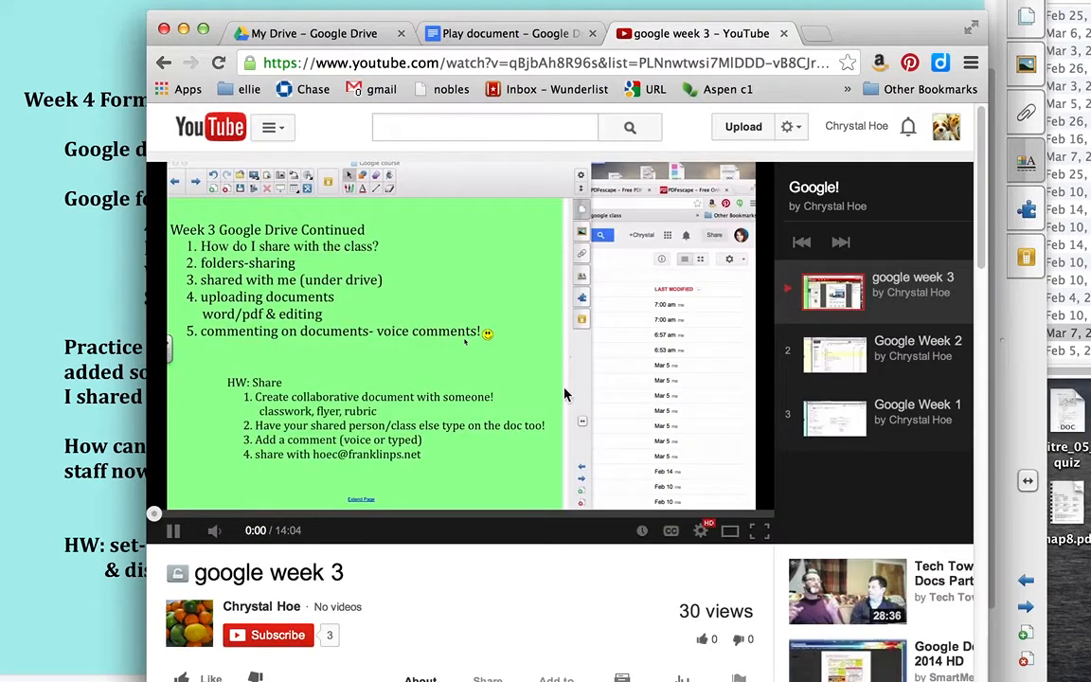
{"action": "left_click", "coordinate": [158, 483]}
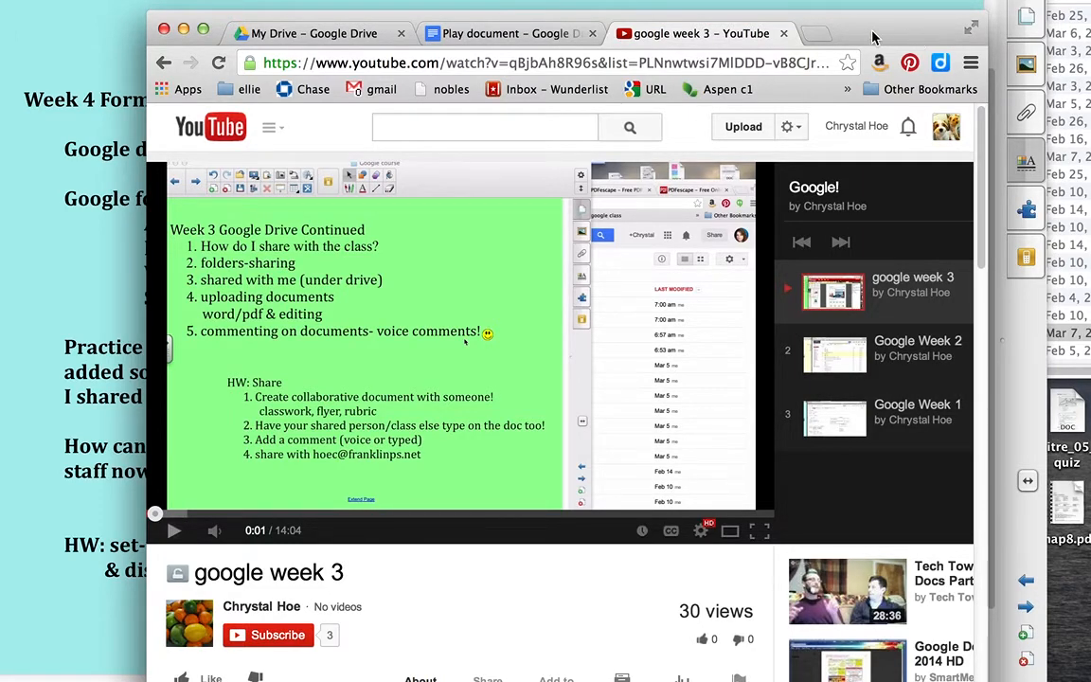
Step: Move the browser window aside and bring the Week 4 Forms agenda to the front
{"action": "left_click_drag", "start_coordinate": [873, 32], "coordinate": [1090, 0]}
{"action": "left_click_drag", "start_coordinate": [1006, 0], "coordinate": [1073, 0]}
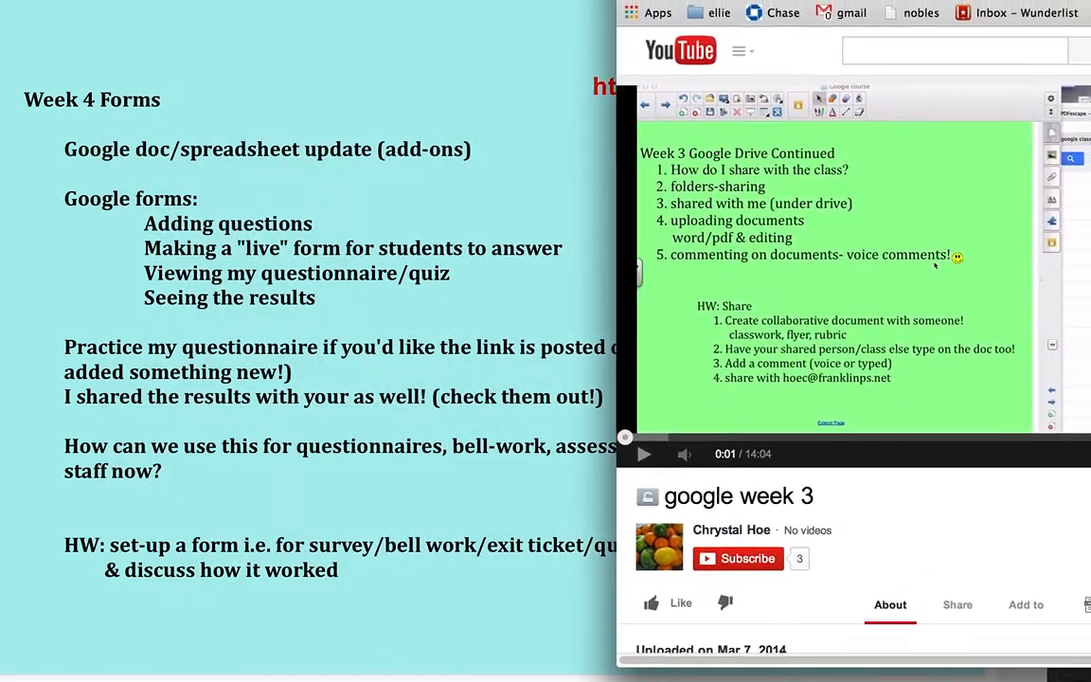
{"action": "left_click", "coordinate": [402, 167]}
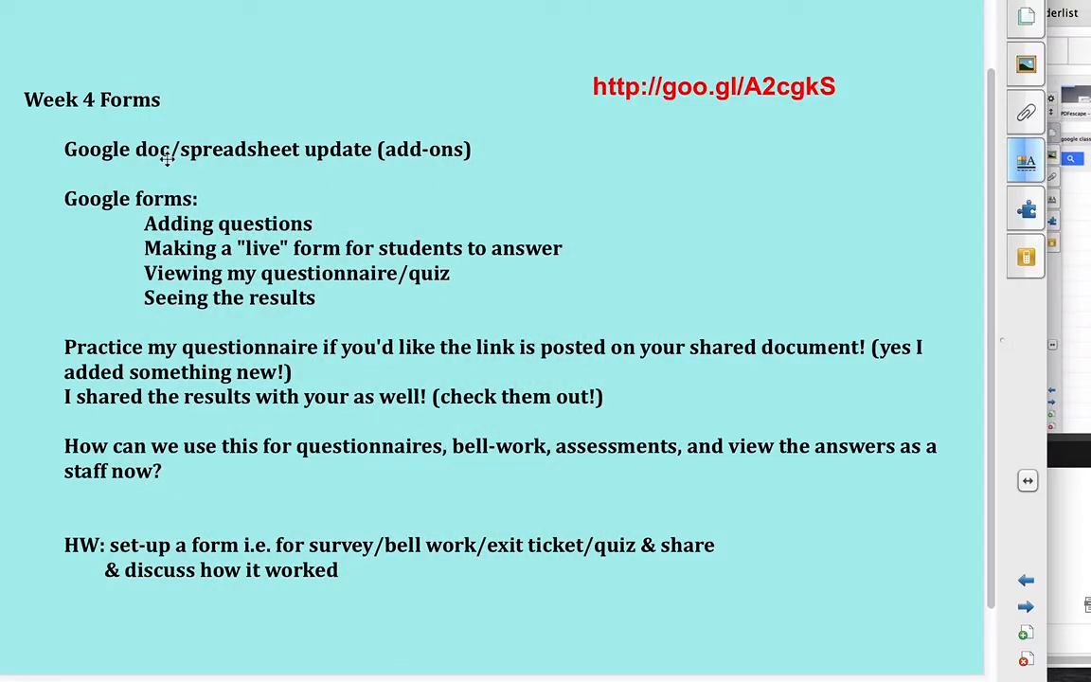
Step: Return to My Drive in the browser, browse the apps that can be connected to Drive, and close the gallery
{"action": "left_click_drag", "start_coordinate": [1089, 0], "coordinate": [633, 0]}
{"action": "left_click", "coordinate": [532, 0]}
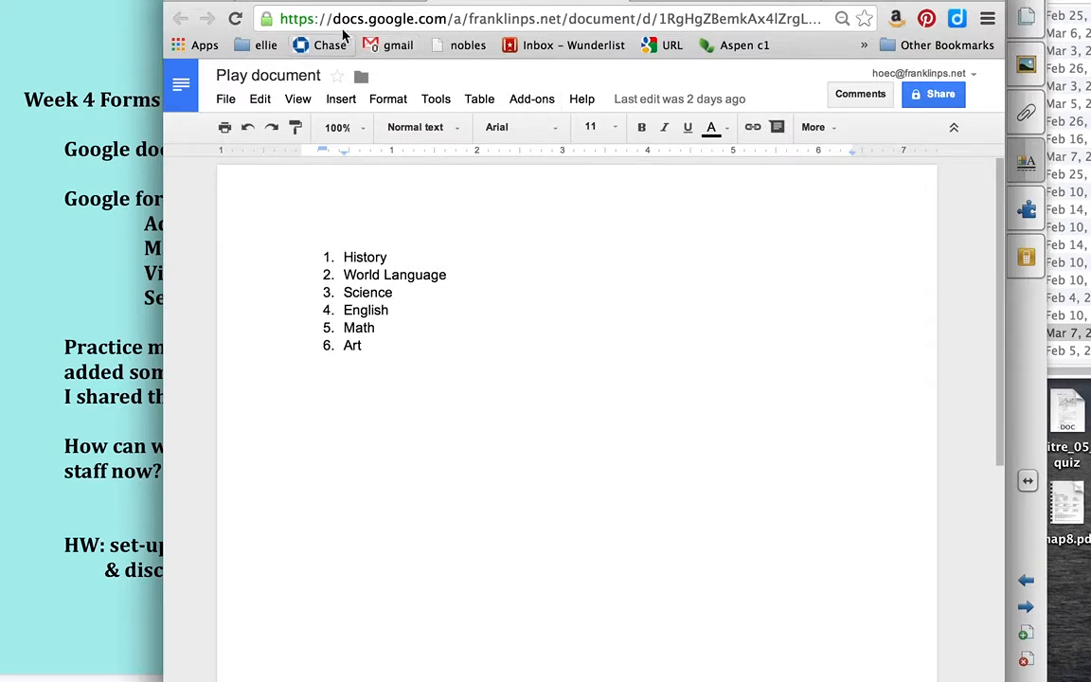
{"action": "left_click", "coordinate": [325, 3]}
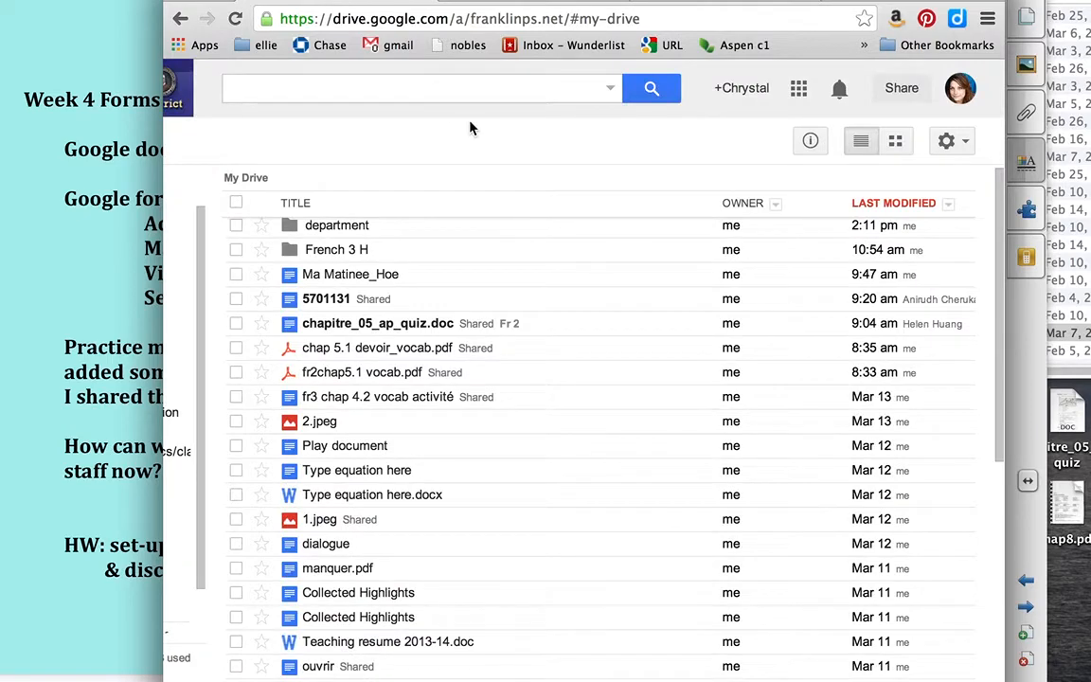
{"action": "left_click", "coordinate": [228, 185]}
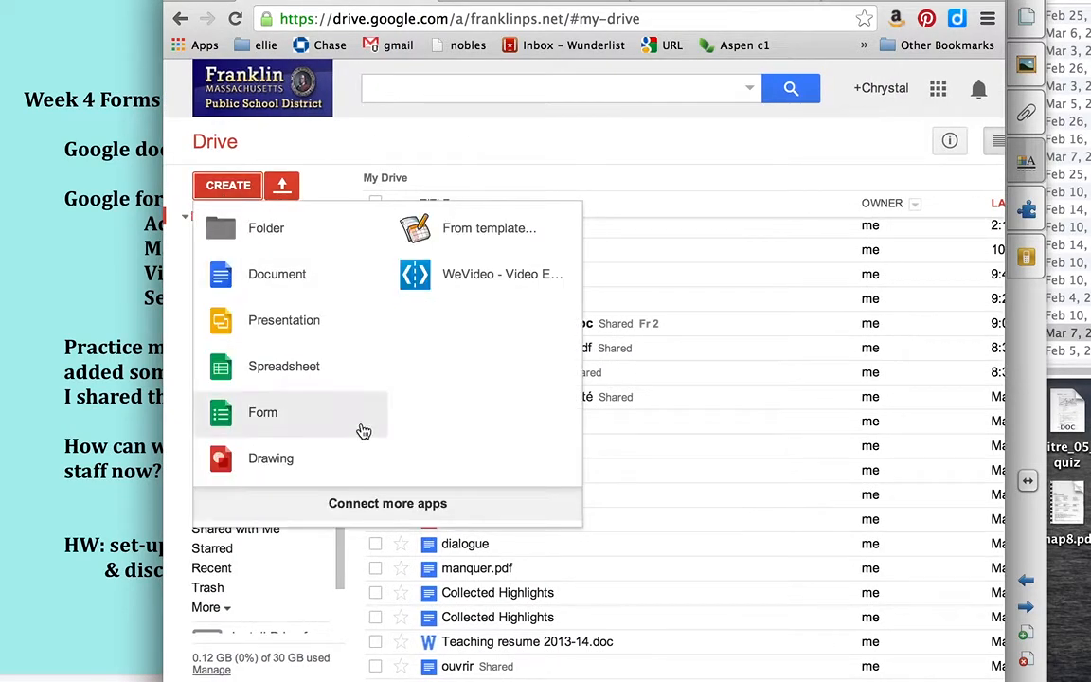
{"action": "left_click", "coordinate": [392, 503]}
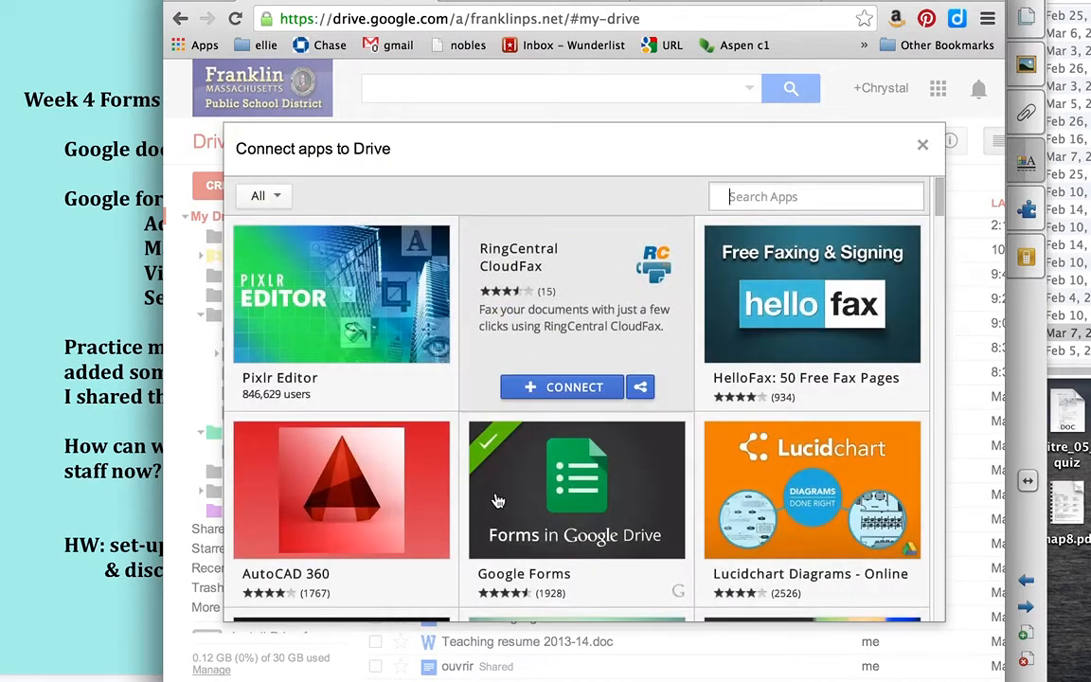
{"action": "scroll", "coordinate": [492, 490], "scroll_direction": "down", "scroll_amount": 2}
{"action": "scroll", "coordinate": [491, 489], "scroll_direction": "down", "scroll_amount": 6}
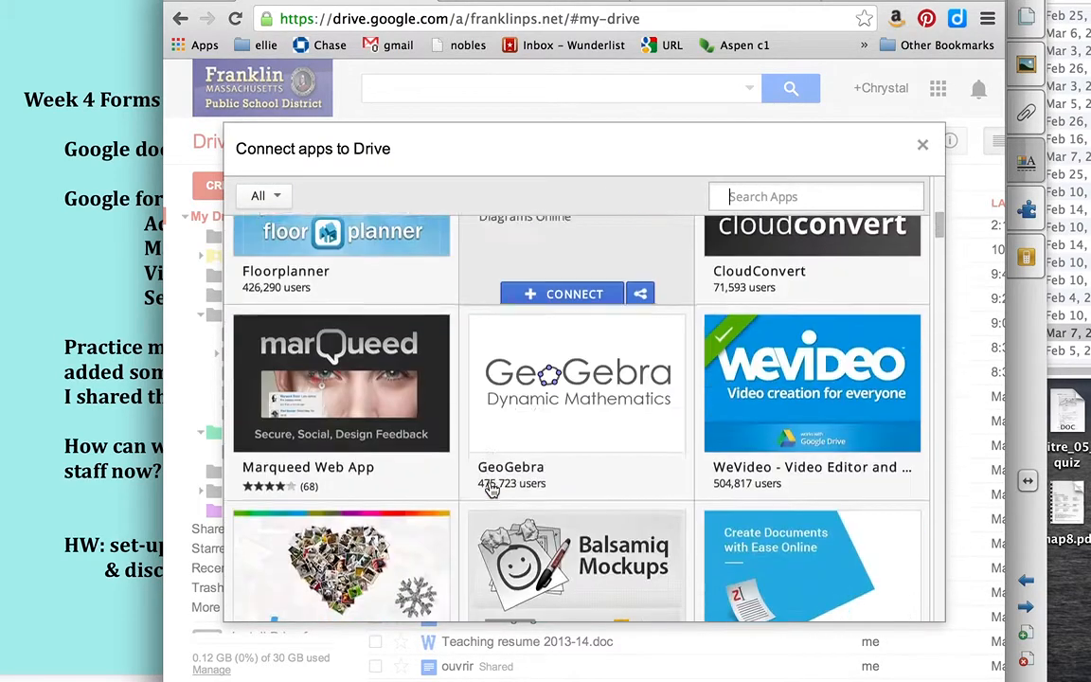
{"action": "left_click", "coordinate": [922, 145]}
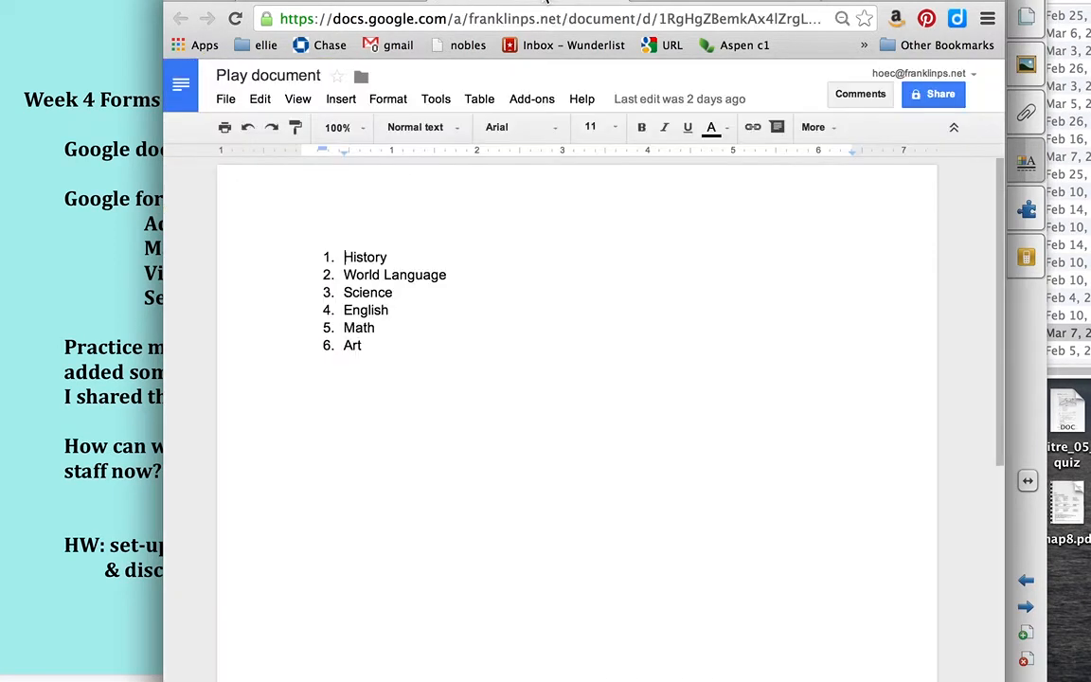
Step: Bring Play document fully into view and show the highlighting tools of the Texthelp Study Skills add-on
{"action": "left_click_drag", "start_coordinate": [909, 1], "coordinate": [842, 10]}
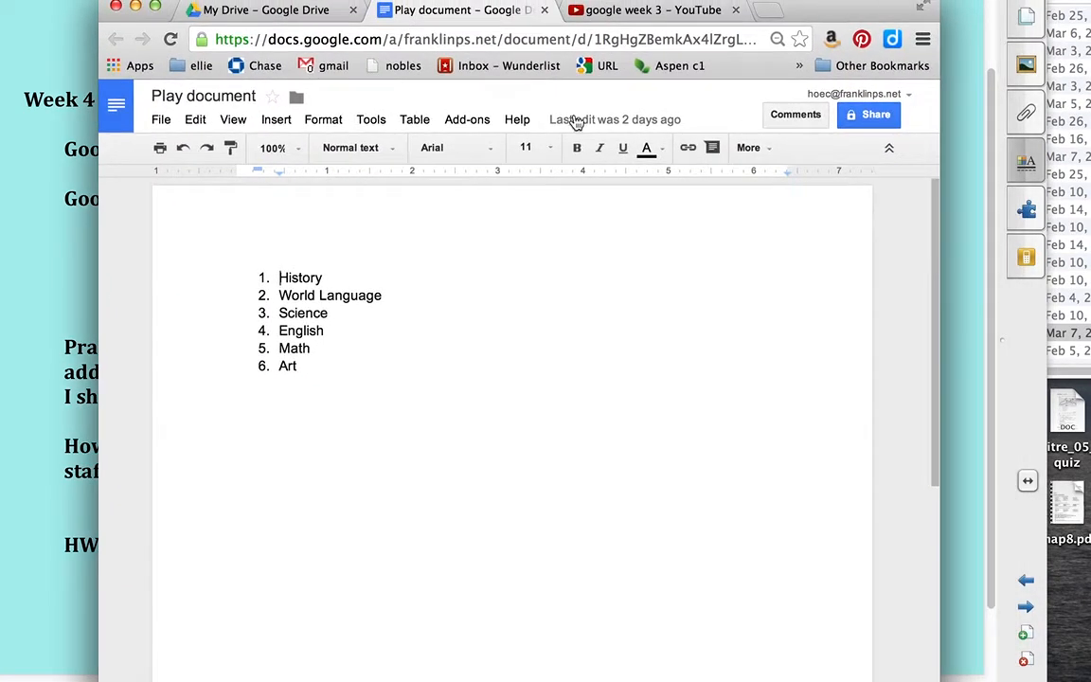
{"action": "left_click", "coordinate": [477, 127]}
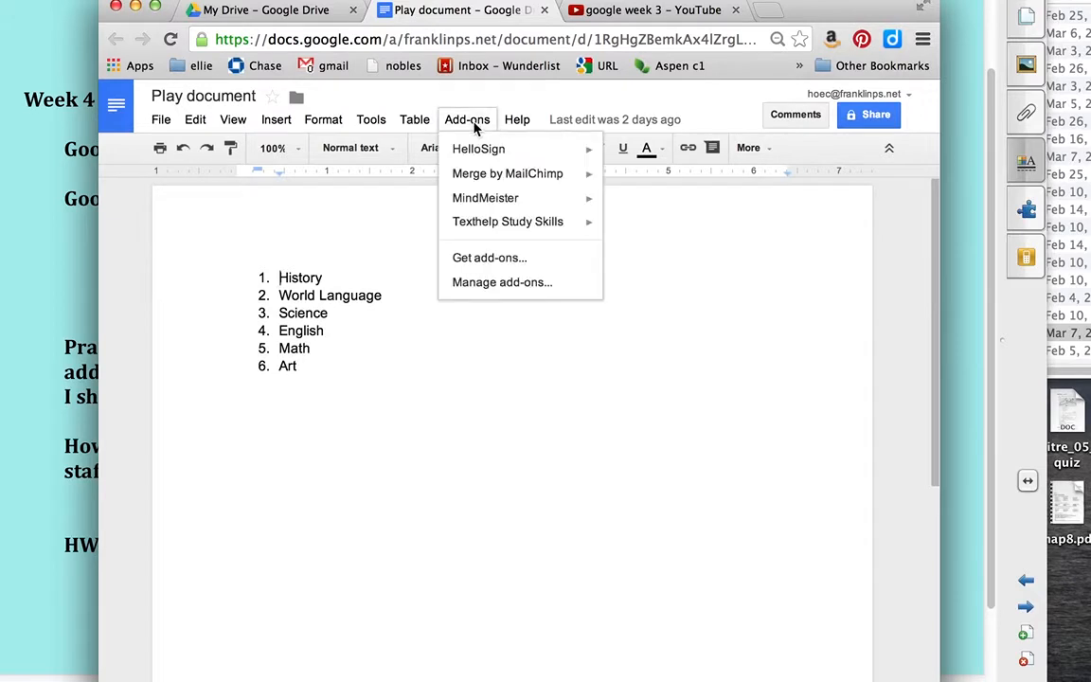
{"action": "mouse_move", "coordinate": [494, 178]}
{"action": "mouse_move", "coordinate": [502, 203]}
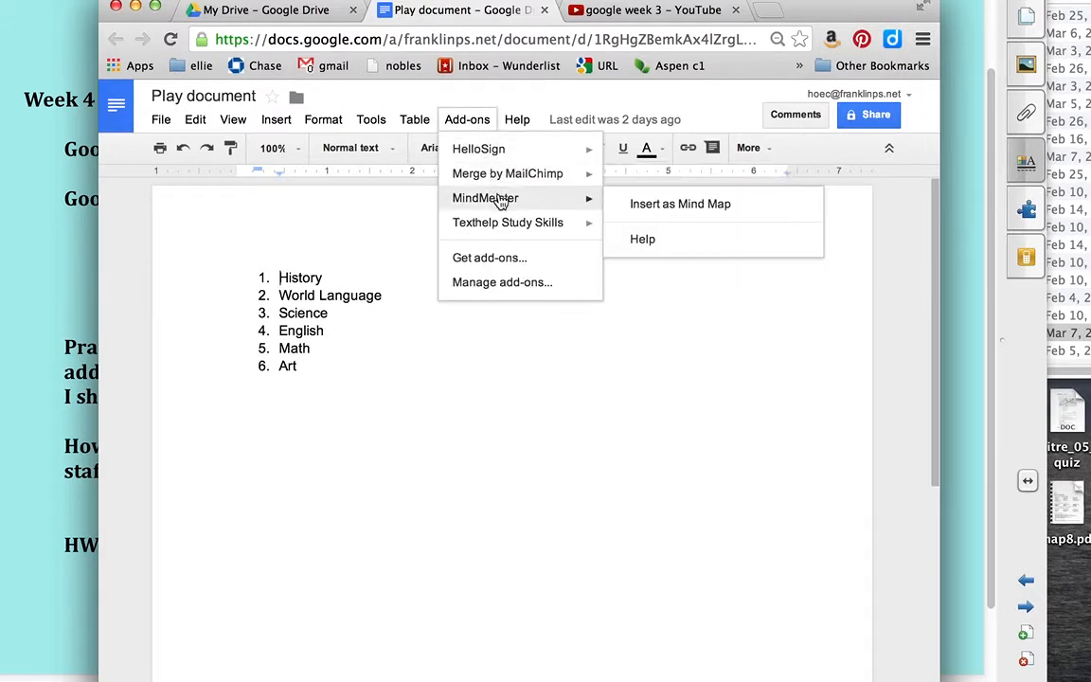
{"action": "mouse_move", "coordinate": [505, 227]}
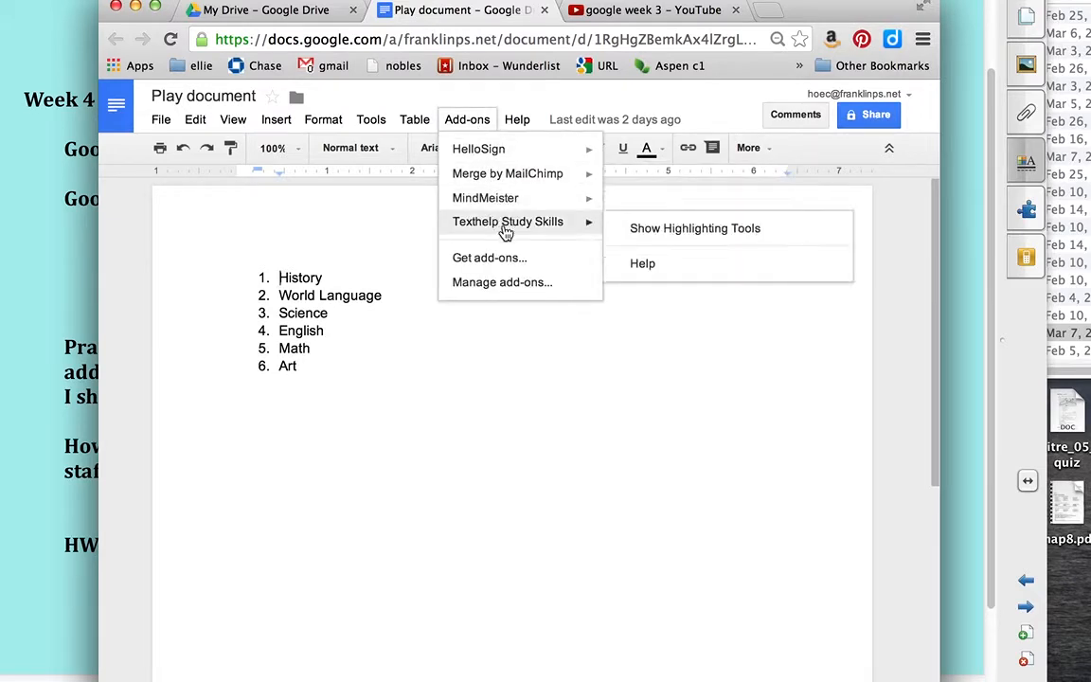
{"action": "left_click", "coordinate": [689, 229]}
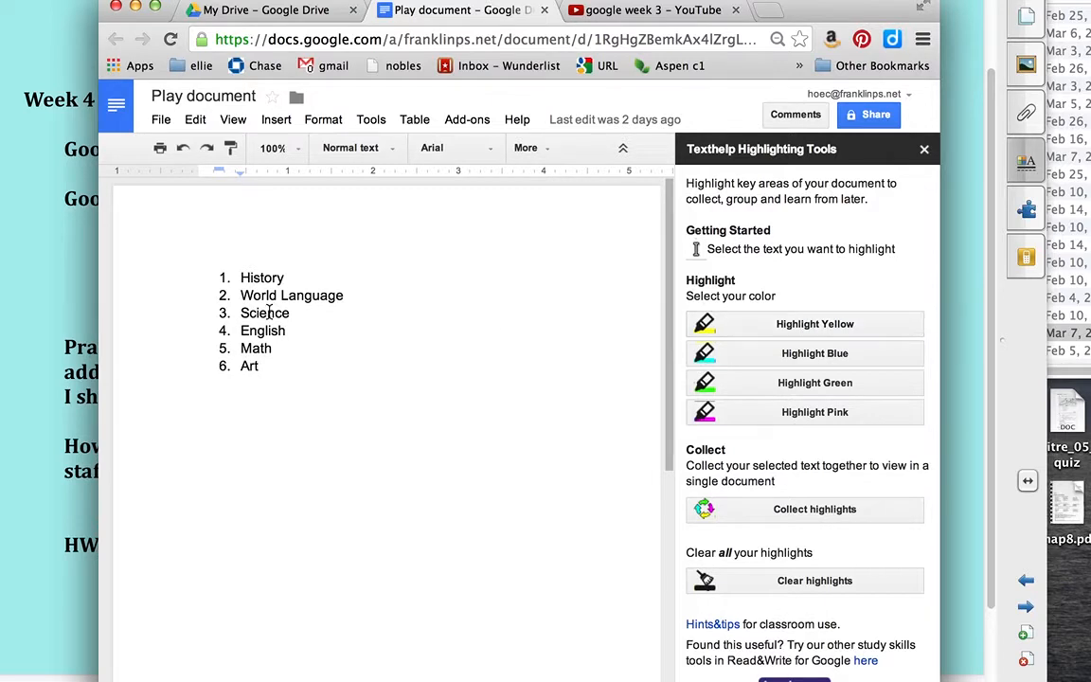
Step: Highlight the list item "History" in green with the Texthelp highlighting tools
{"action": "left_click_drag", "start_coordinate": [297, 277], "coordinate": [221, 277]}
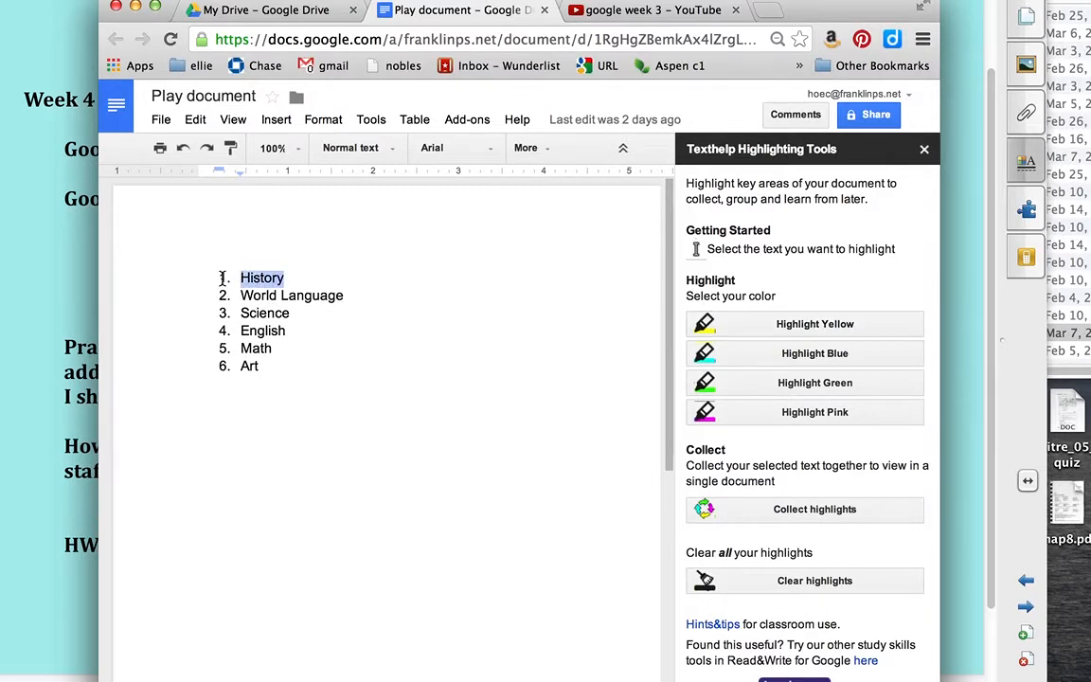
{"action": "left_click", "coordinate": [811, 384]}
{"action": "left_click", "coordinate": [530, 400]}
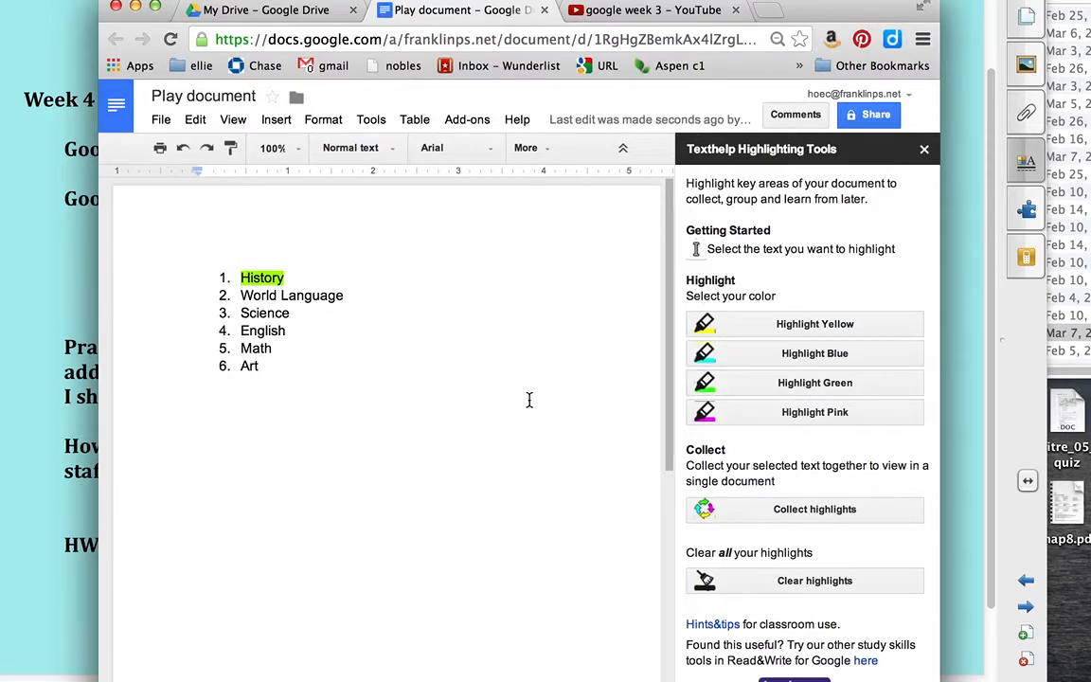
Step: Undo the green highlight on "History" and close the Texthelp highlighting tools
{"action": "left_click_drag", "start_coordinate": [302, 277], "coordinate": [230, 276]}
{"action": "left_click", "coordinate": [183, 148]}
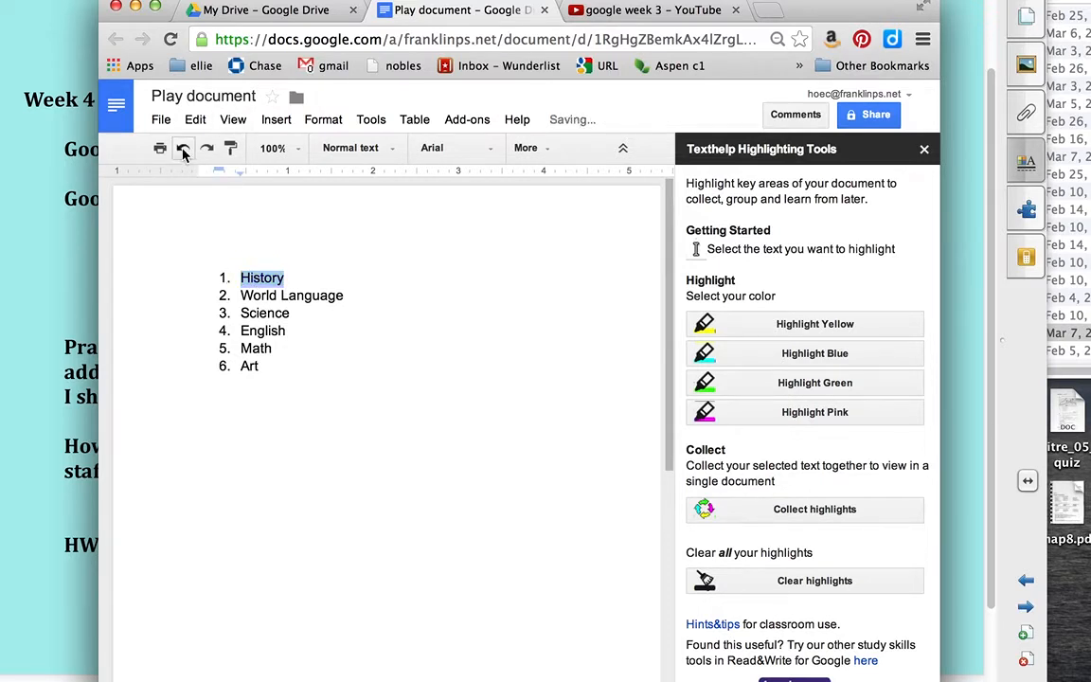
{"action": "left_click", "coordinate": [928, 154]}
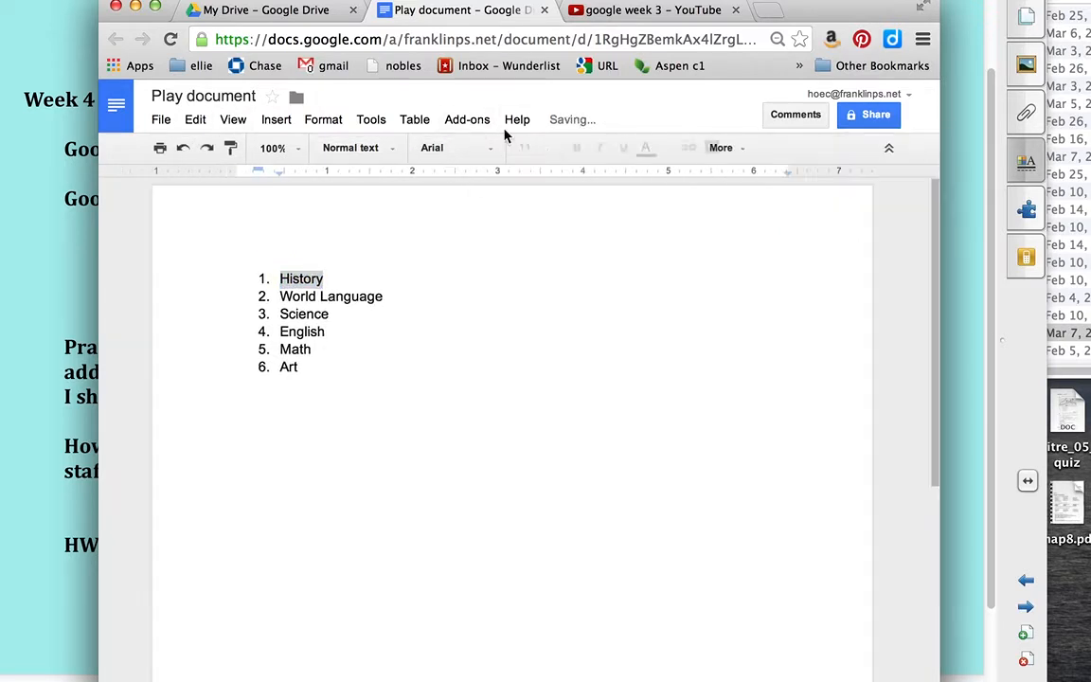
Step: Select all six subjects in the numbered list and try to insert them as a mind map with the MindMeister add-on
{"action": "left_click", "coordinate": [467, 119]}
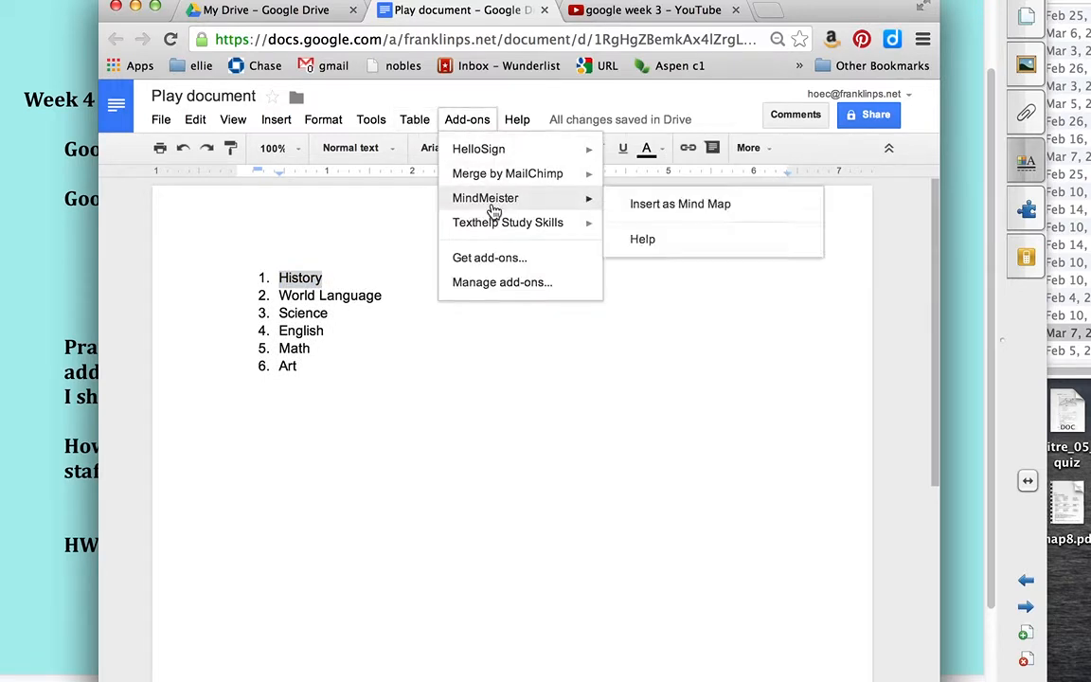
{"action": "mouse_move", "coordinate": [499, 203]}
{"action": "left_click", "coordinate": [353, 368]}
{"action": "left_click_drag", "start_coordinate": [347, 383], "coordinate": [247, 270]}
{"action": "left_click", "coordinate": [459, 119]}
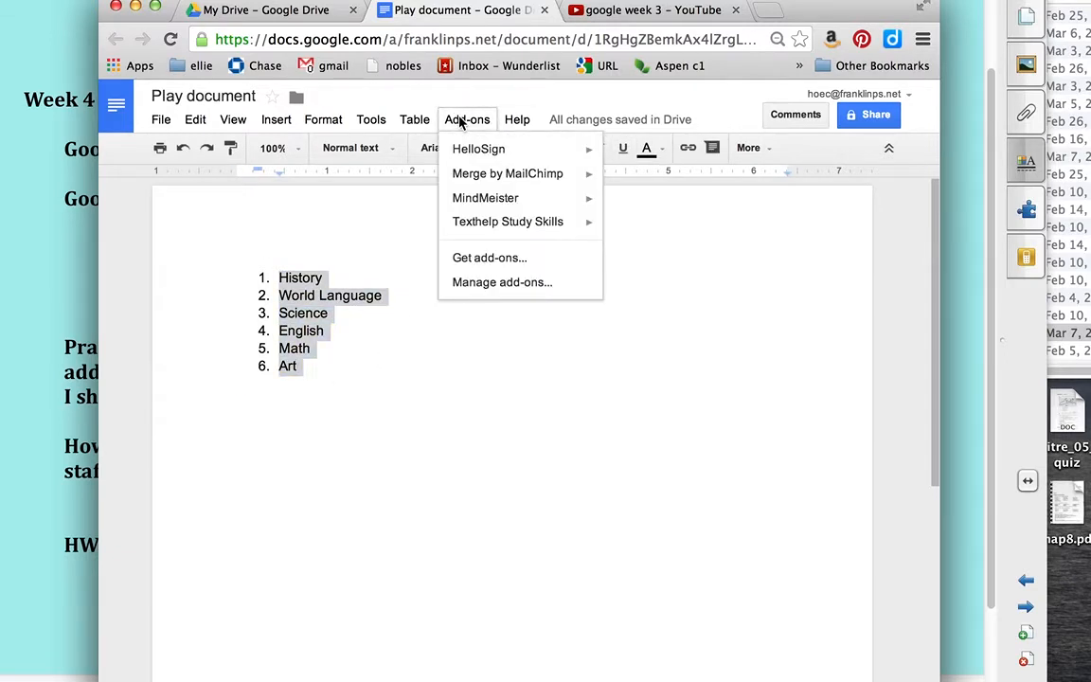
{"action": "mouse_move", "coordinate": [494, 202]}
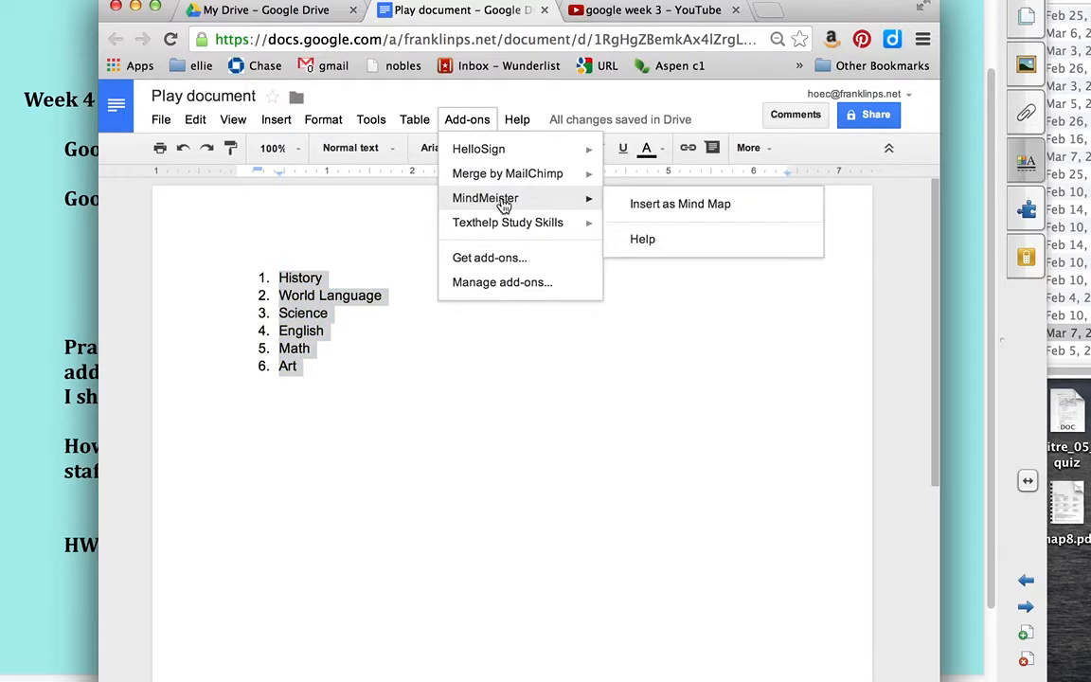
{"action": "left_click", "coordinate": [648, 206]}
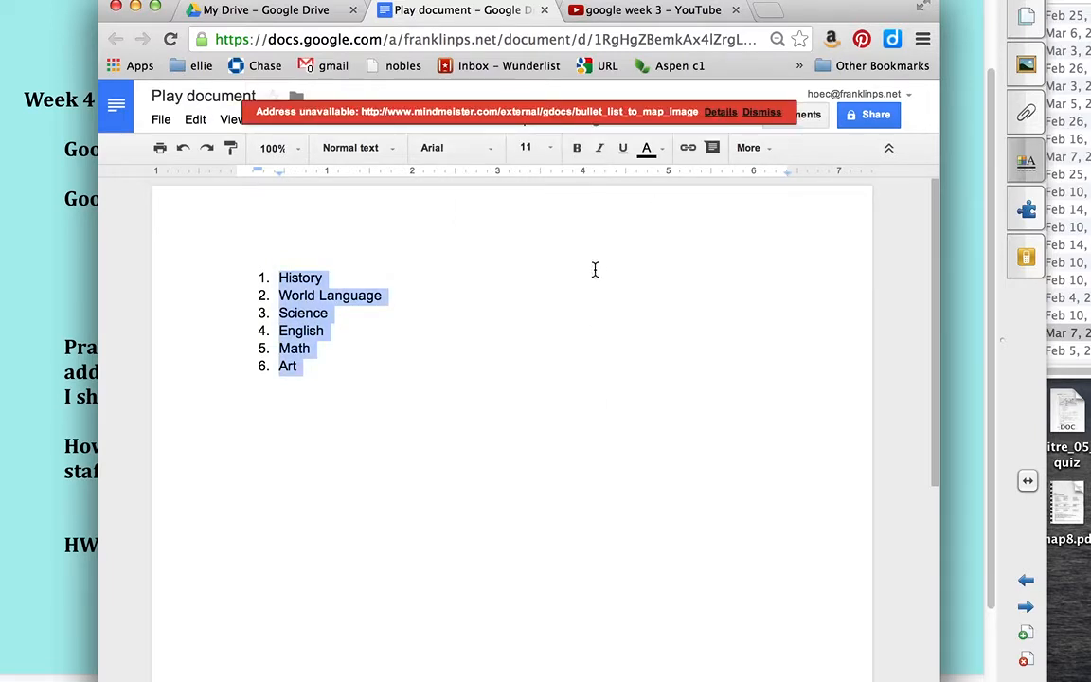
{"action": "left_click", "coordinate": [762, 115]}
Step: Insert the selected list as a MindMeister mind map, deselect the text, and review the map below the list
{"action": "left_click", "coordinate": [373, 121]}
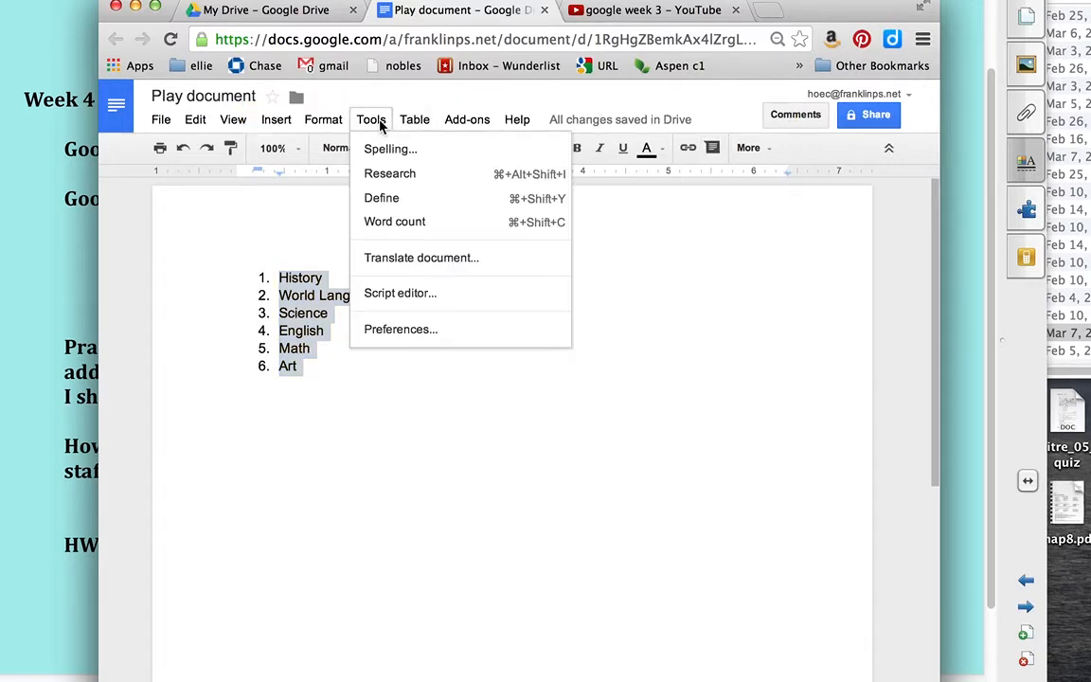
{"action": "mouse_move", "coordinate": [467, 121]}
{"action": "mouse_move", "coordinate": [505, 218]}
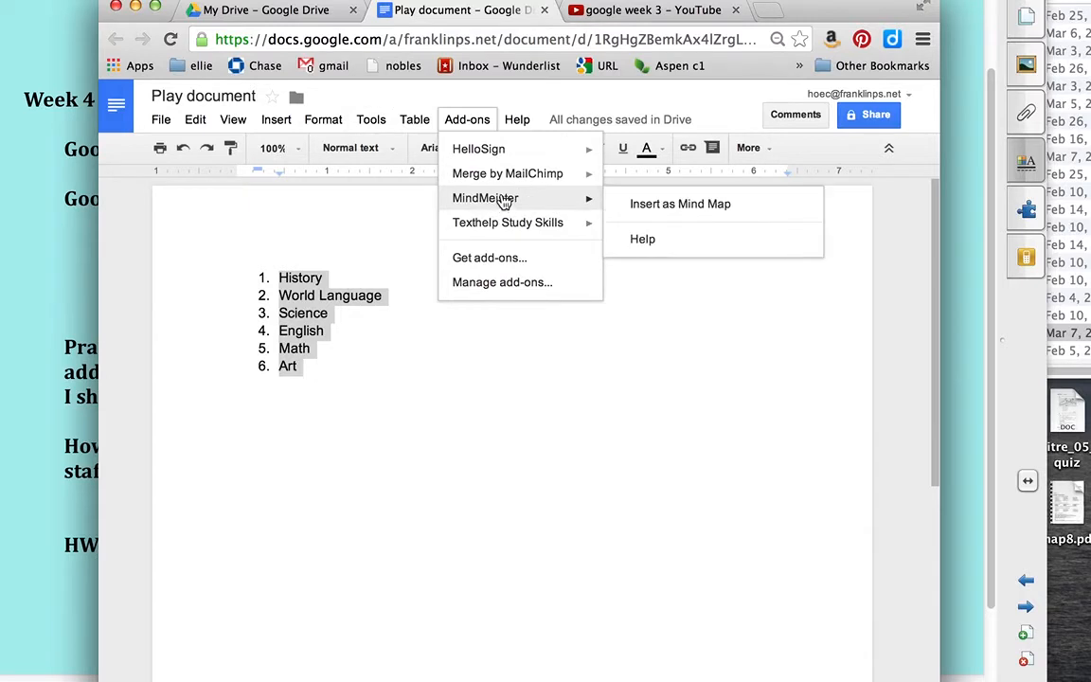
{"action": "left_click", "coordinate": [644, 202]}
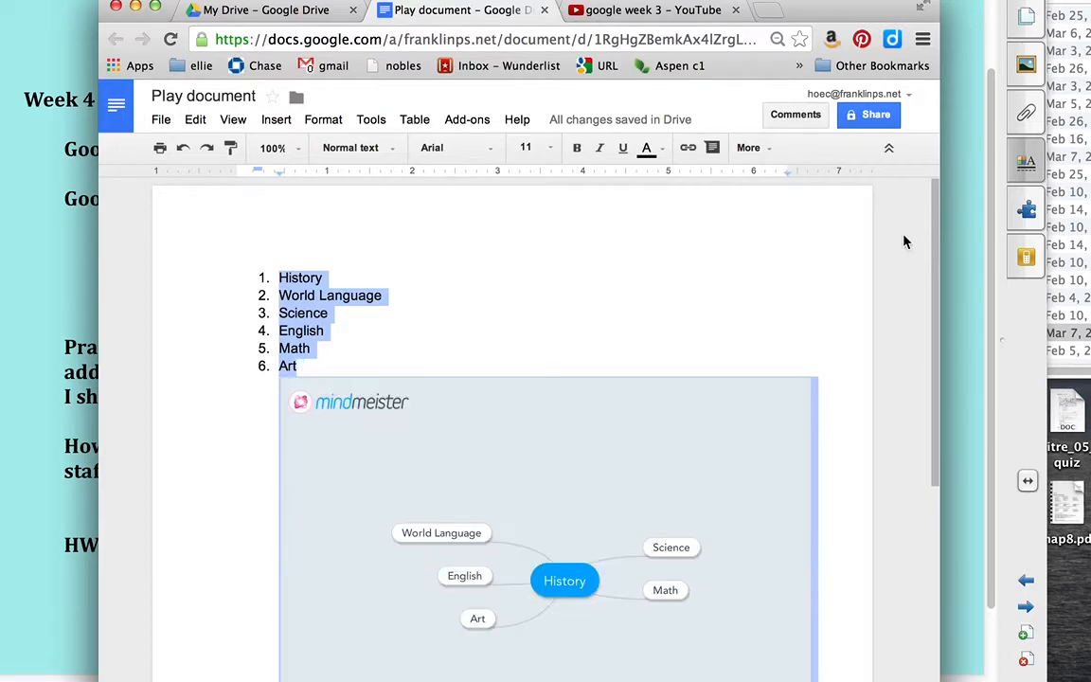
{"action": "left_click", "coordinate": [358, 357]}
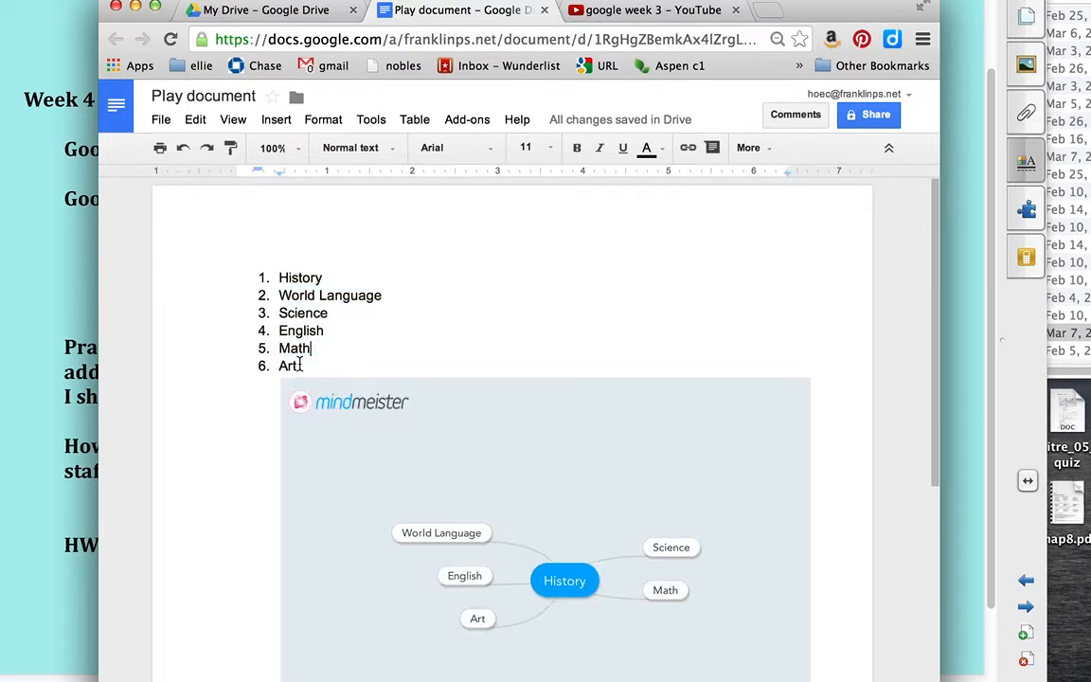
{"action": "left_click", "coordinate": [310, 366]}
{"action": "left_click", "coordinate": [276, 319]}
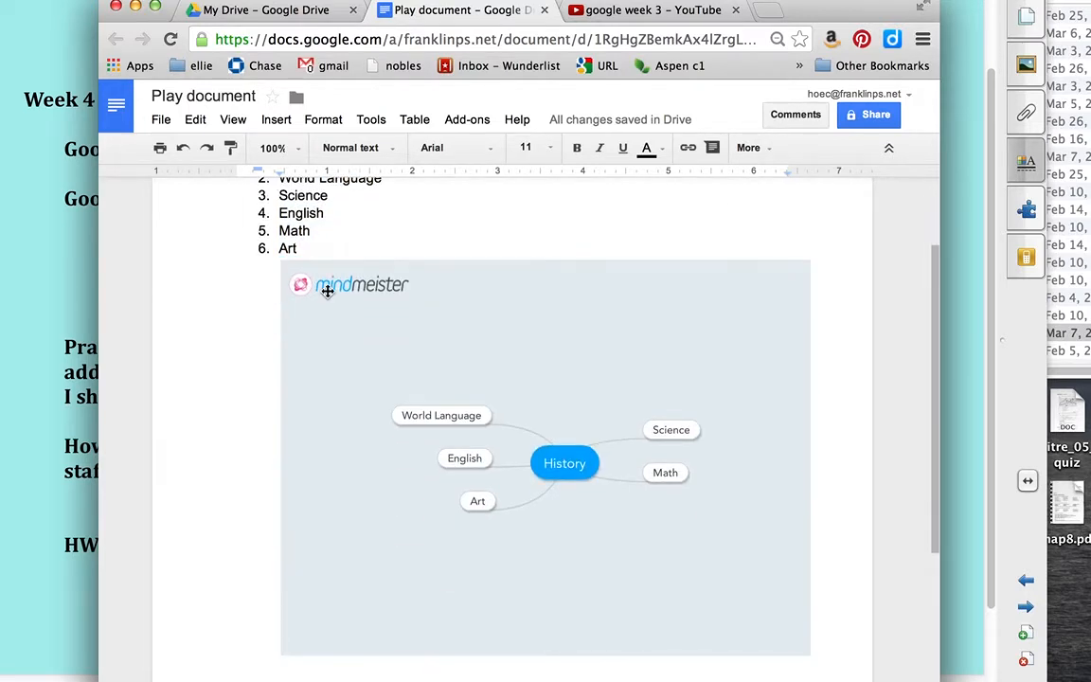
{"action": "scroll", "coordinate": [327, 290], "scroll_direction": "down", "scroll_amount": 2}
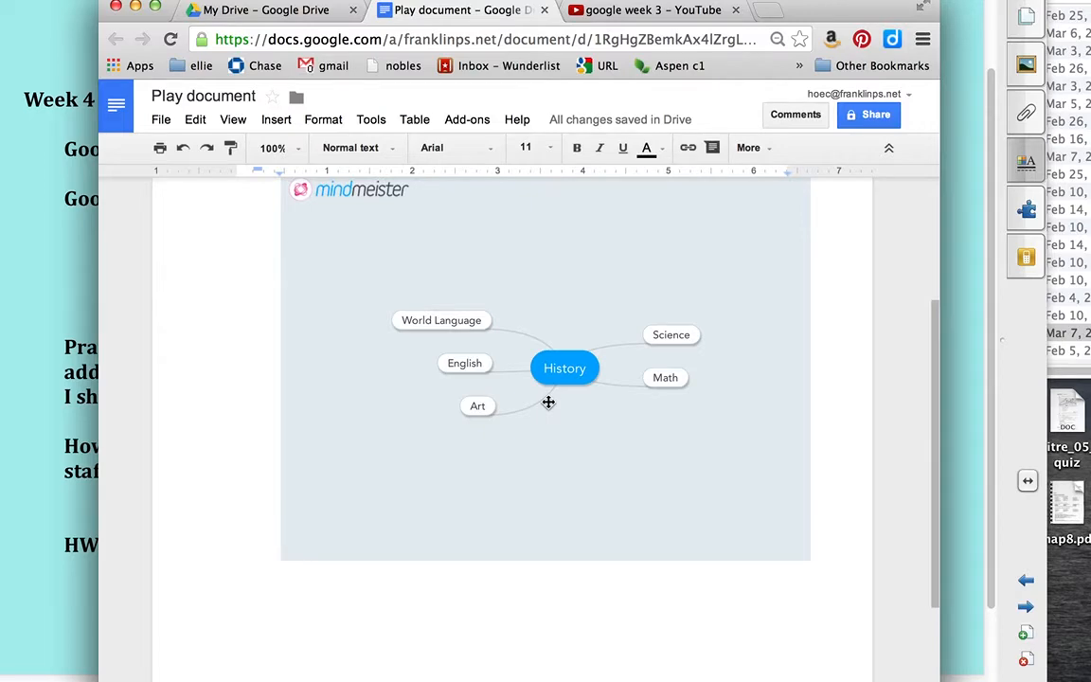
Step: Open the gallery for getting more document add-ons and examine the Avery Label Merge screenshots and overview
{"action": "scroll", "coordinate": [549, 402], "scroll_direction": "up", "scroll_amount": 3}
{"action": "left_click", "coordinate": [455, 120]}
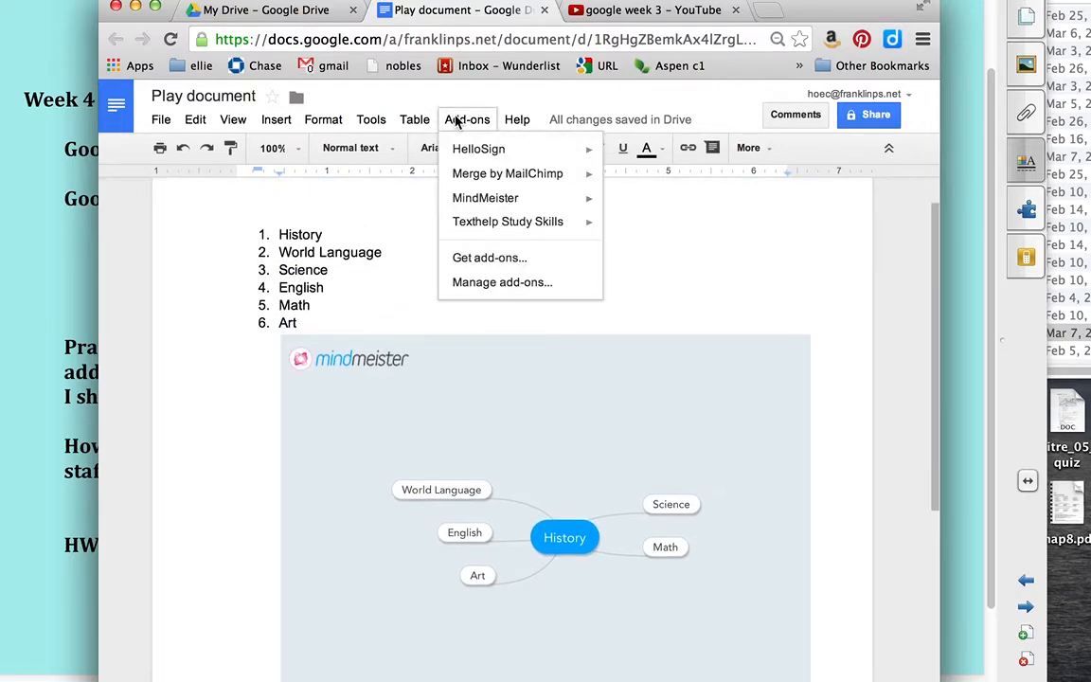
{"action": "left_click", "coordinate": [489, 257]}
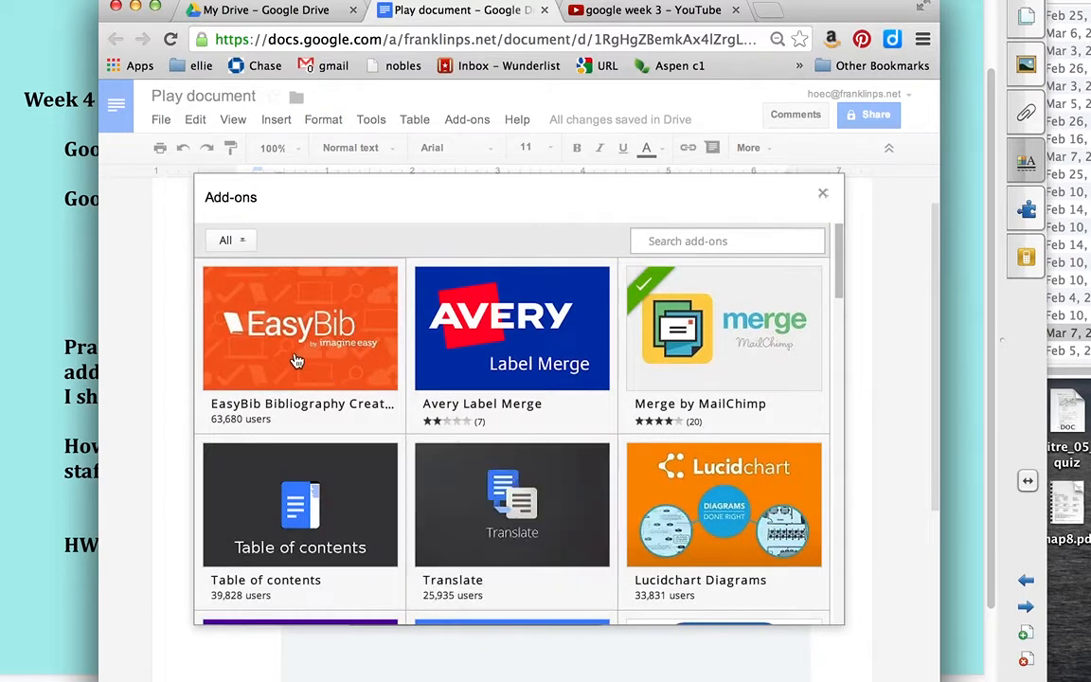
{"action": "left_click", "coordinate": [507, 341]}
{"action": "scroll", "coordinate": [487, 530], "scroll_direction": "down", "scroll_amount": 3}
{"action": "scroll", "coordinate": [483, 536], "scroll_direction": "up", "scroll_amount": 1}
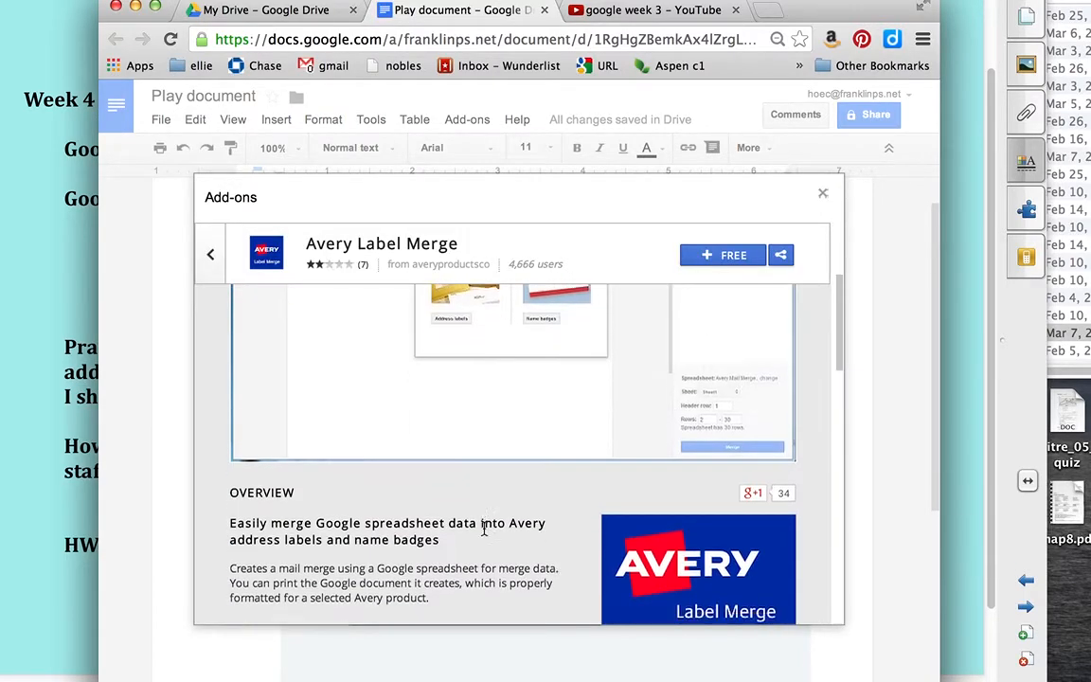
{"action": "scroll", "coordinate": [483, 535], "scroll_direction": "down", "scroll_amount": 3}
{"action": "scroll", "coordinate": [483, 535], "scroll_direction": "up", "scroll_amount": 3}
{"action": "scroll", "coordinate": [484, 535], "scroll_direction": "down", "scroll_amount": 1}
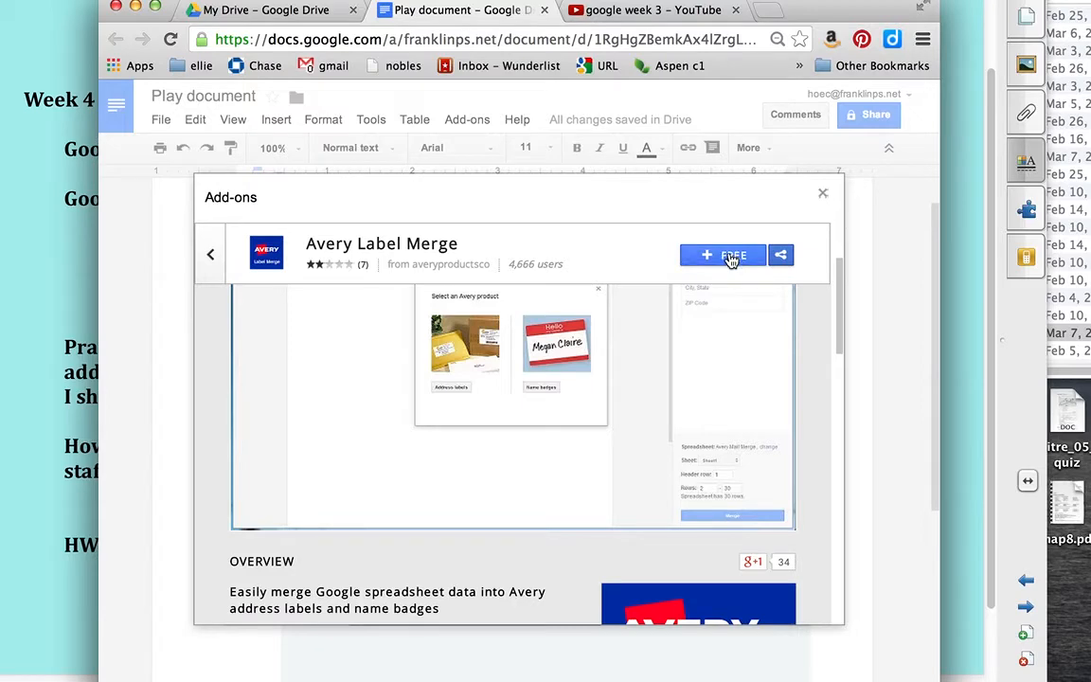
Step: Close the add-ons gallery, the Play document and the YouTube playlist page, returning to My Drive
{"action": "left_click", "coordinate": [823, 193]}
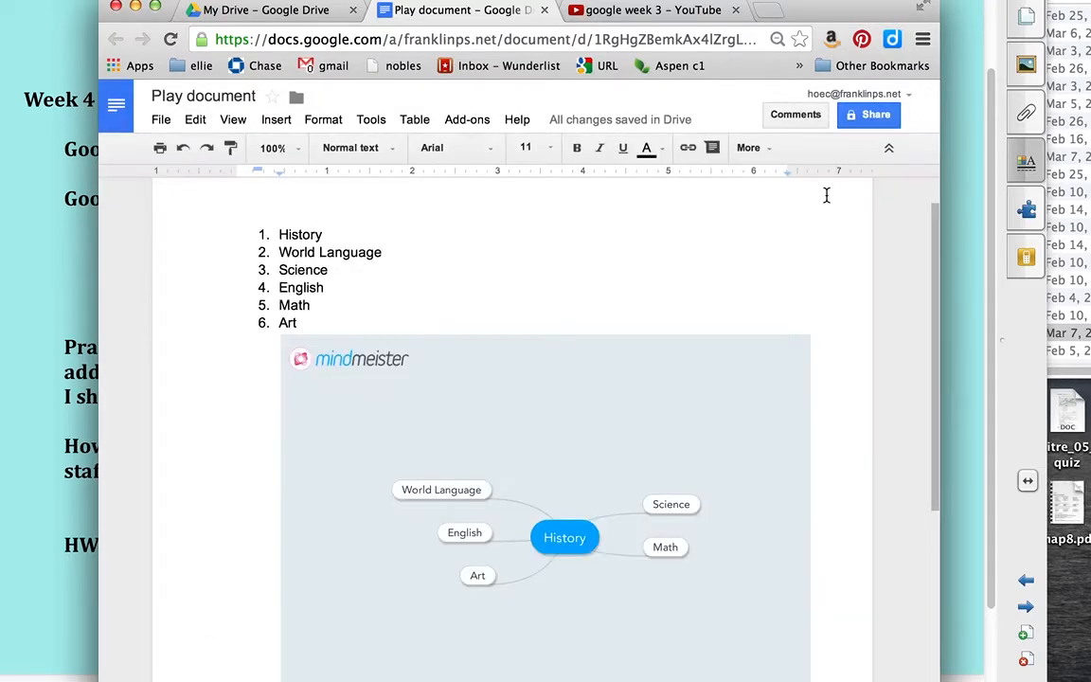
{"action": "left_click", "coordinate": [546, 11]}
{"action": "left_click", "coordinate": [278, 12]}
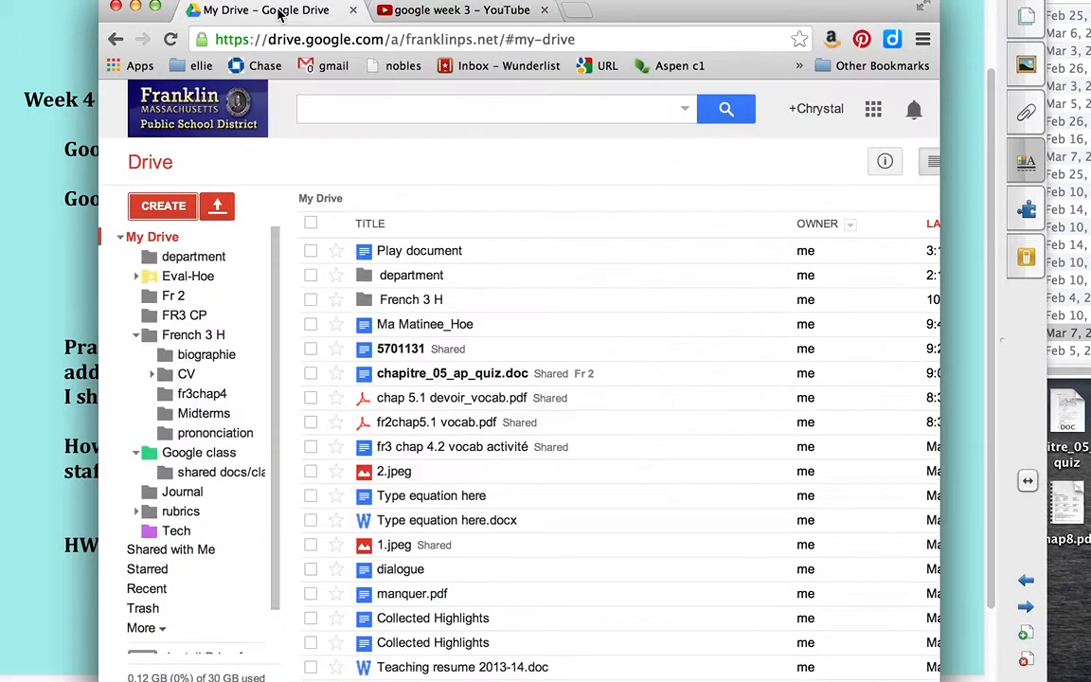
{"action": "left_click", "coordinate": [543, 11]}
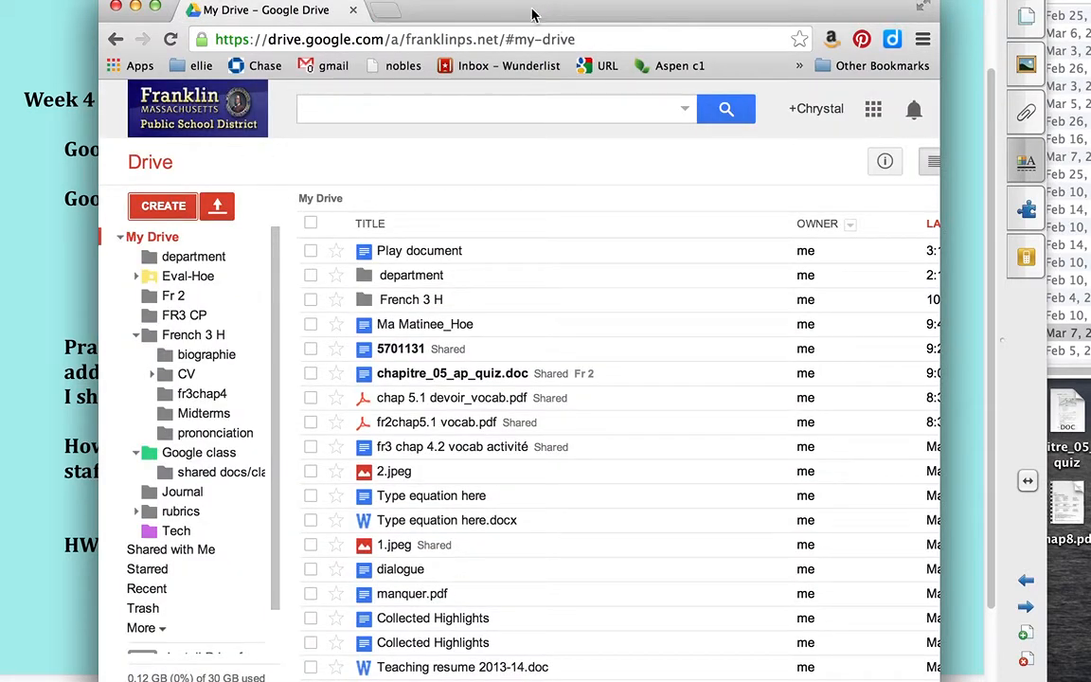
Step: Create a new form from Drive and title it "Google trial form"
{"action": "left_click", "coordinate": [176, 205]}
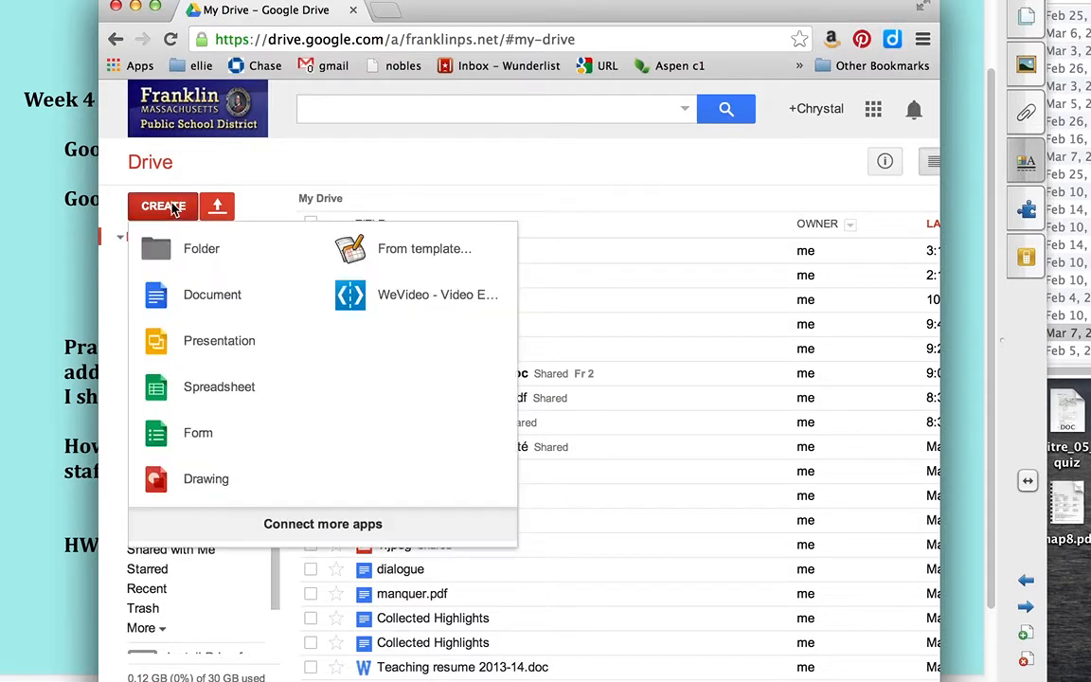
{"action": "left_click", "coordinate": [204, 435]}
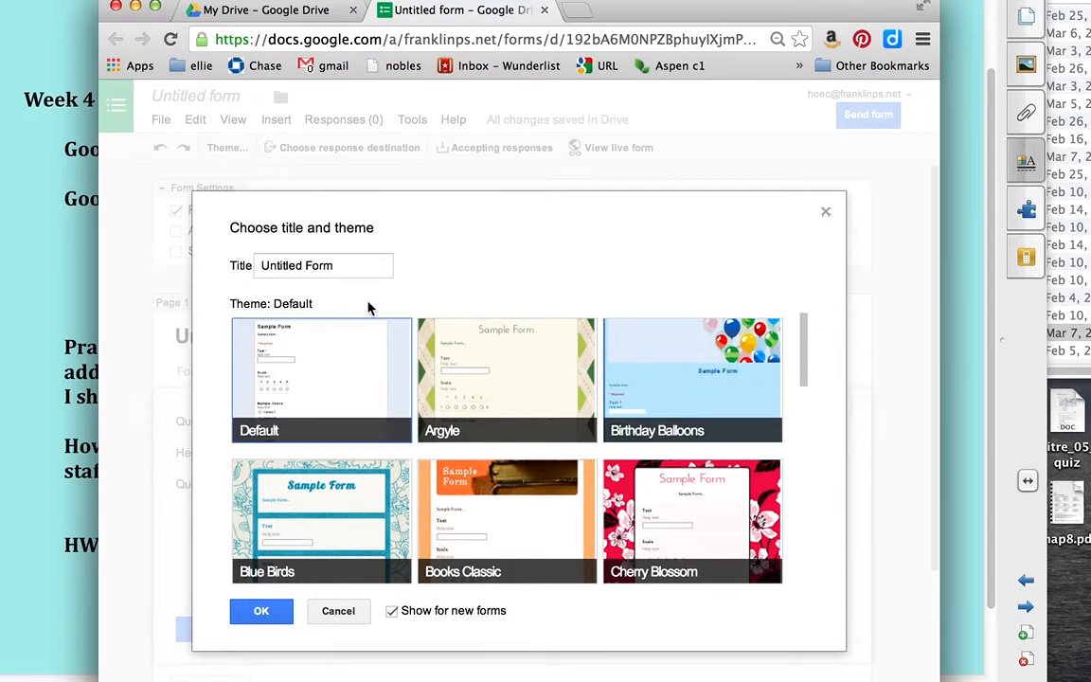
{"action": "left_click", "coordinate": [342, 273]}
{"action": "double_click", "coordinate": [342, 273]}
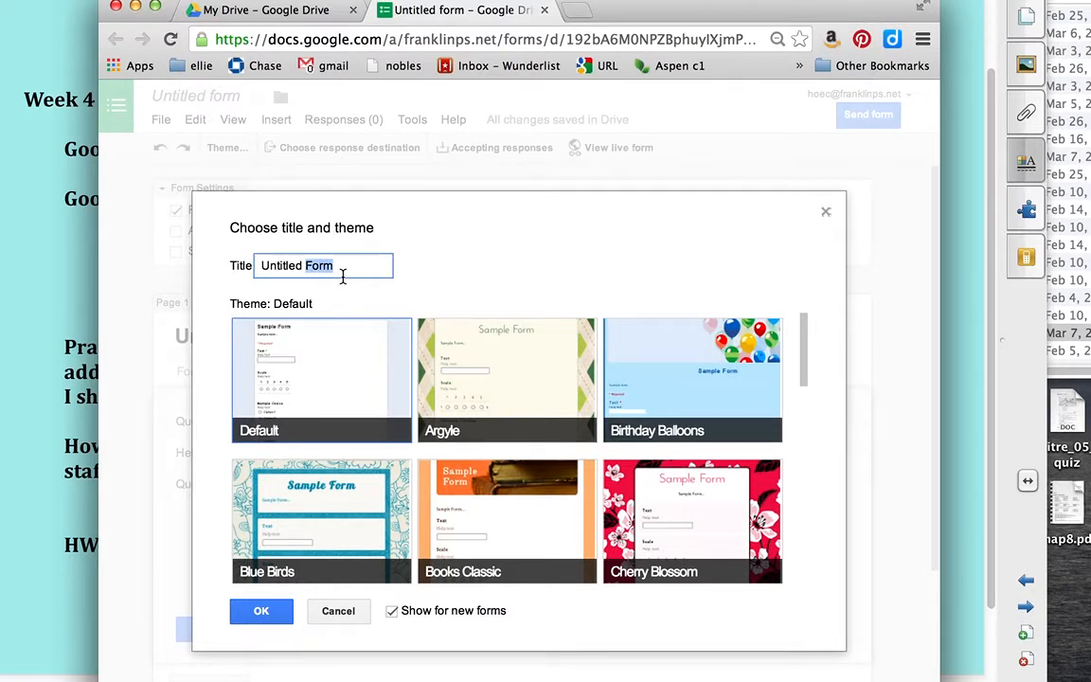
{"action": "key", "text": "BackSpace"}
{"action": "key", "text": "BackSpace"}
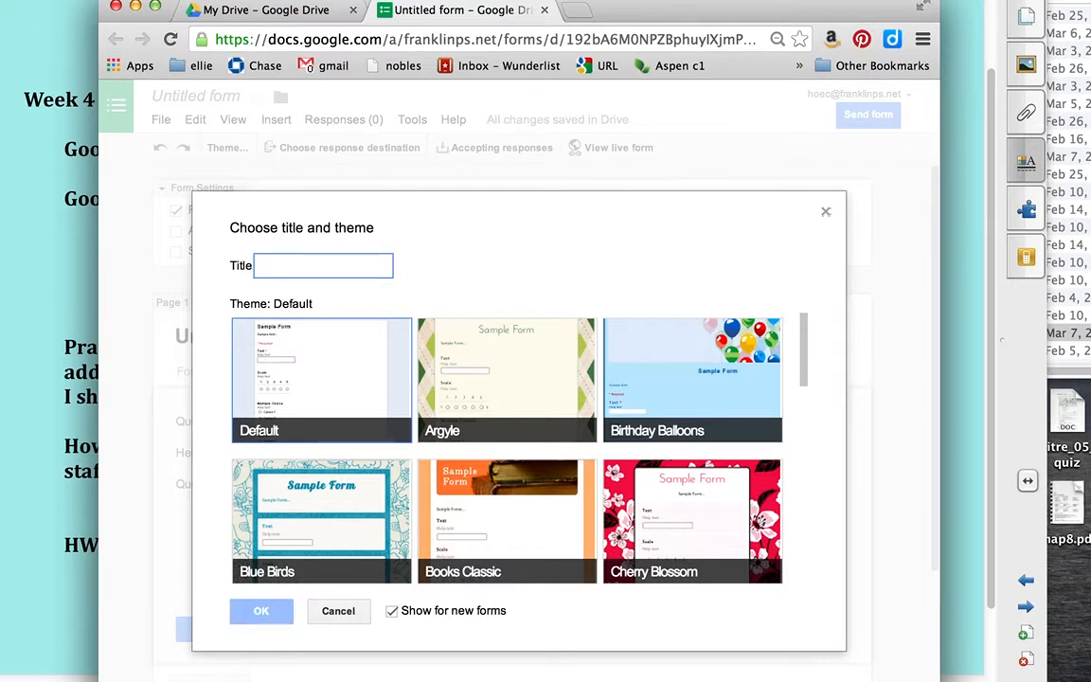
{"action": "type", "text": "Google trial form"}
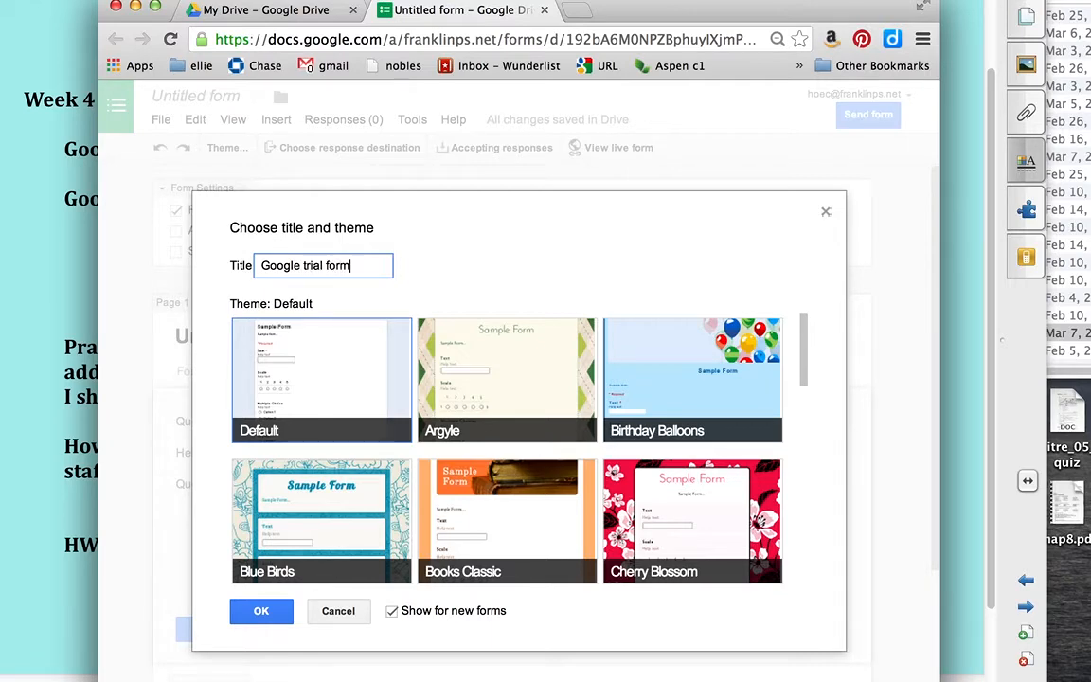
Step: Choose the Notepaper theme for the new form and accept the title and theme
{"action": "scroll", "coordinate": [534, 519], "scroll_direction": "down", "scroll_amount": 5}
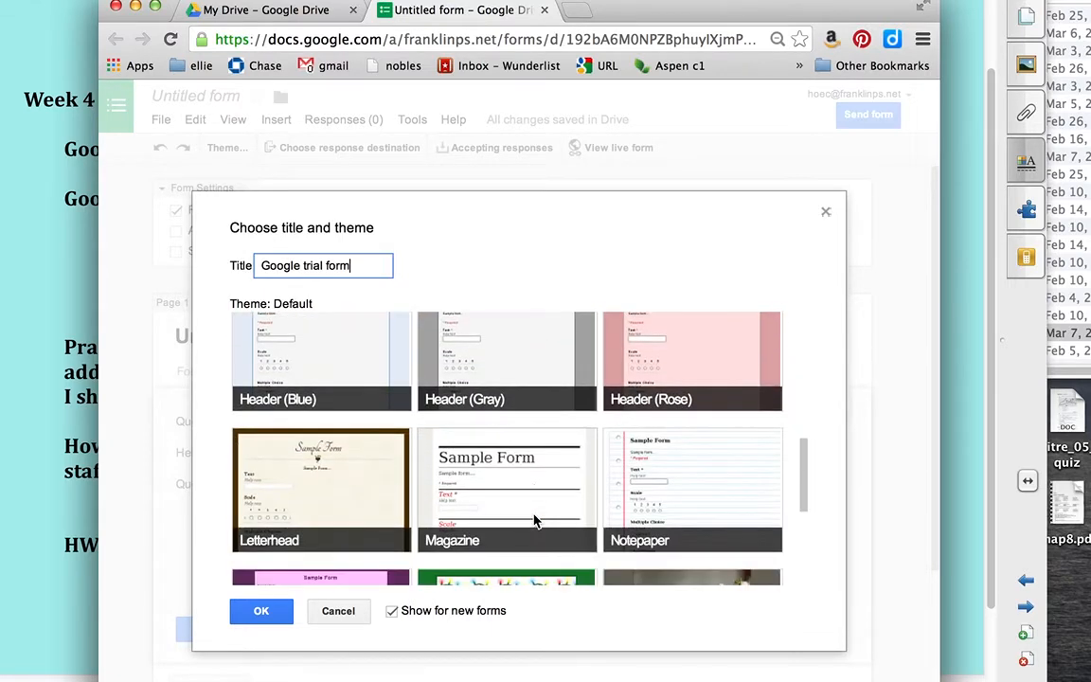
{"action": "scroll", "coordinate": [569, 493], "scroll_direction": "down", "scroll_amount": 1}
{"action": "left_click", "coordinate": [724, 468]}
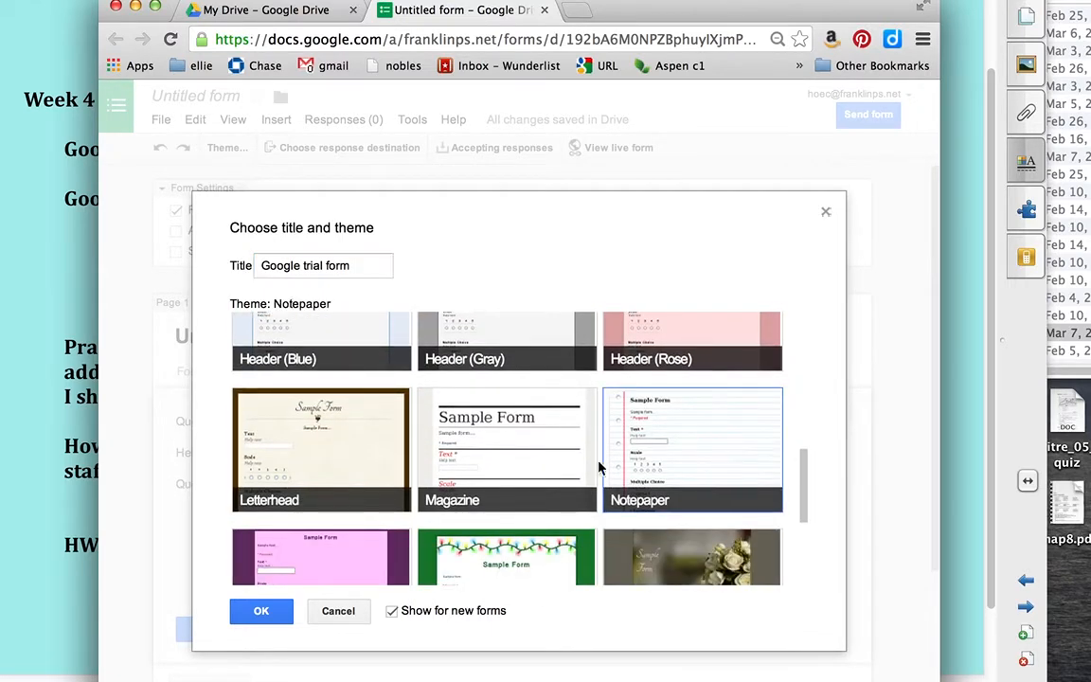
{"action": "left_click", "coordinate": [261, 613]}
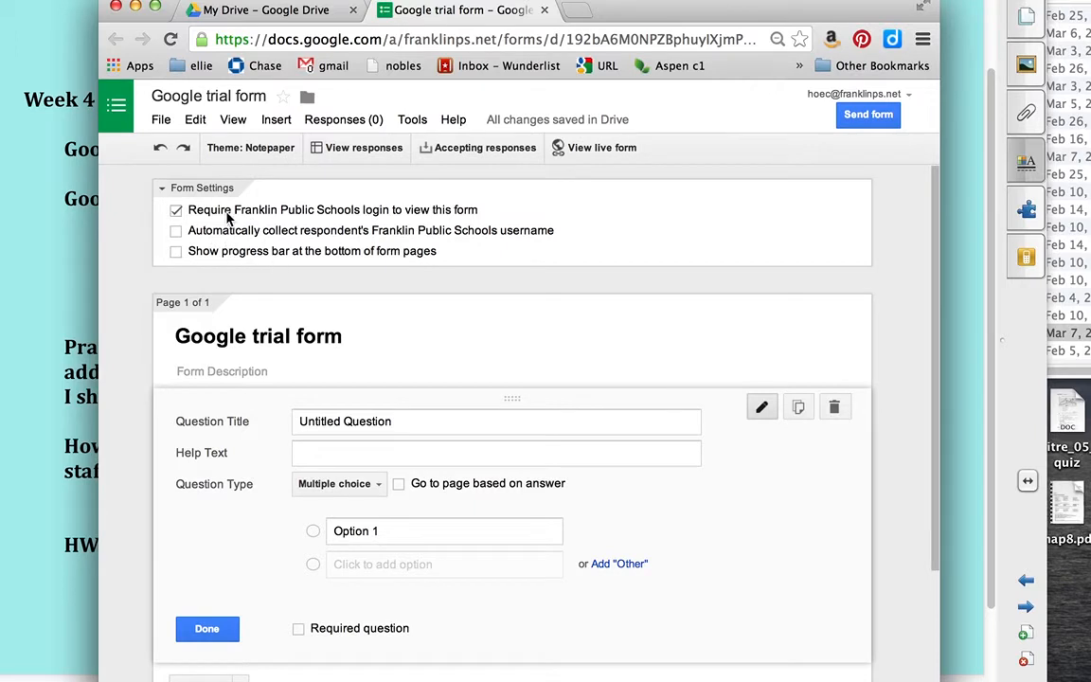
Step: Replace the first question's placeholder title with "What is your name?"
{"action": "left_click", "coordinate": [389, 332]}
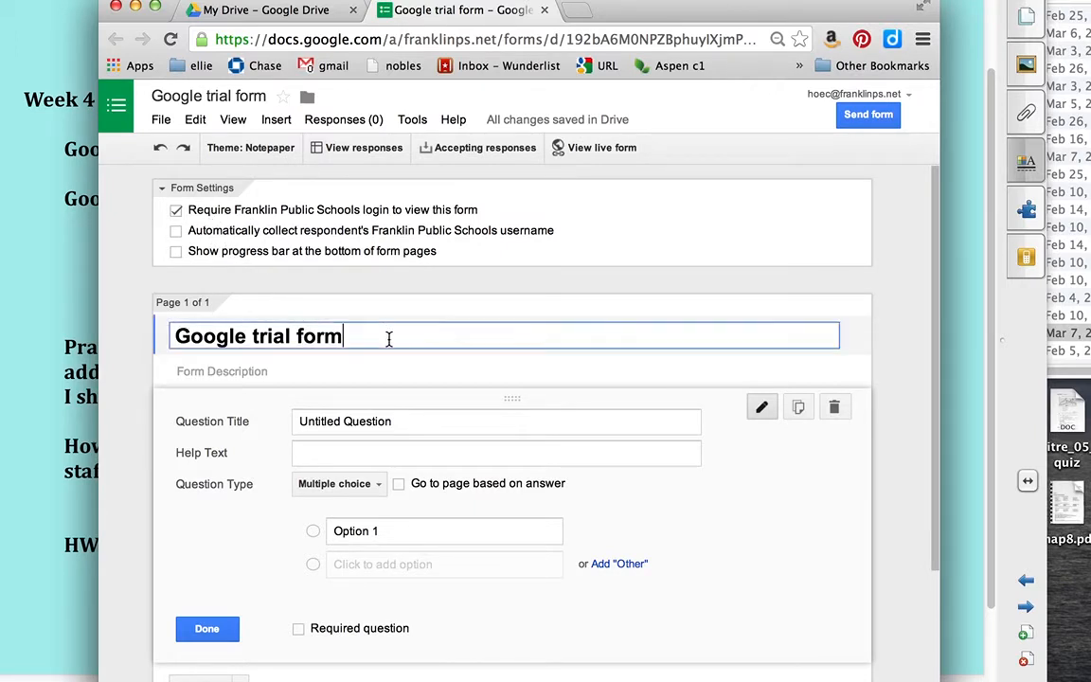
{"action": "left_click", "coordinate": [431, 432]}
{"action": "scroll", "coordinate": [429, 429], "scroll_direction": "down", "scroll_amount": 3}
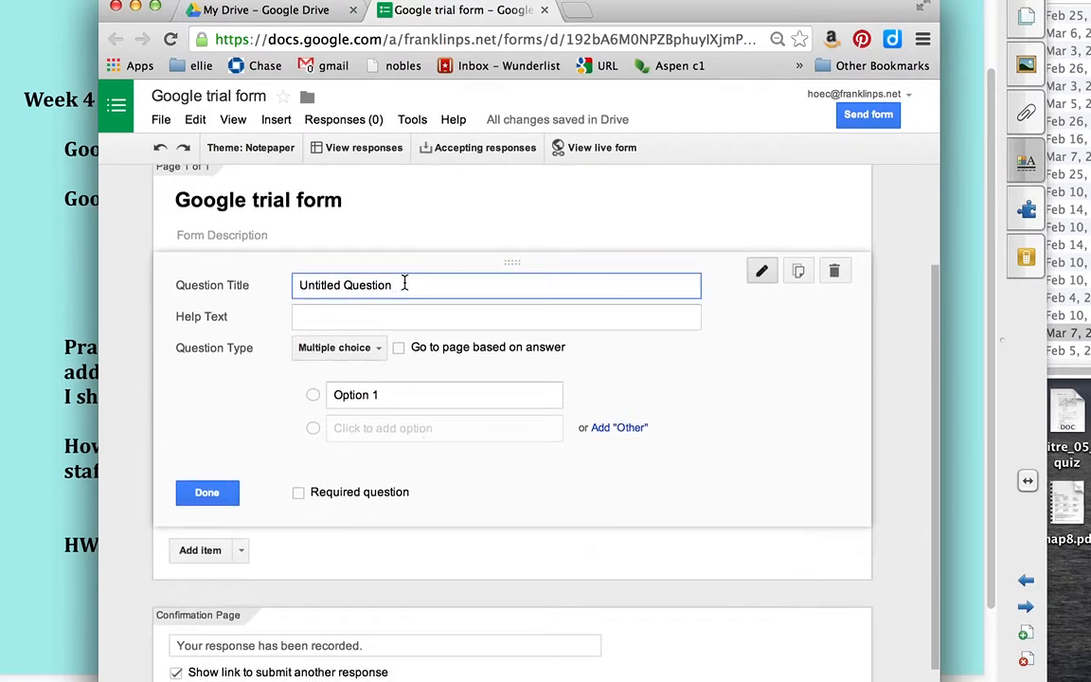
{"action": "left_click_drag", "start_coordinate": [404, 284], "coordinate": [276, 286]}
{"action": "type", "text": "Nam"}
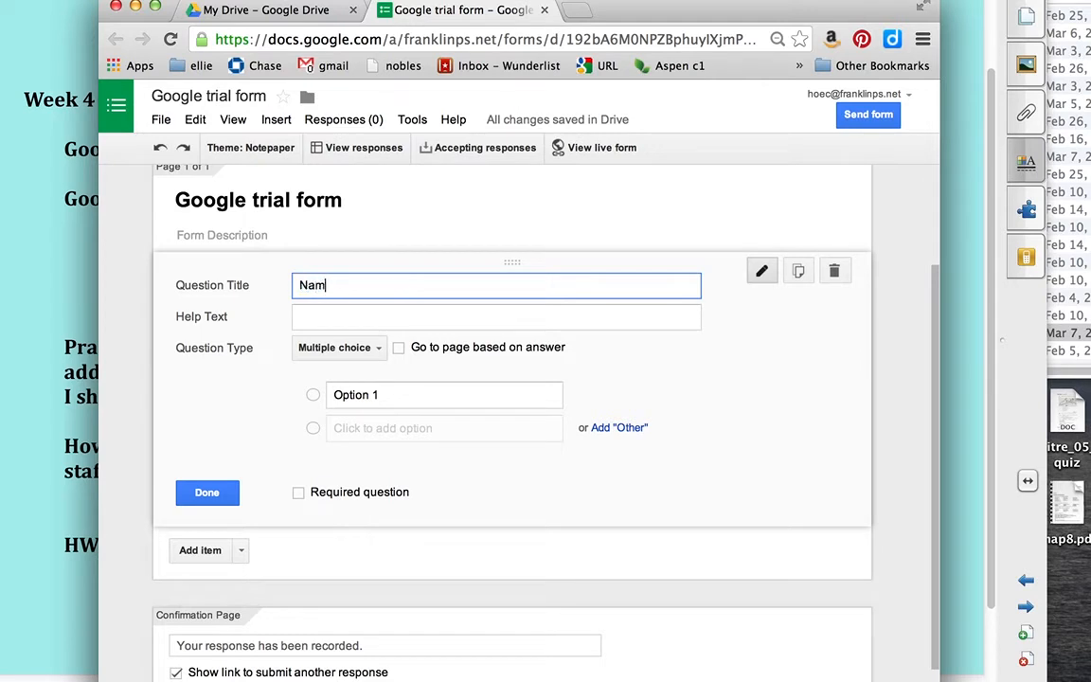
{"action": "key", "text": "BackSpace"}
{"action": "key", "text": "BackSpace"}
{"action": "key", "text": "BackSpace"}
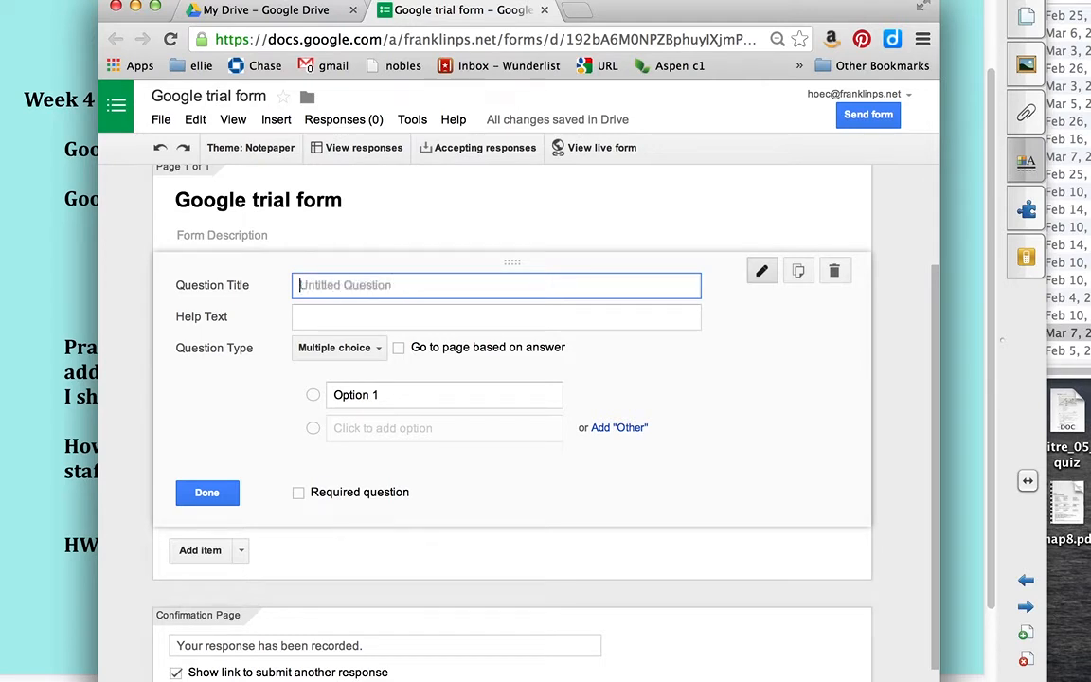
{"action": "type", "text": "What is your n"}
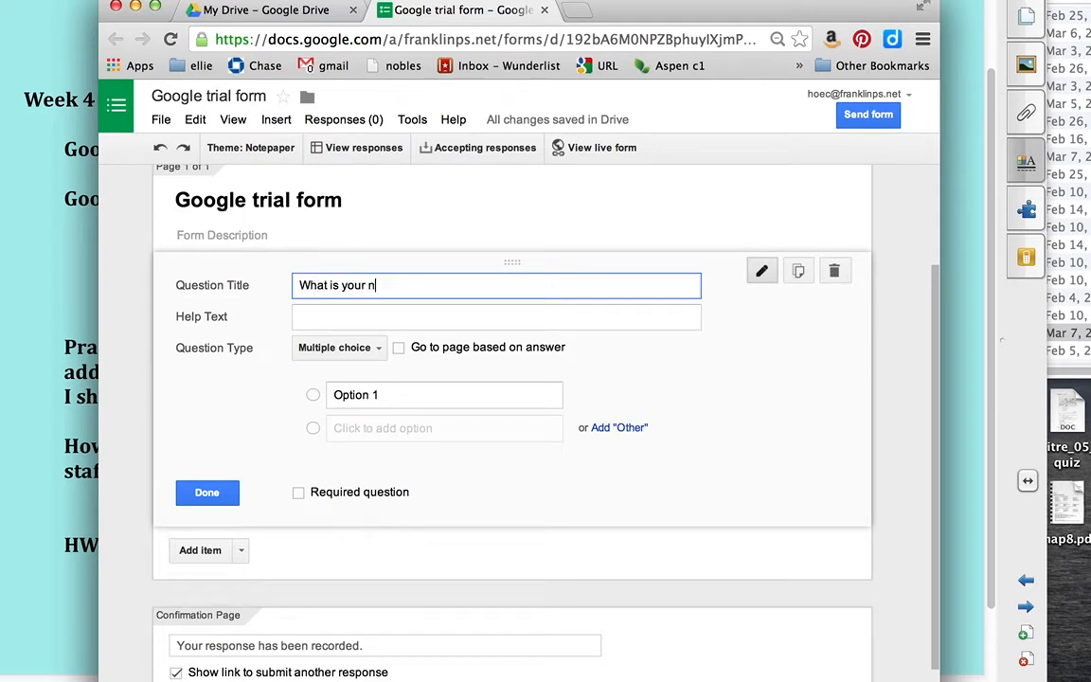
{"action": "type", "text": "ame?"}
Step: Set the name question's type to Text, leave its help text empty, and make it a required question
{"action": "left_click", "coordinate": [331, 318]}
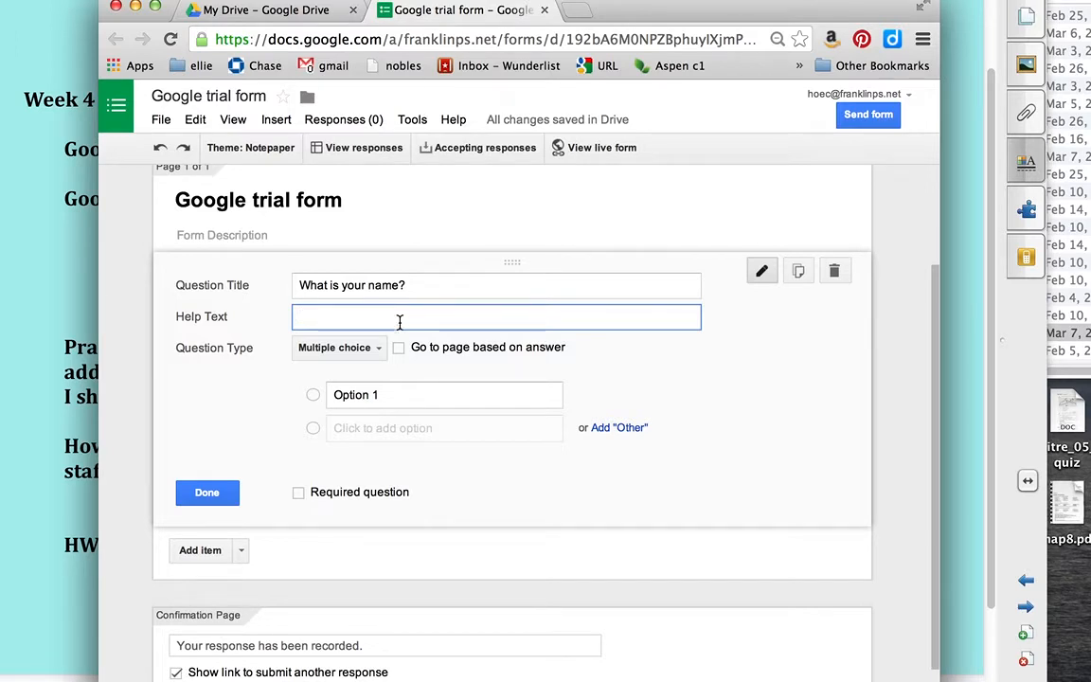
{"action": "left_click", "coordinate": [373, 351]}
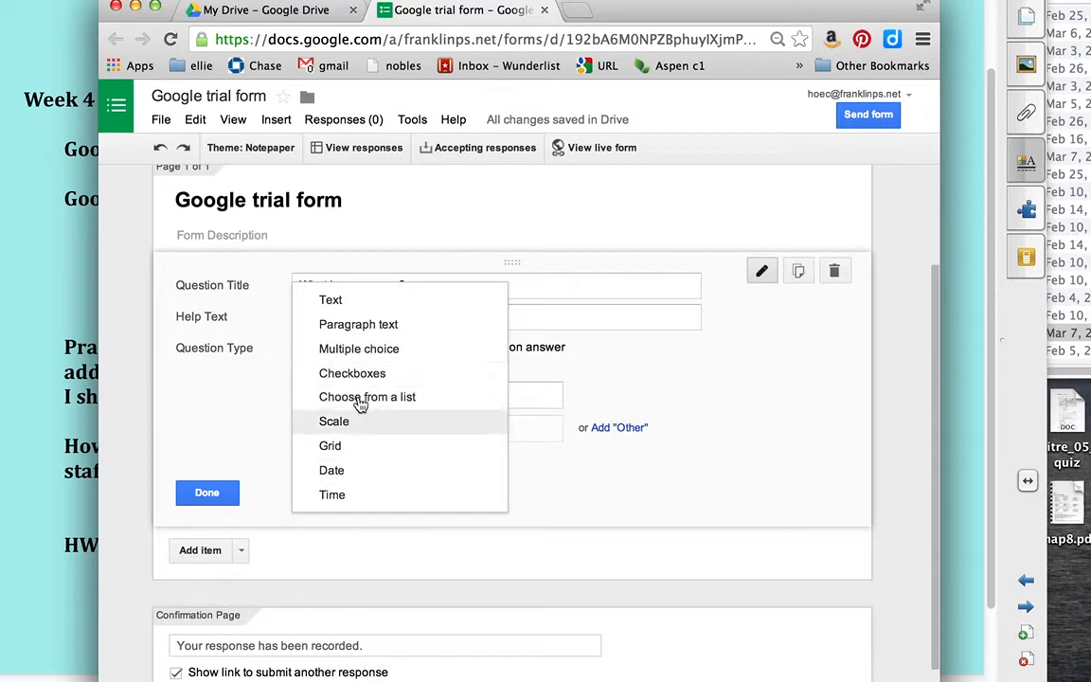
{"action": "left_click", "coordinate": [363, 309]}
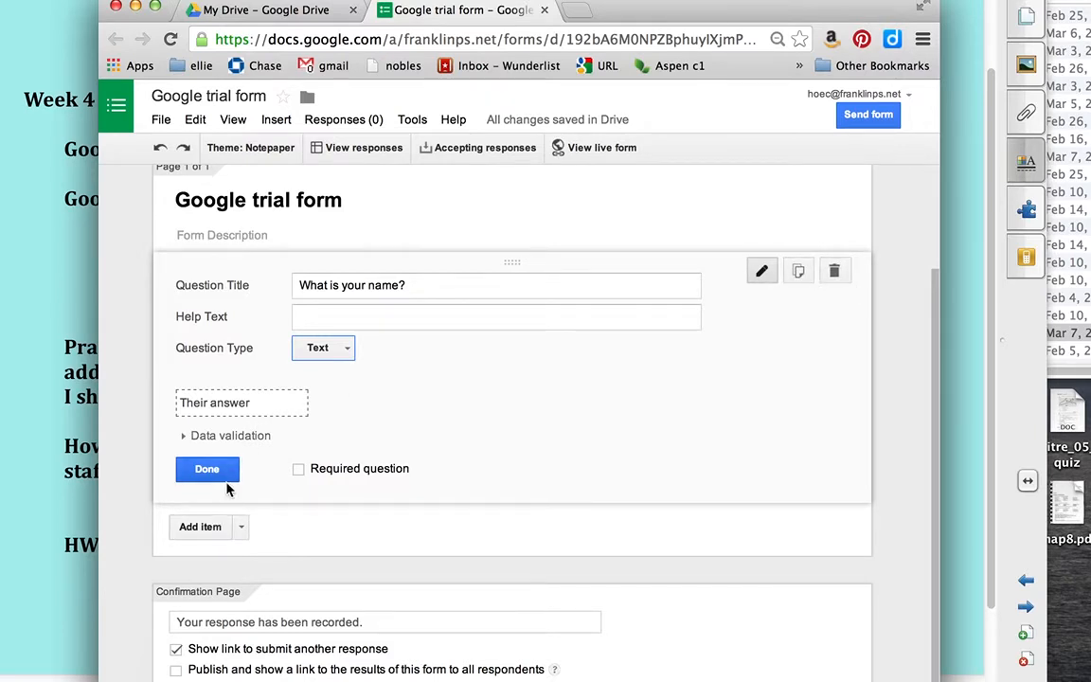
{"action": "left_click", "coordinate": [299, 469]}
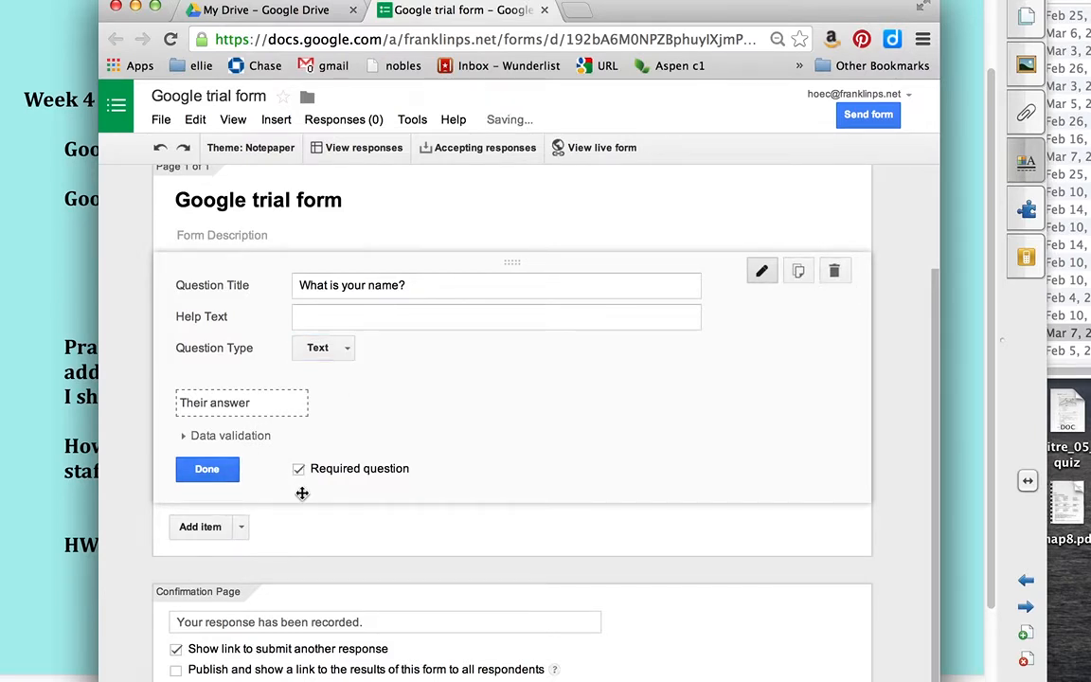
Step: Add a second question titled "How old are you?" and set its type to Checkboxes
{"action": "scroll", "coordinate": [303, 492], "scroll_direction": "down", "scroll_amount": 1}
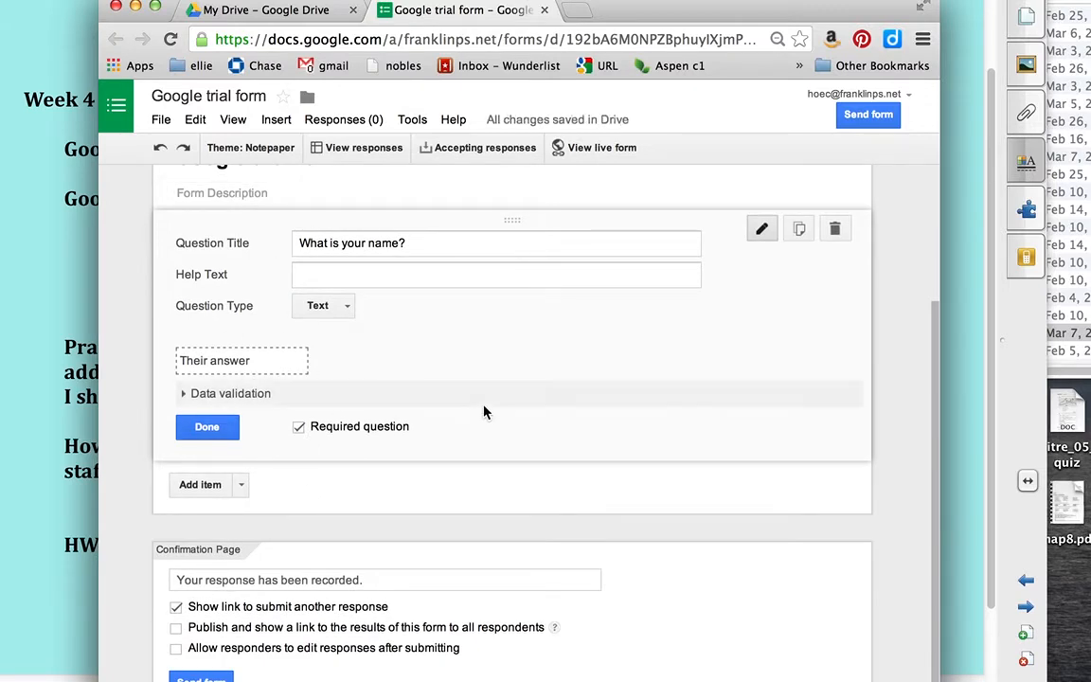
{"action": "left_click", "coordinate": [200, 485]}
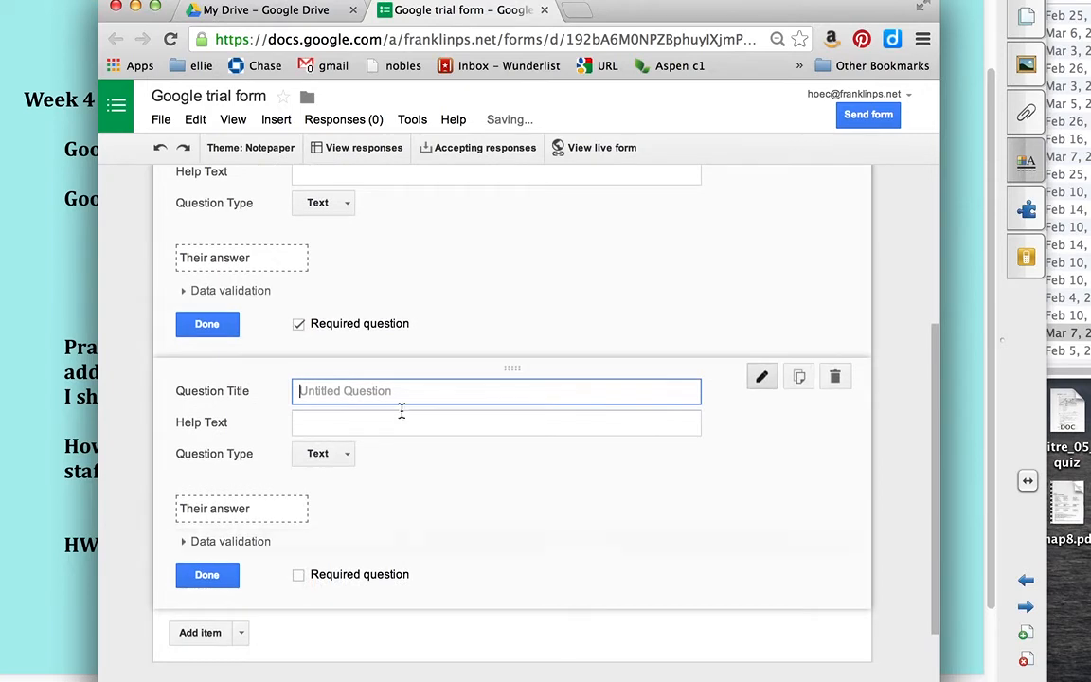
{"action": "type", "text": "How"}
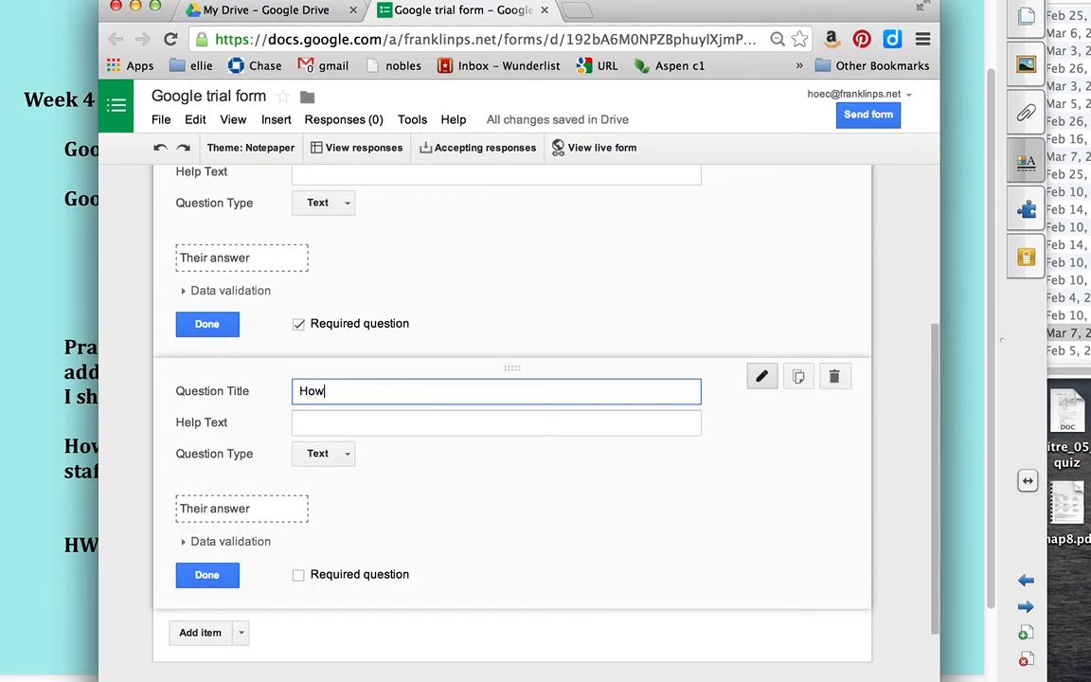
{"action": "type", "text": " old are you?"}
{"action": "left_click", "coordinate": [343, 460]}
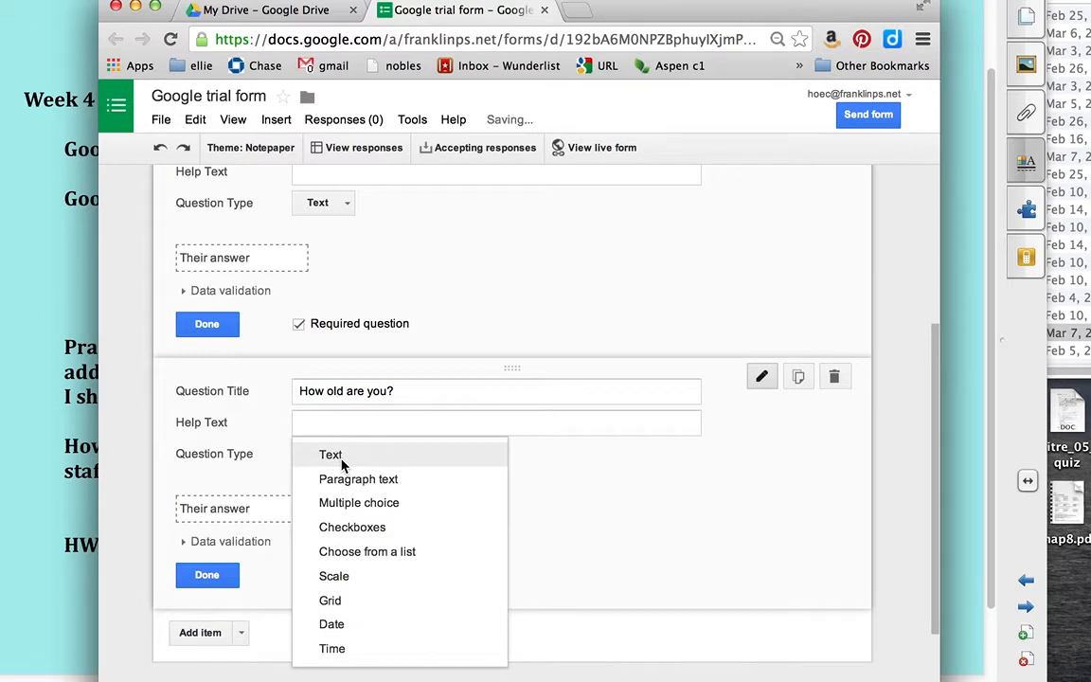
{"action": "left_click", "coordinate": [360, 527]}
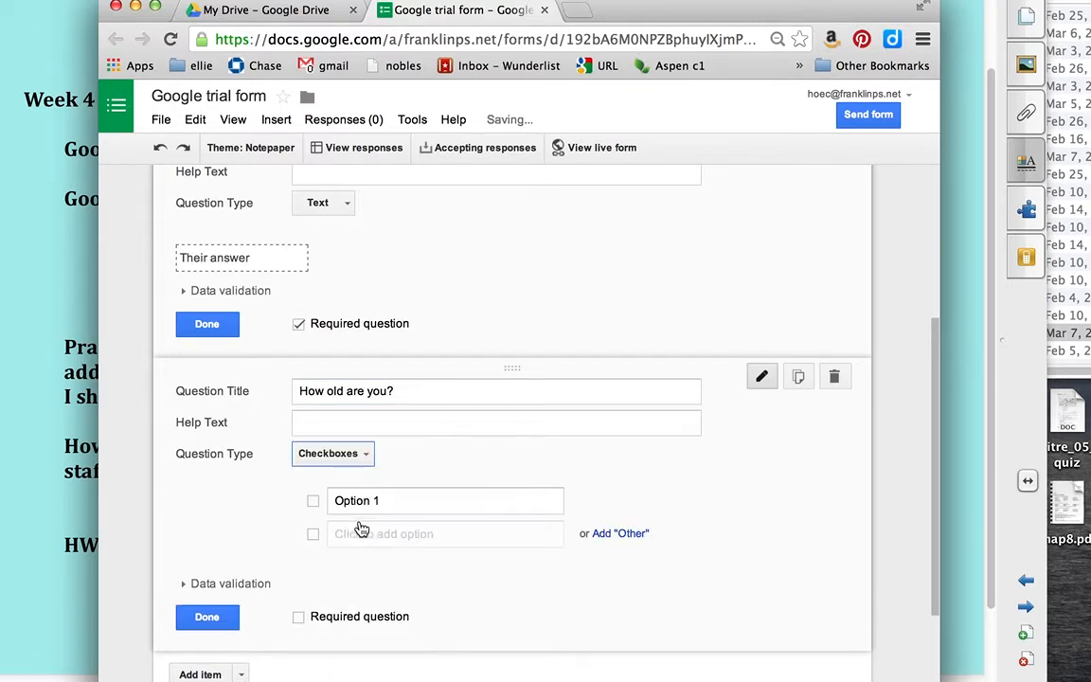
Step: Enter 13-15 and 16-18 as the first two answer options of the age question
{"action": "left_click_drag", "start_coordinate": [400, 499], "coordinate": [314, 503]}
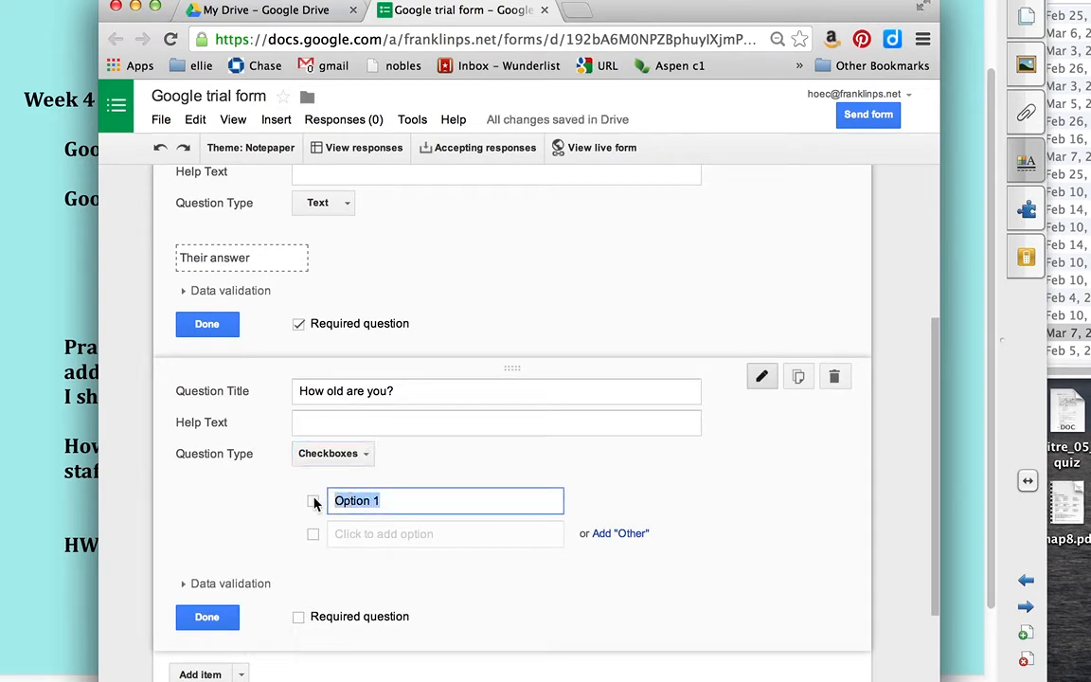
{"action": "type", "text": "13-15"}
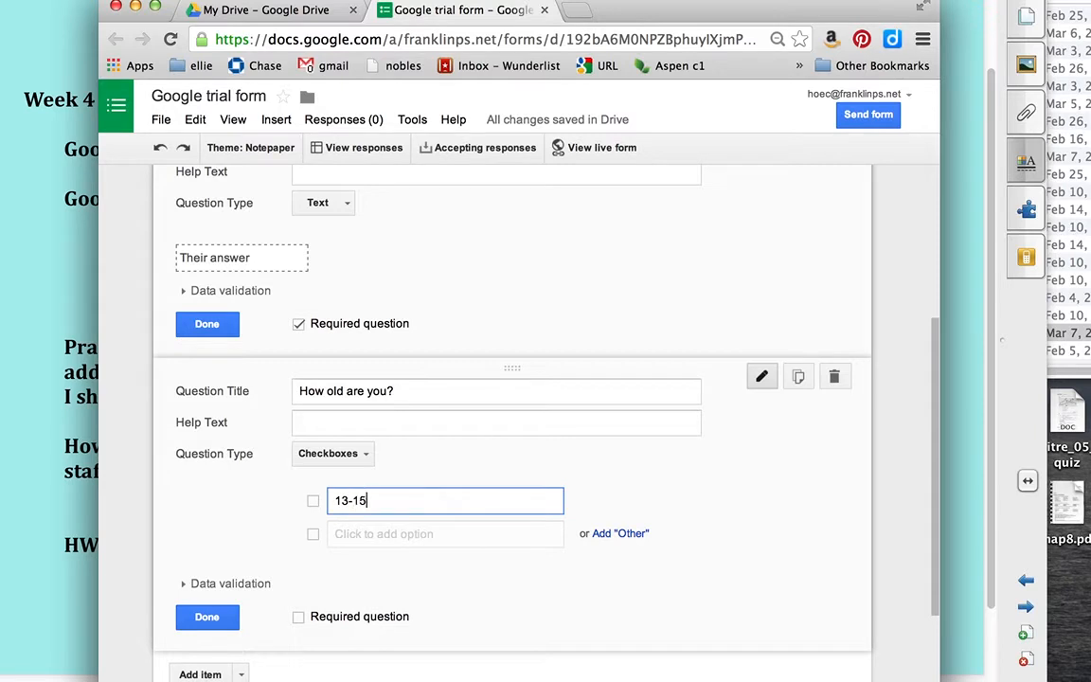
{"action": "left_click", "coordinate": [371, 535]}
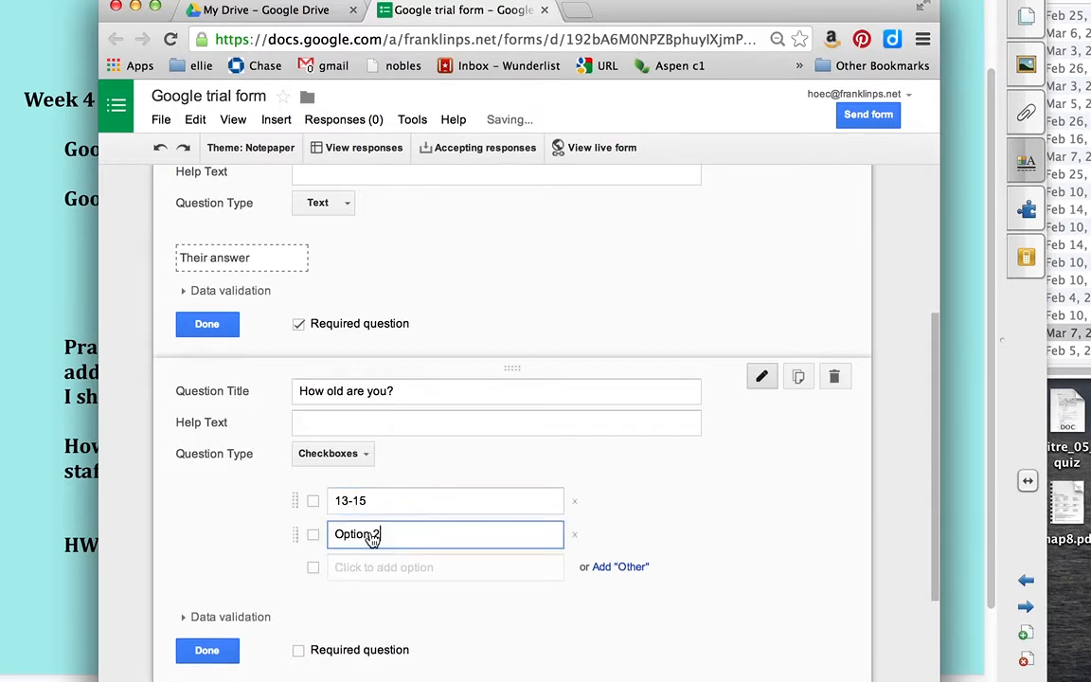
{"action": "key", "text": "BackSpace"}
{"action": "key", "text": "BackSpace"}
{"action": "key", "text": "BackSpace"}
{"action": "key", "text": "BackSpace"}
{"action": "key", "text": "BackSpace"}
{"action": "key", "text": "BackSpace"}
{"action": "key", "text": "BackSpace"}
{"action": "key", "text": "BackSpace"}
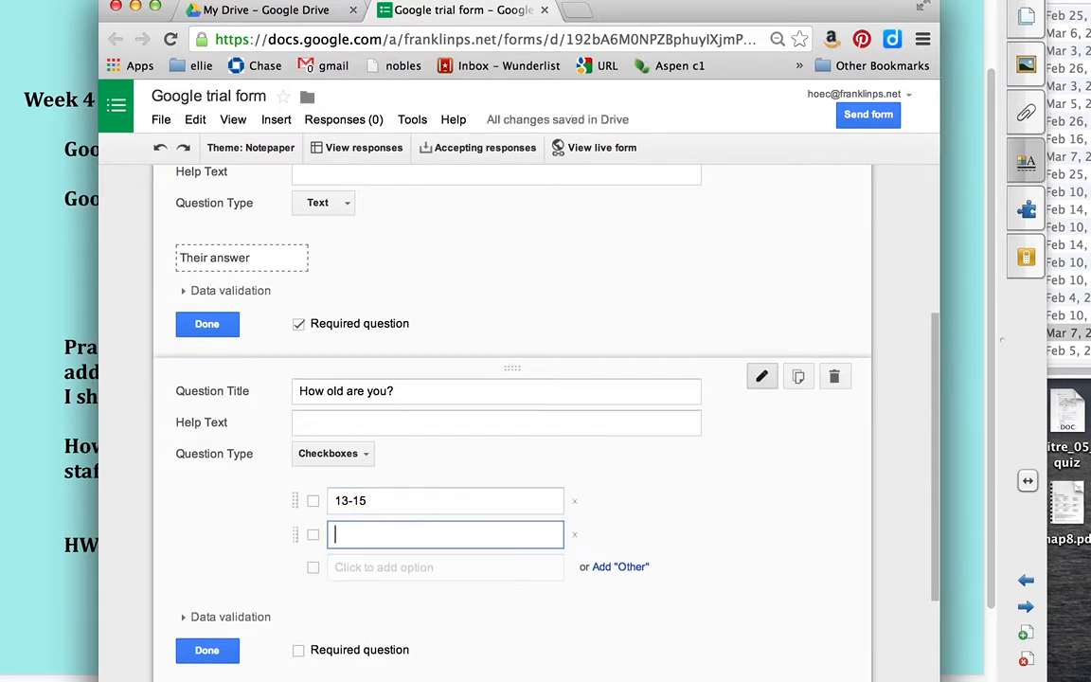
{"action": "type", "text": "16-18"}
Step: Add 18+ as the third answer option of the age question and make the question required
{"action": "left_click", "coordinate": [386, 567]}
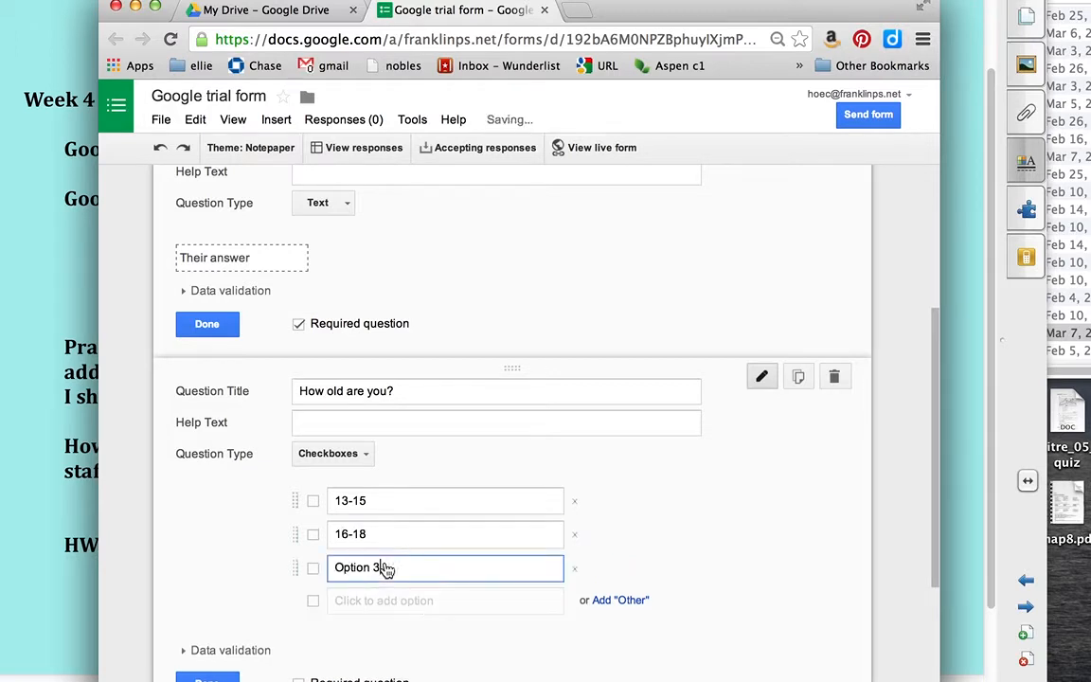
{"action": "left_click_drag", "start_coordinate": [411, 575], "coordinate": [305, 567]}
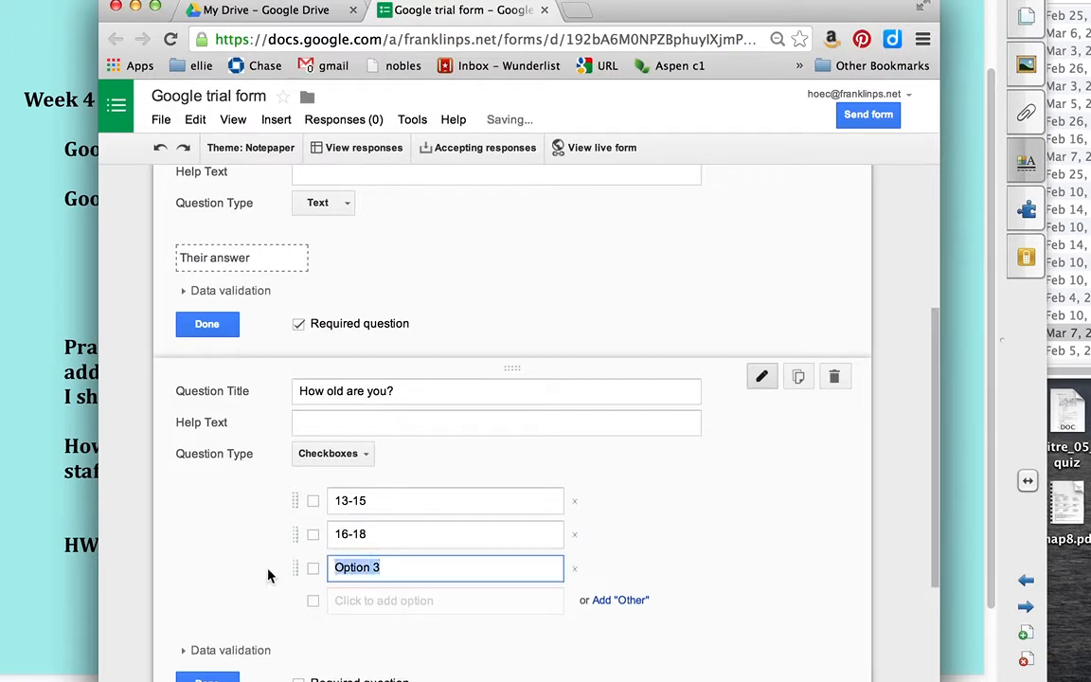
{"action": "type", "text": "18+"}
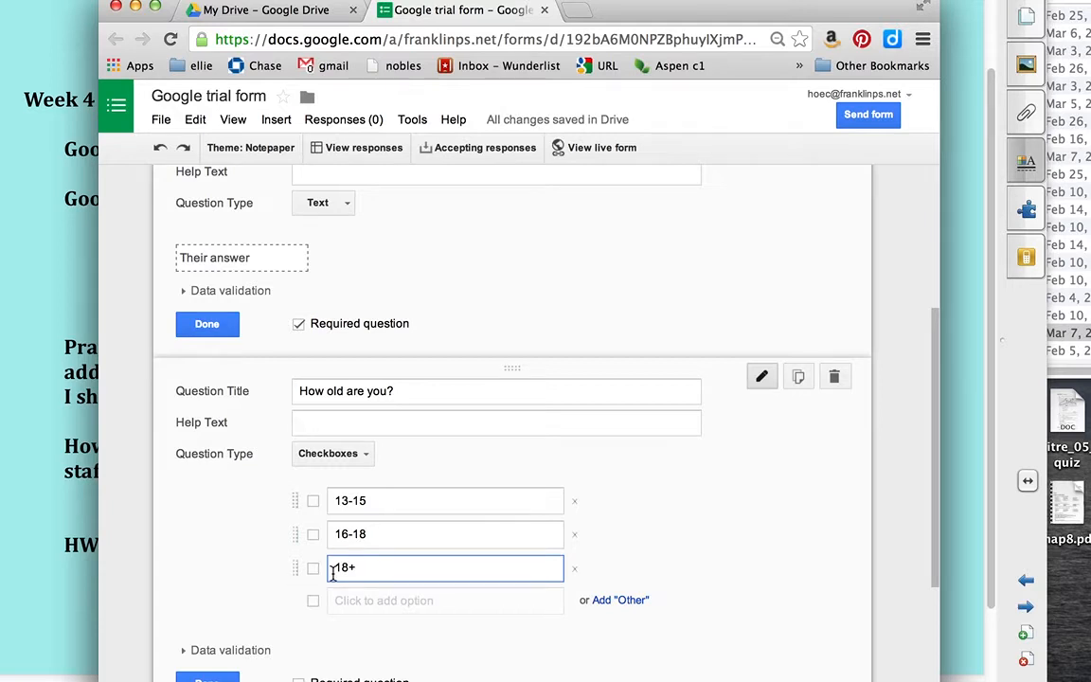
{"action": "scroll", "coordinate": [408, 527], "scroll_direction": "down", "scroll_amount": 3}
{"action": "scroll", "coordinate": [455, 588], "scroll_direction": "down", "scroll_amount": 2}
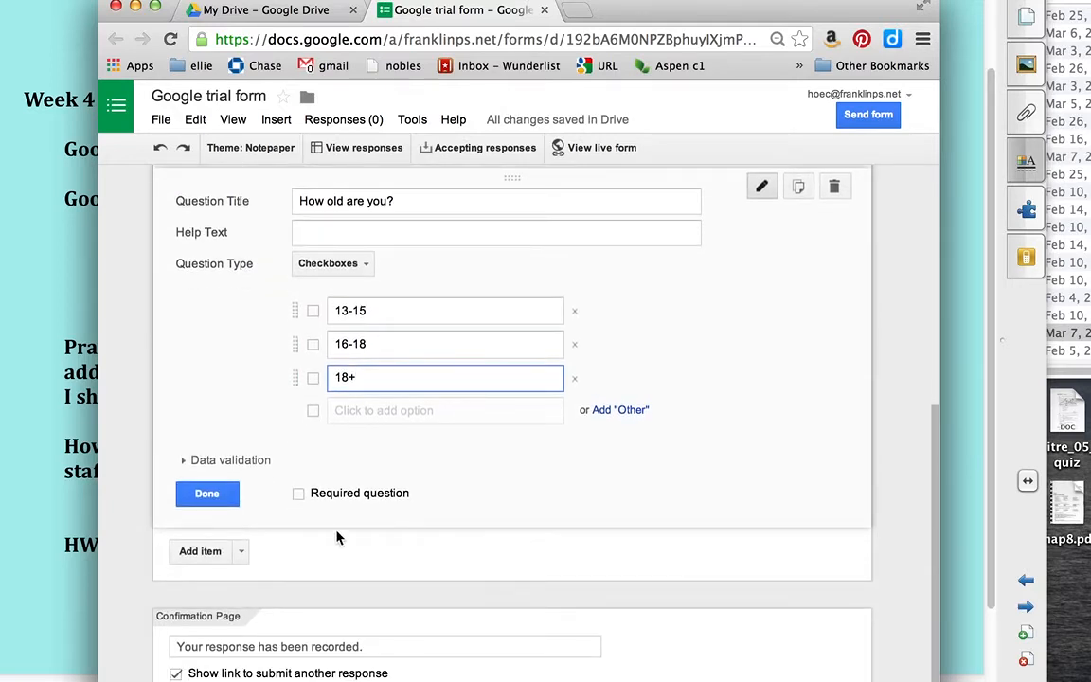
{"action": "left_click", "coordinate": [299, 494]}
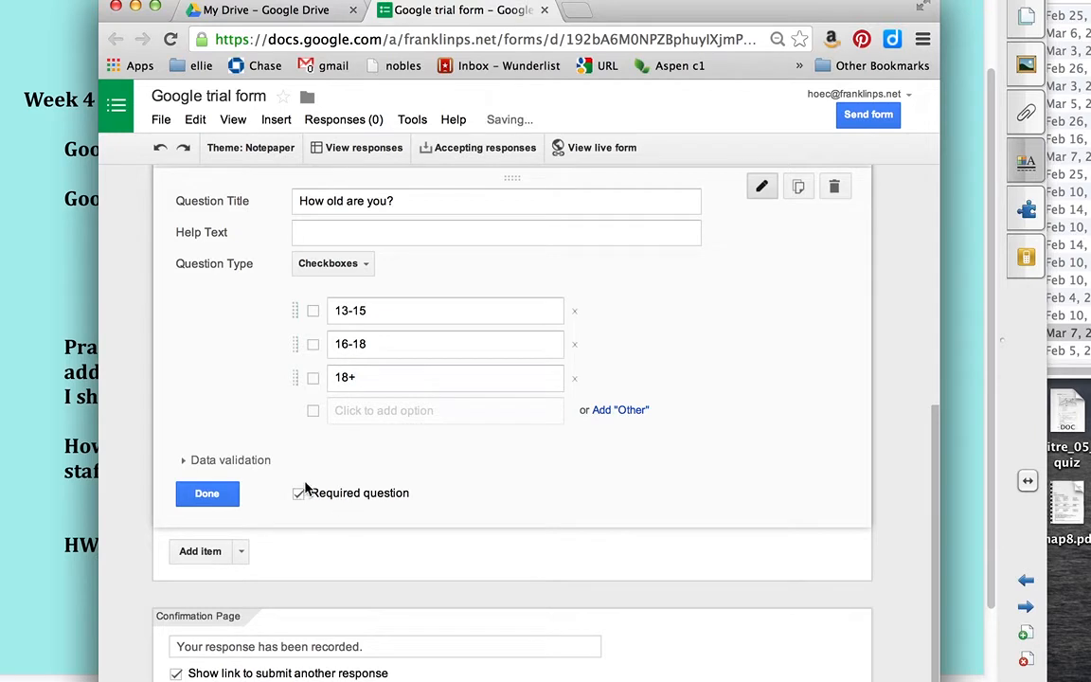
{"action": "scroll", "coordinate": [320, 488], "scroll_direction": "down", "scroll_amount": 2}
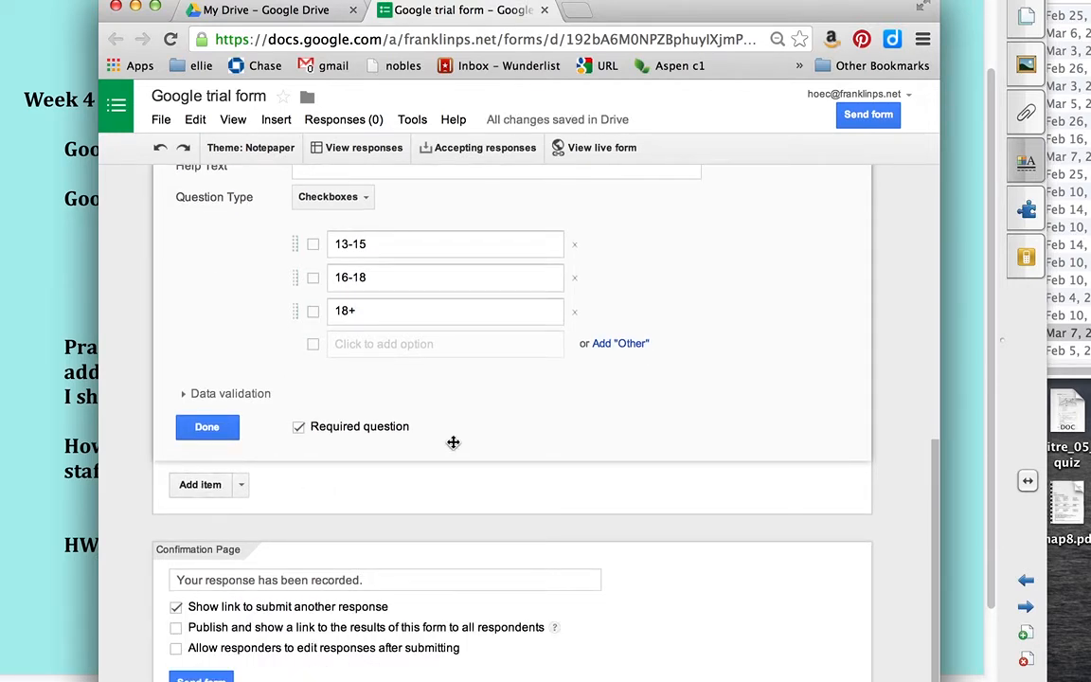
Step: Move the age question above the name question and return the name question to first place
{"action": "scroll", "coordinate": [453, 512], "scroll_direction": "up", "scroll_amount": 6}
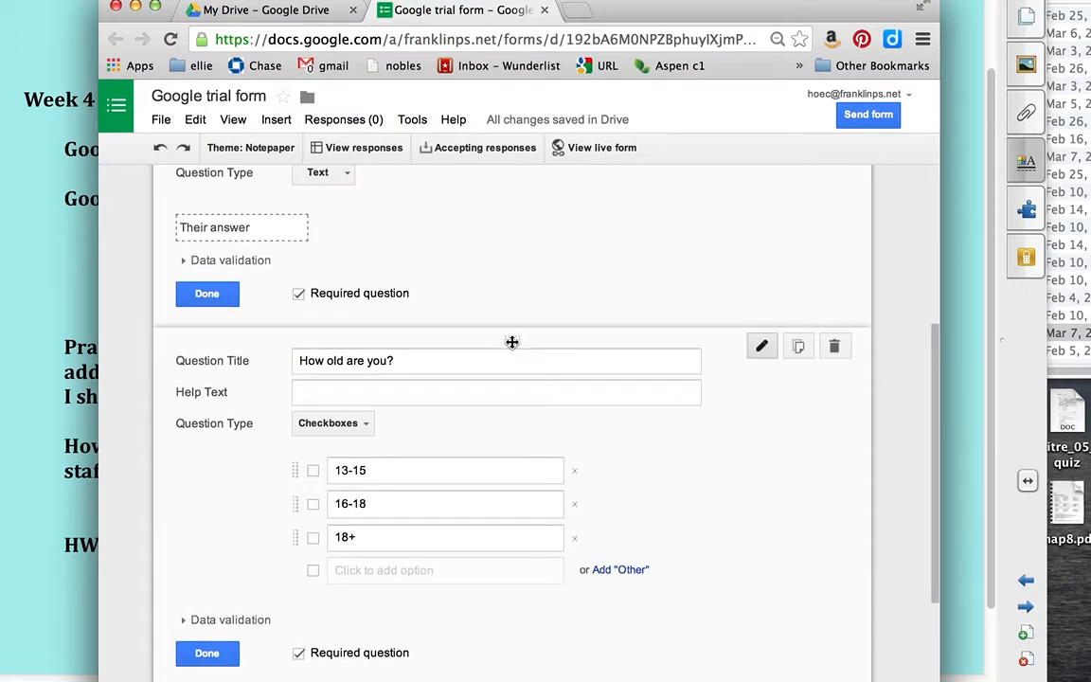
{"action": "mouse_move", "coordinate": [511, 342]}
{"action": "left_mouse_down"}
{"action": "mouse_move", "coordinate": [524, 153]}
{"action": "mouse_move", "coordinate": [506, 325]}
{"action": "left_mouse_up"}
{"action": "left_click_drag", "start_coordinate": [507, 463], "coordinate": [526, 161]}
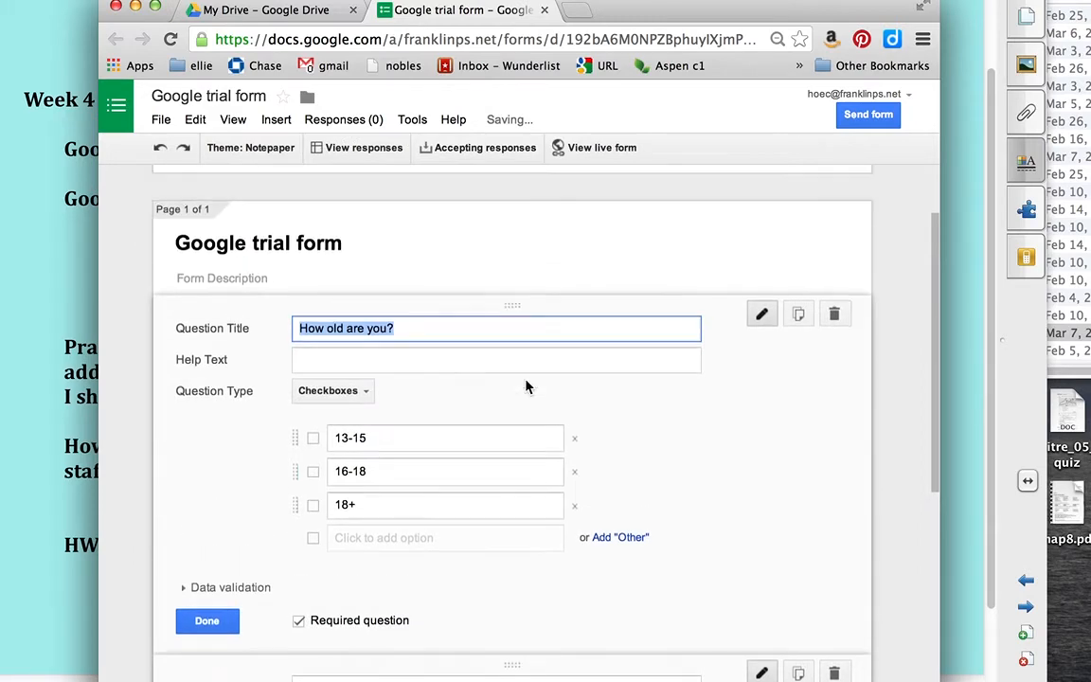
{"action": "scroll", "coordinate": [527, 386], "scroll_direction": "down", "scroll_amount": 3}
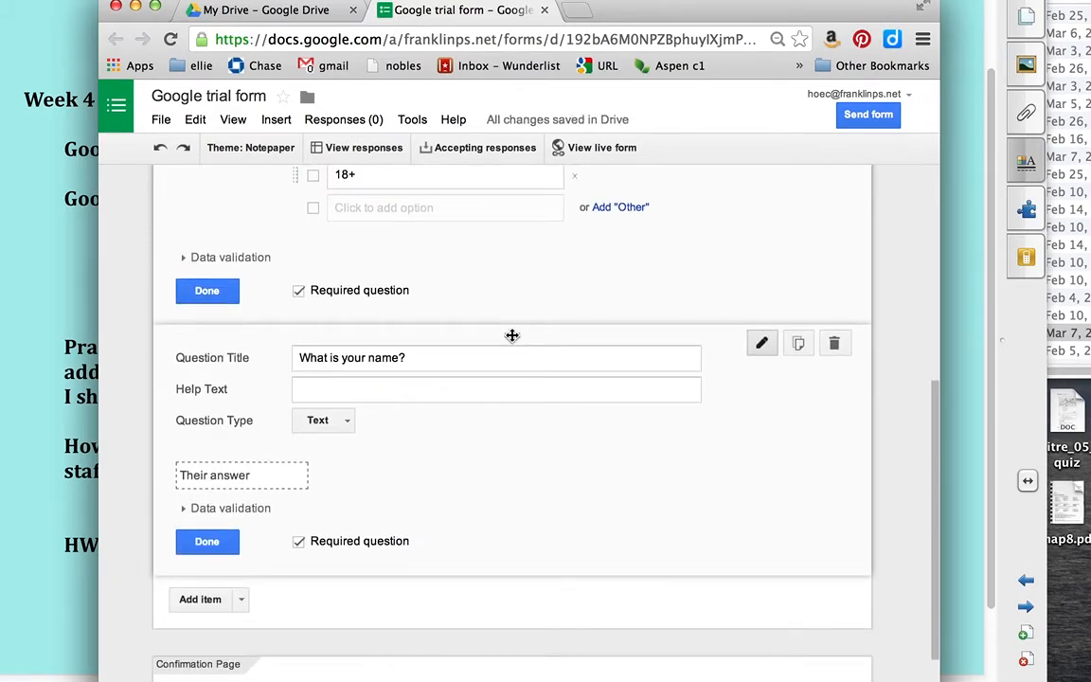
{"action": "left_click_drag", "start_coordinate": [511, 335], "coordinate": [523, 150]}
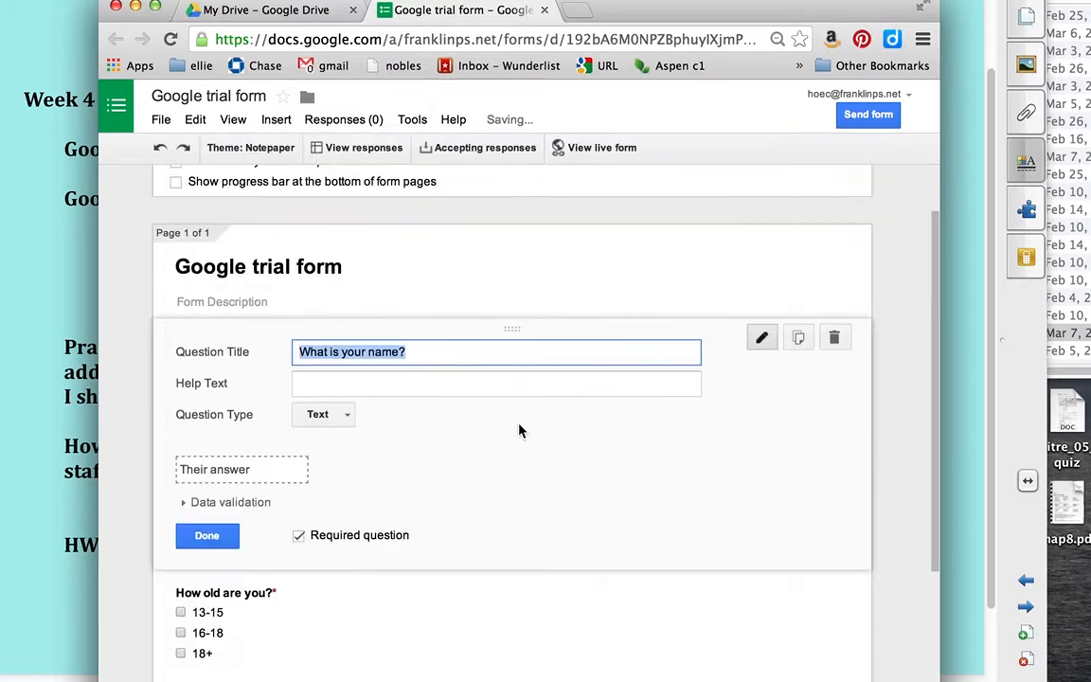
Step: Replace the form's confirmation page message with "Merci! Thank you"
{"action": "scroll", "coordinate": [568, 508], "scroll_direction": "down", "scroll_amount": 1}
{"action": "scroll", "coordinate": [568, 506], "scroll_direction": "down", "scroll_amount": 2}
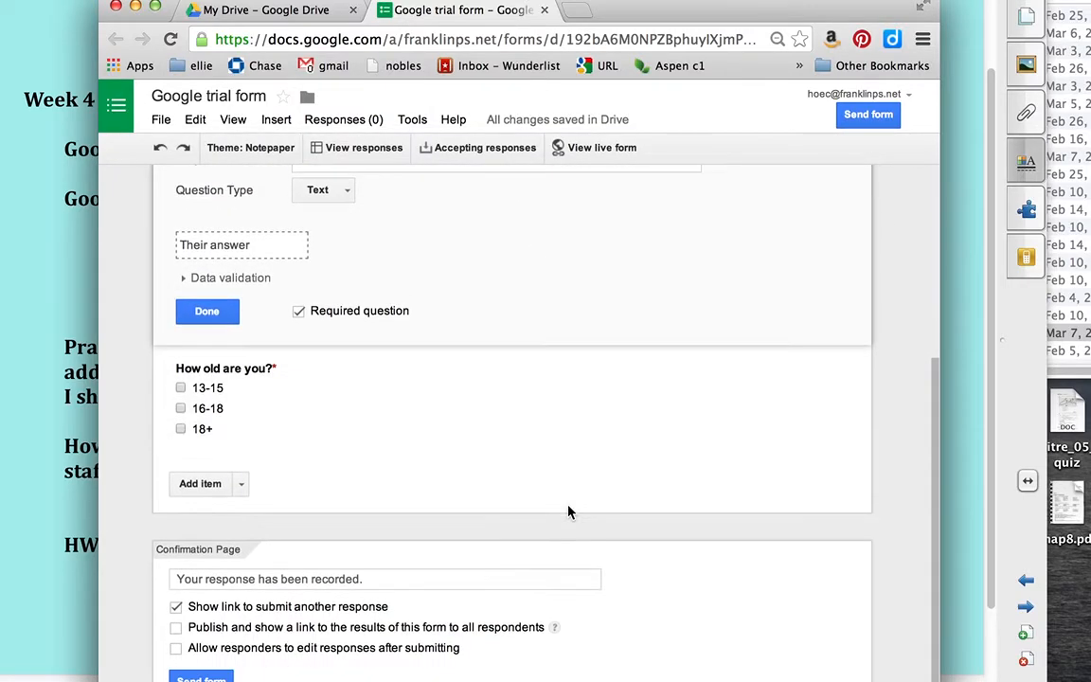
{"action": "left_click", "coordinate": [377, 579]}
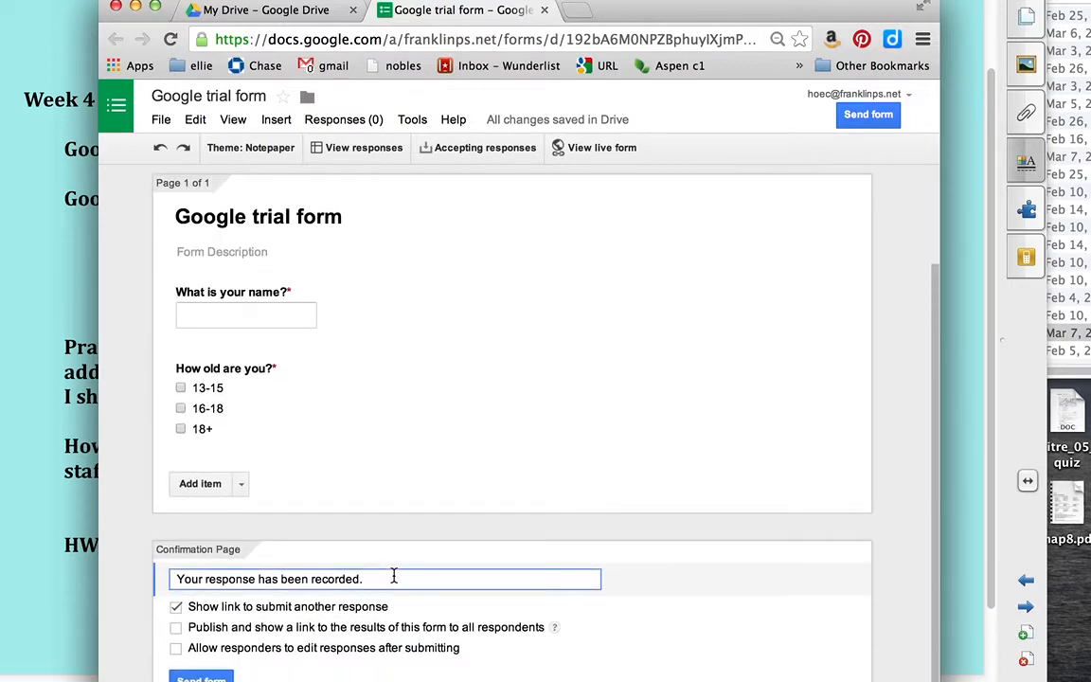
{"action": "left_click_drag", "start_coordinate": [380, 578], "coordinate": [163, 576]}
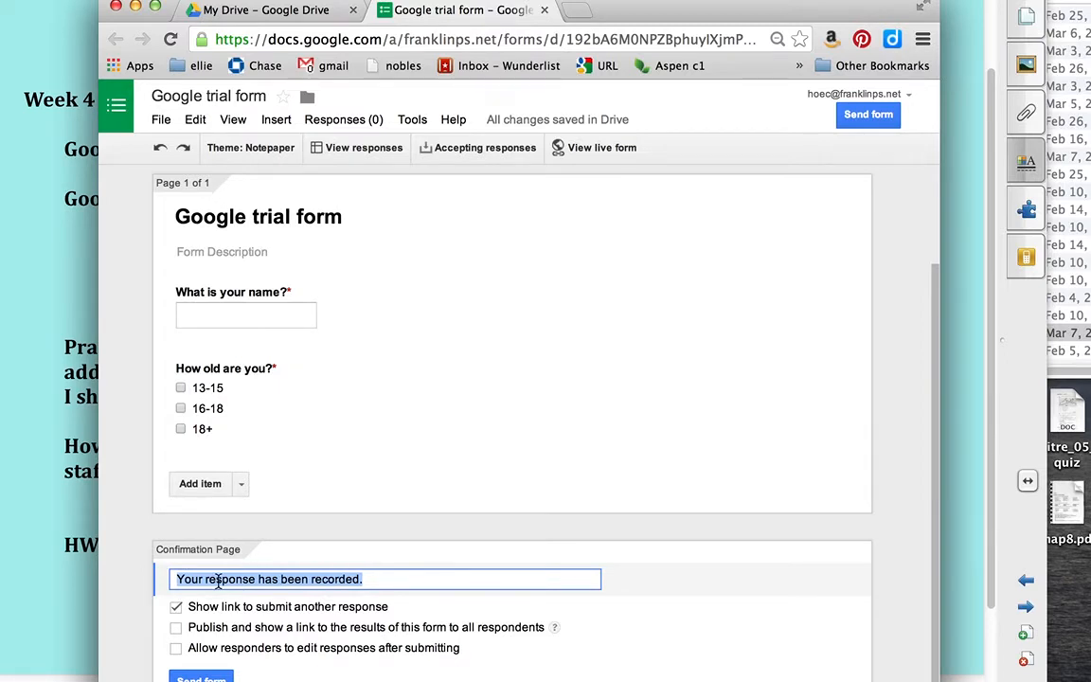
{"action": "type", "text": "Merci!"}
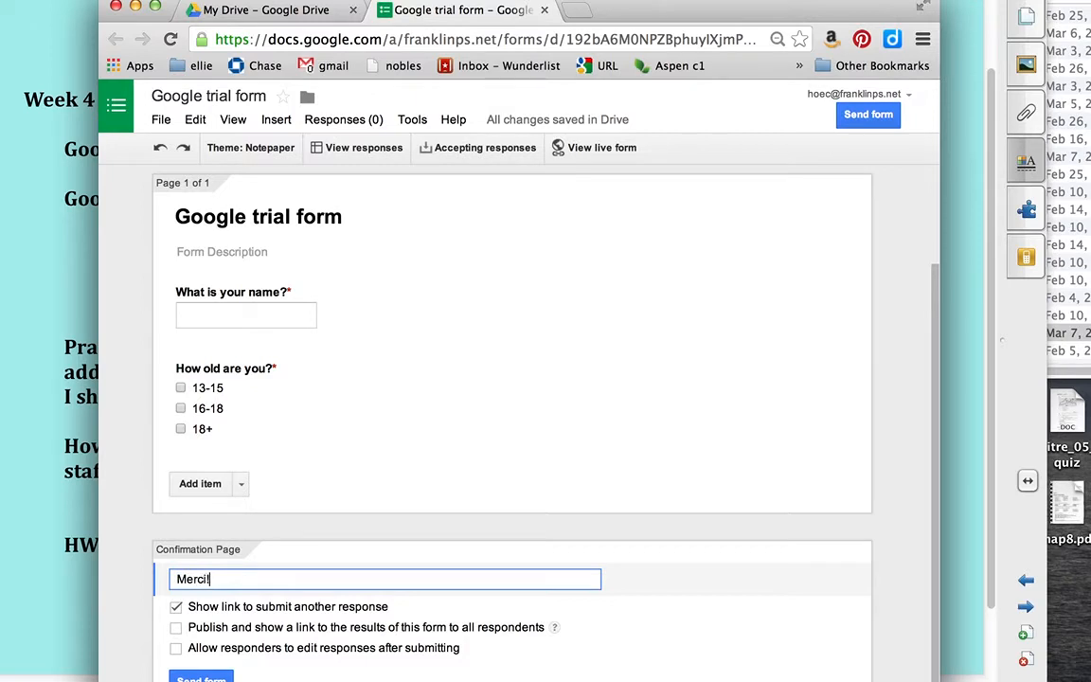
{"action": "type", "text": " Thank you"}
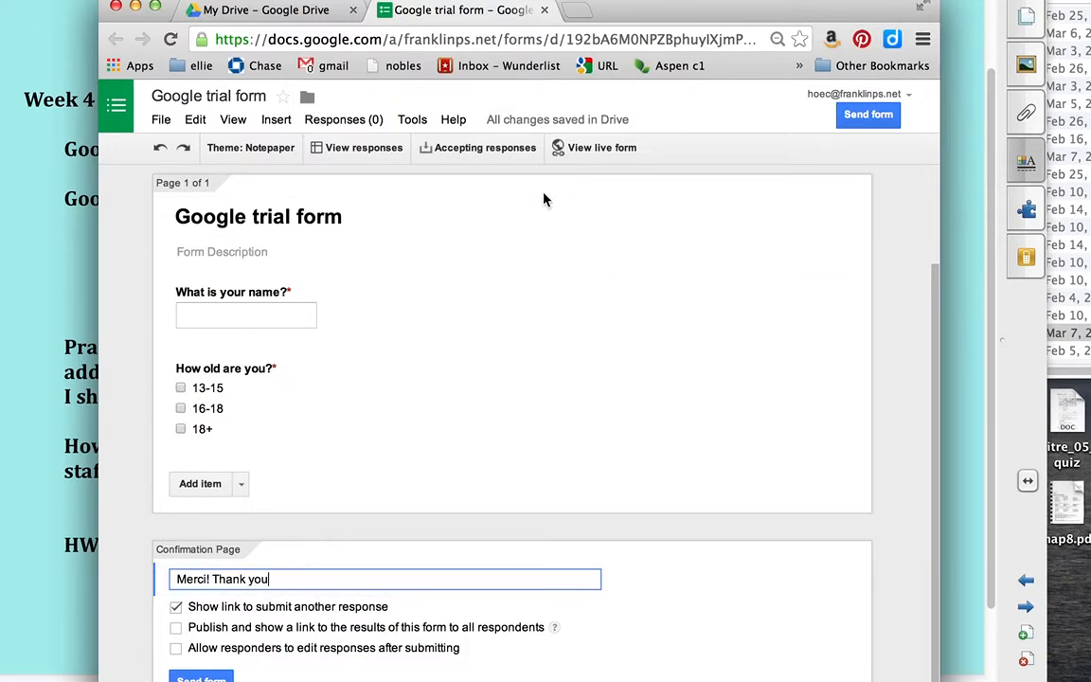
{"action": "left_click_drag", "start_coordinate": [650, 19], "coordinate": [651, 0]}
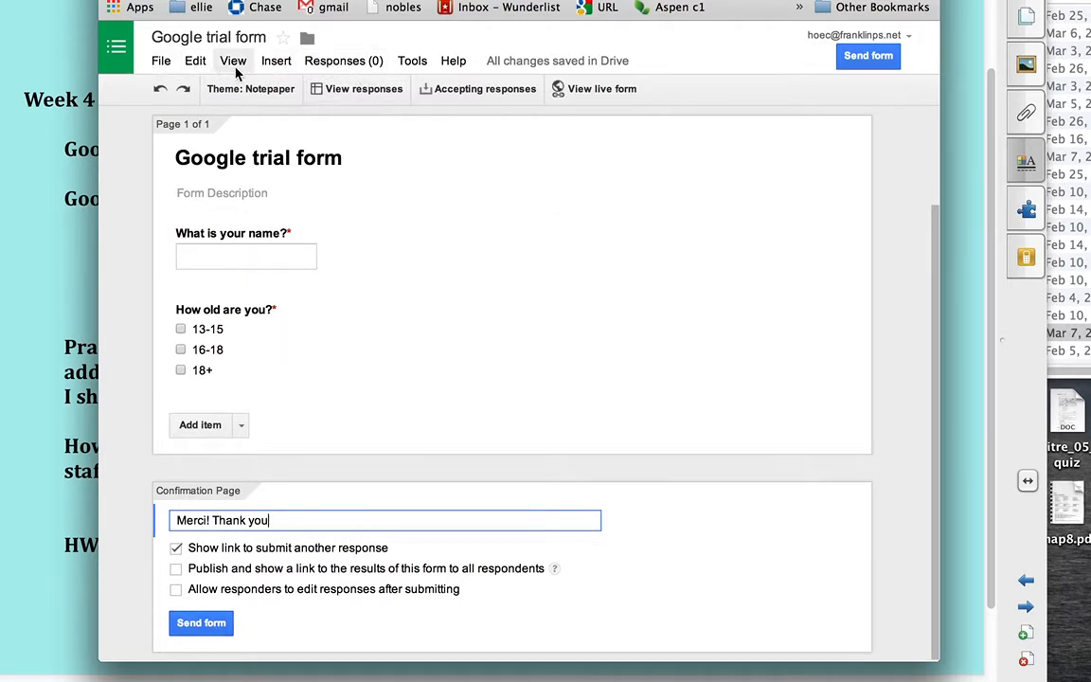
{"action": "left_click", "coordinate": [163, 63]}
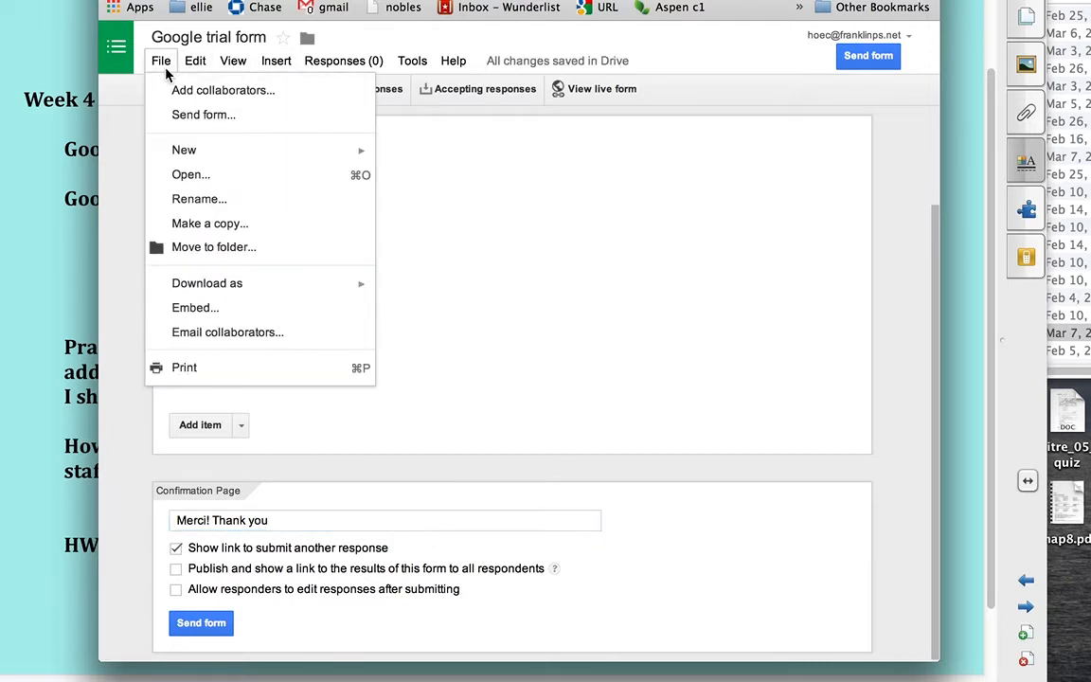
{"action": "mouse_move", "coordinate": [196, 63]}
{"action": "mouse_move", "coordinate": [238, 64]}
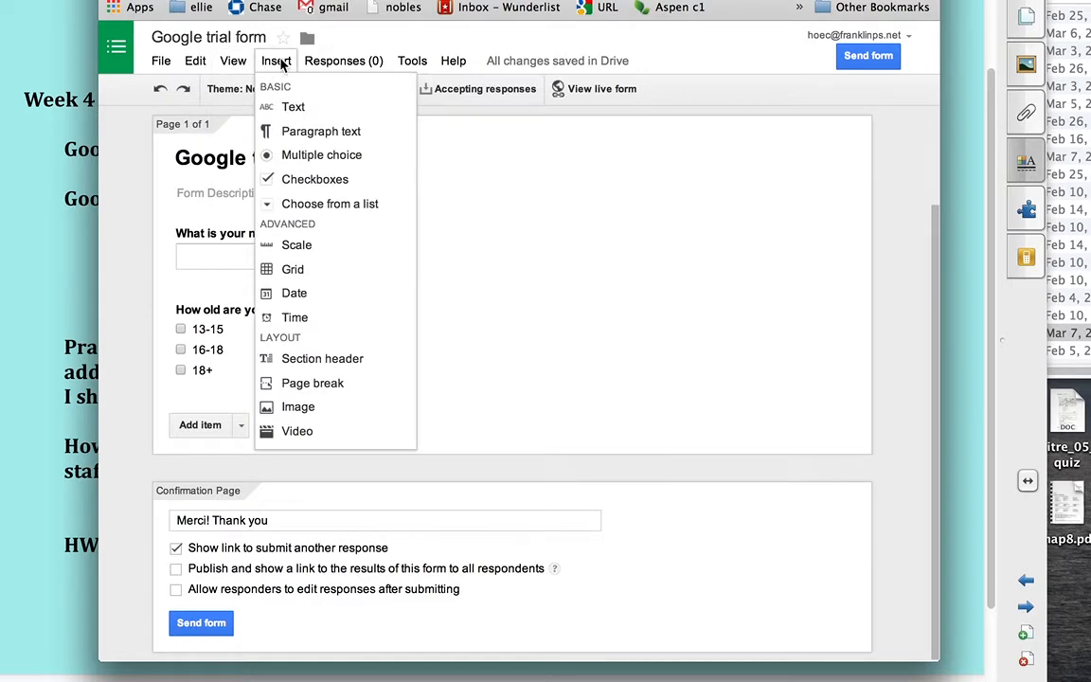
{"action": "mouse_move", "coordinate": [338, 68]}
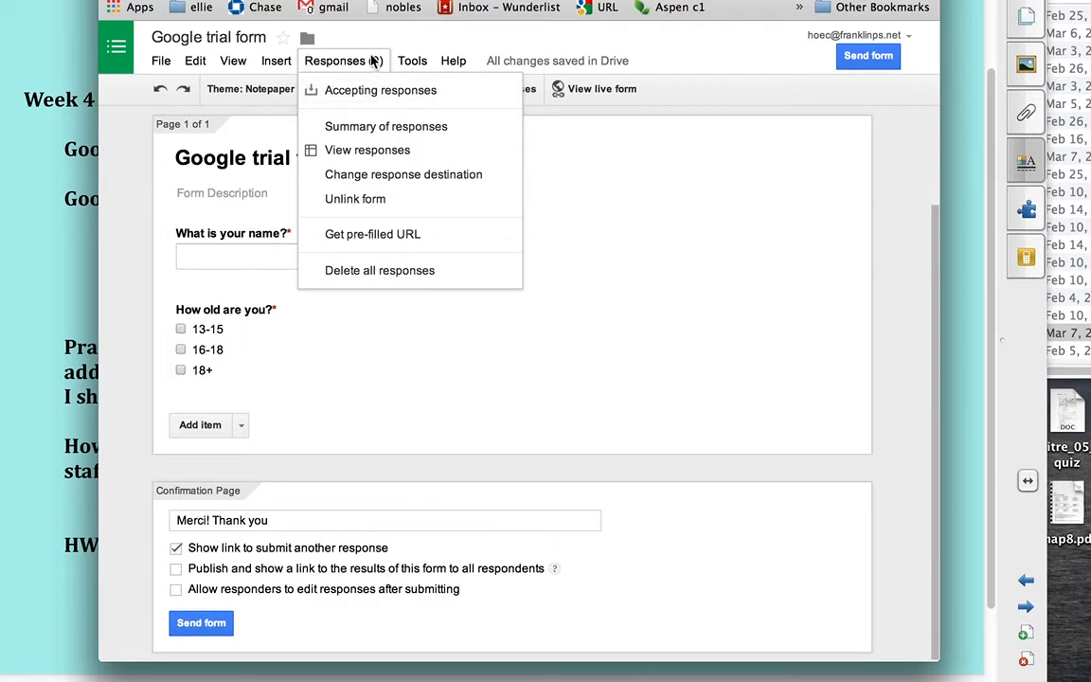
{"action": "mouse_move", "coordinate": [412, 62]}
{"action": "left_click", "coordinate": [672, 195]}
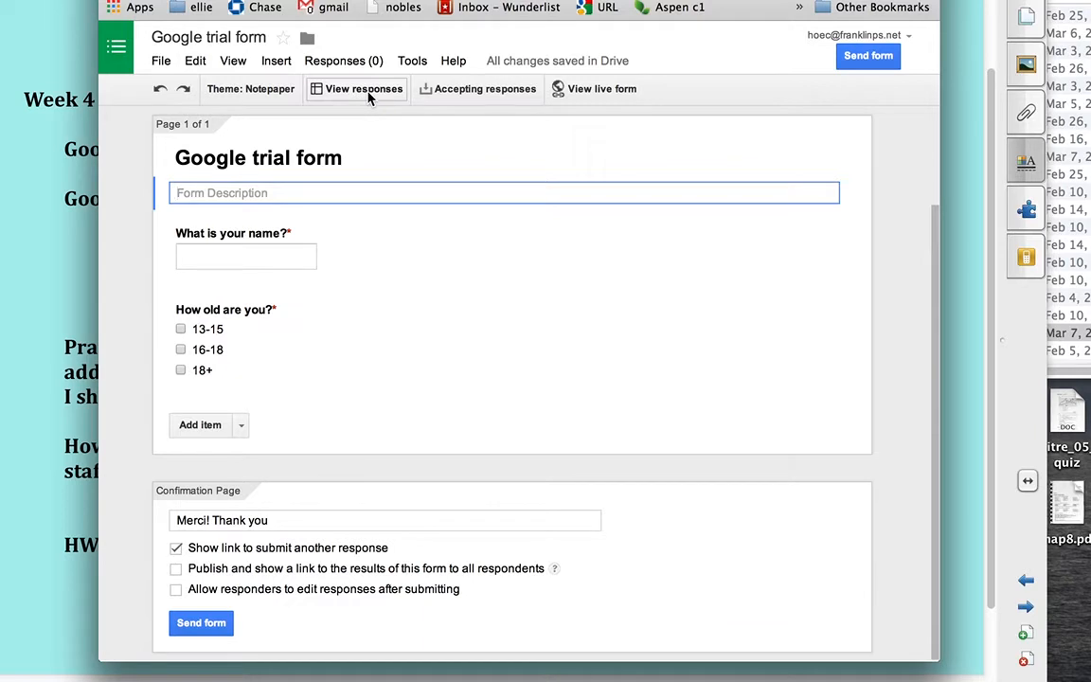
Step: Stop the form from accepting responses and turn response collection back on
{"action": "left_click", "coordinate": [490, 95]}
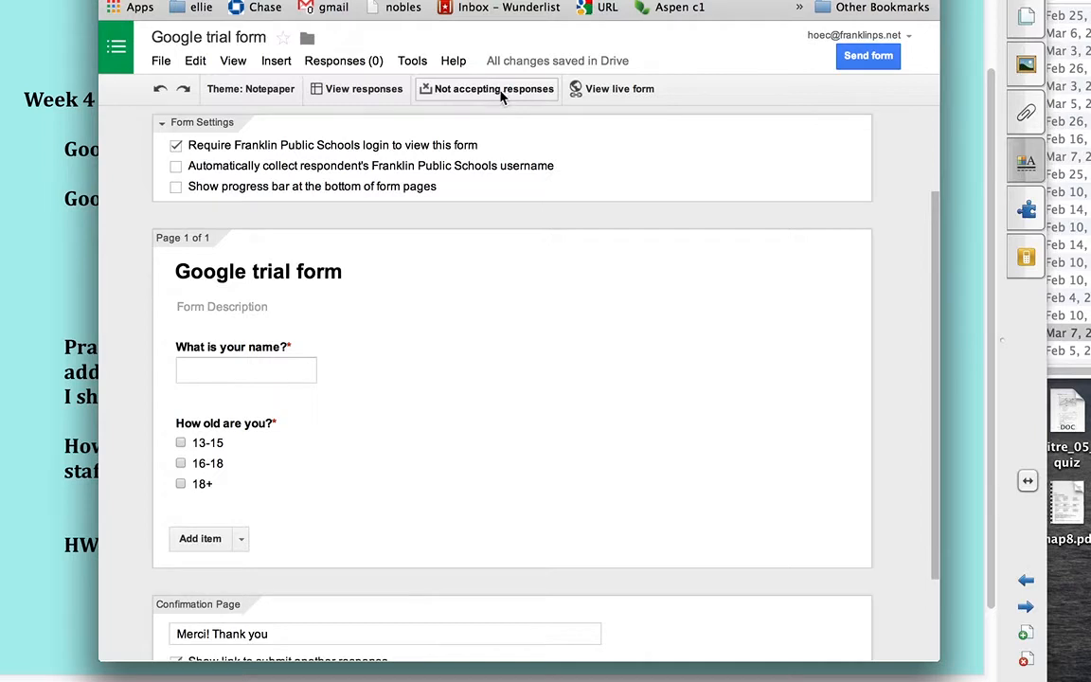
{"action": "left_click", "coordinate": [505, 97]}
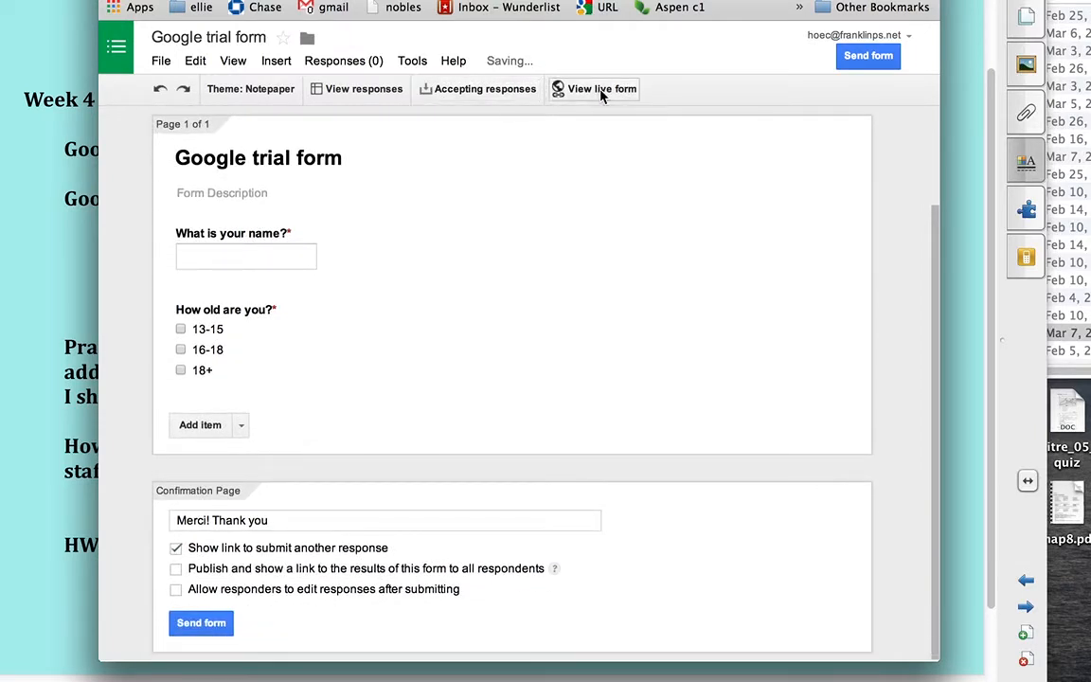
Step: Open the live version of the form to see it as respondents do
{"action": "scroll", "coordinate": [509, 427], "scroll_direction": "up", "scroll_amount": 3}
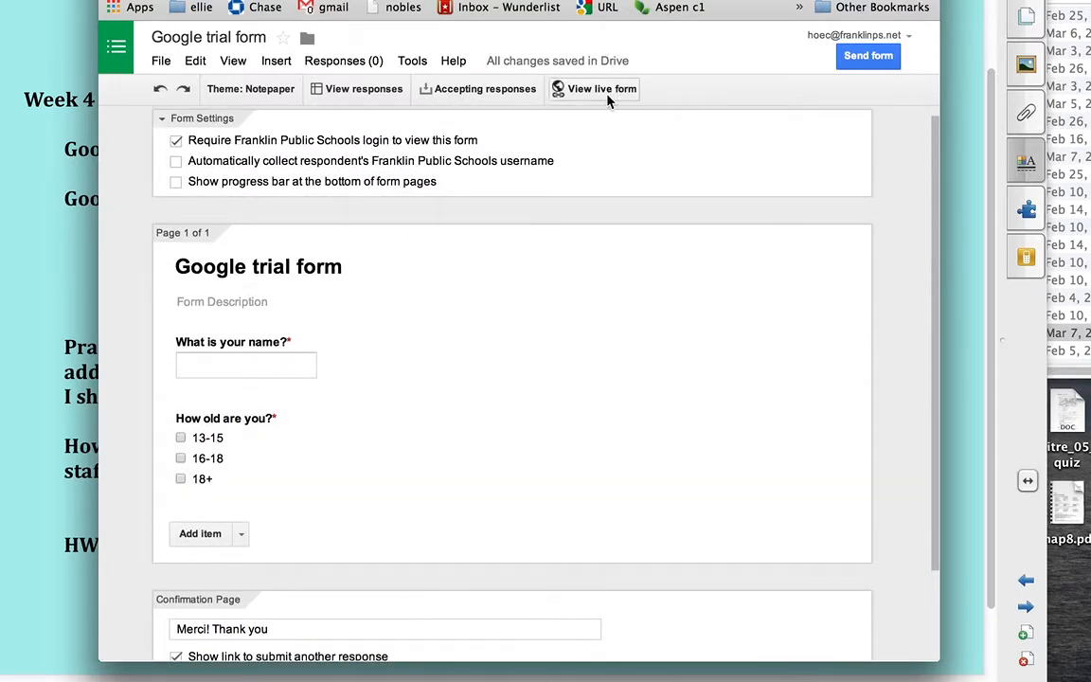
{"action": "left_click", "coordinate": [590, 91]}
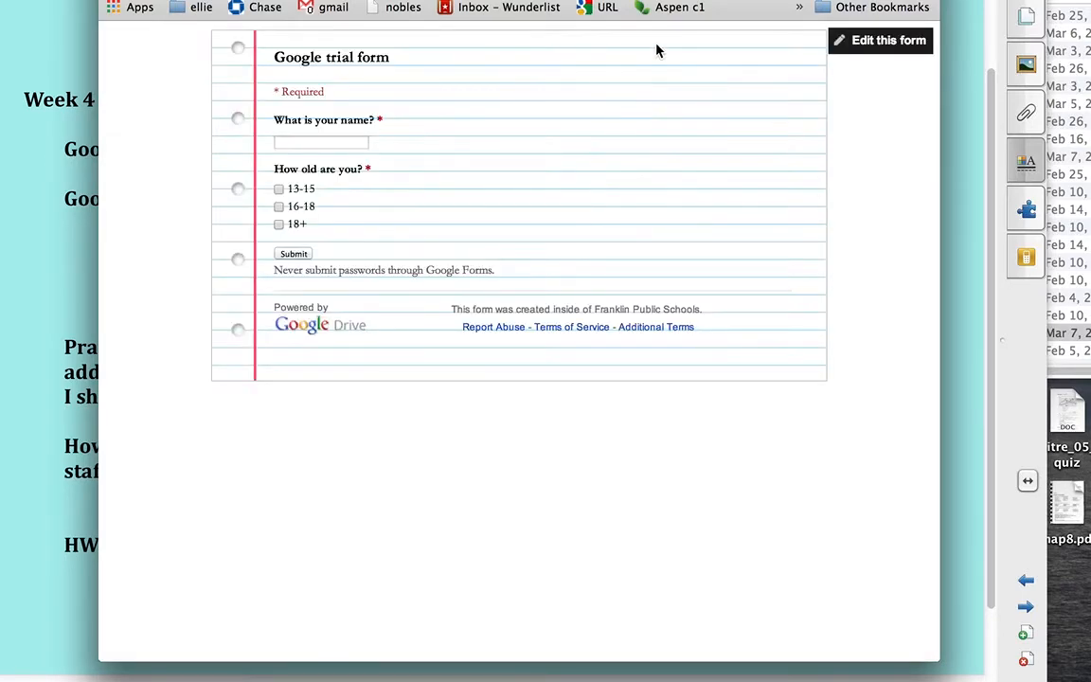
{"action": "left_click_drag", "start_coordinate": [817, 0], "coordinate": [763, 23]}
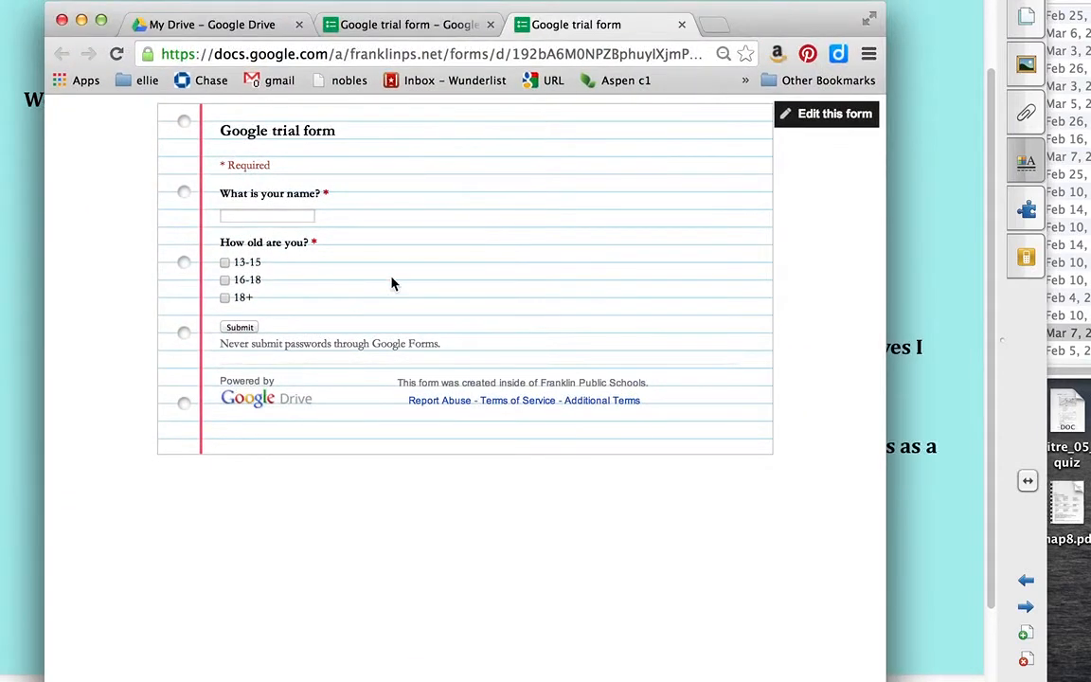
Step: Submit a test response with the respondent's first name and the 18+ age option, and close the live form
{"action": "left_click", "coordinate": [244, 214]}
{"action": "type", "text": "Chrystal"}
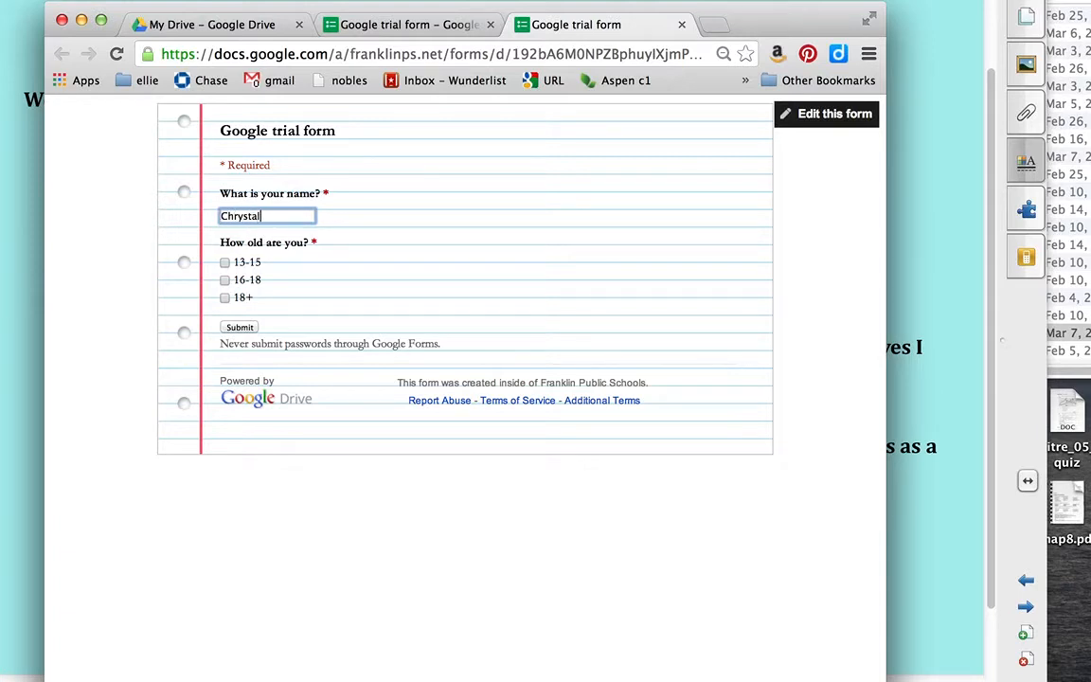
{"action": "left_click", "coordinate": [225, 298]}
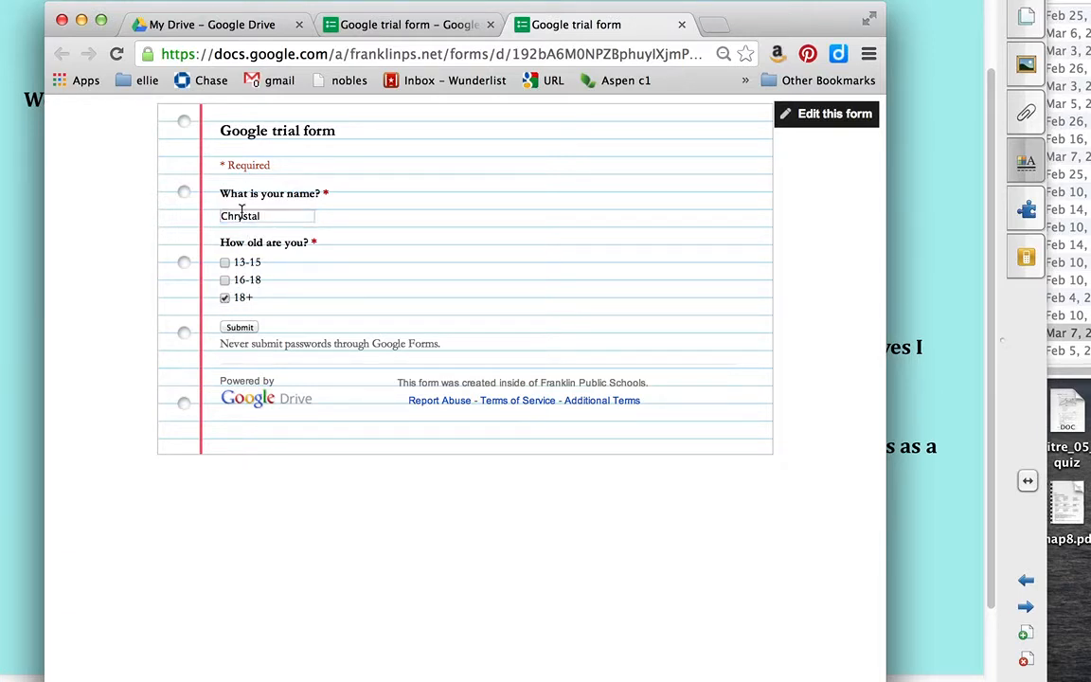
{"action": "left_click", "coordinate": [248, 327]}
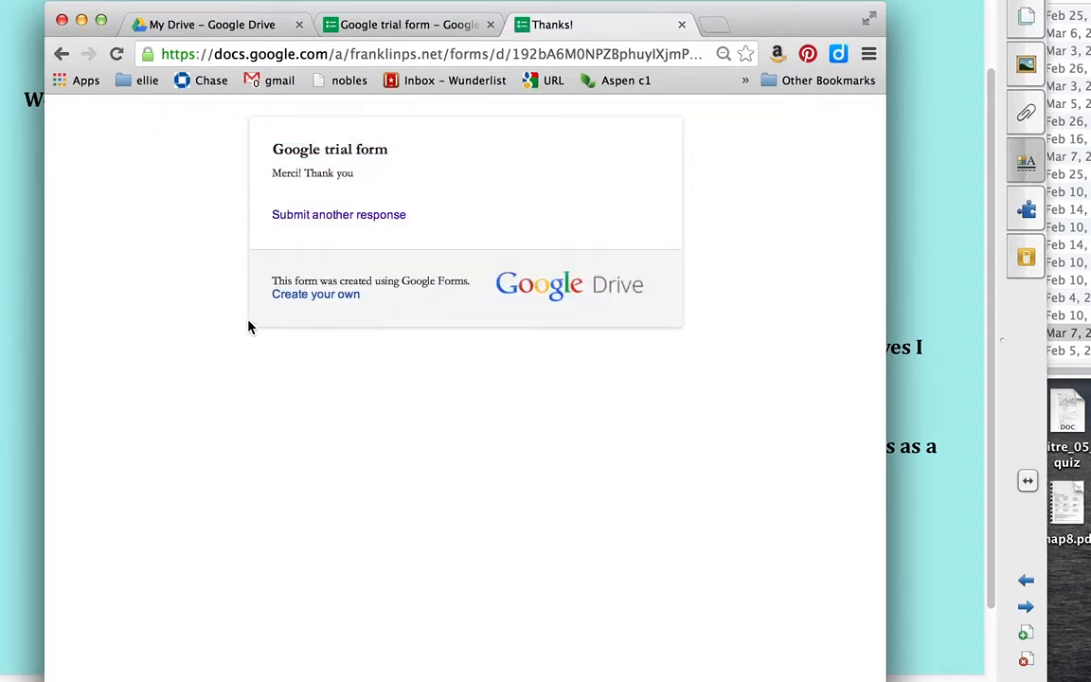
{"action": "left_click", "coordinate": [682, 25]}
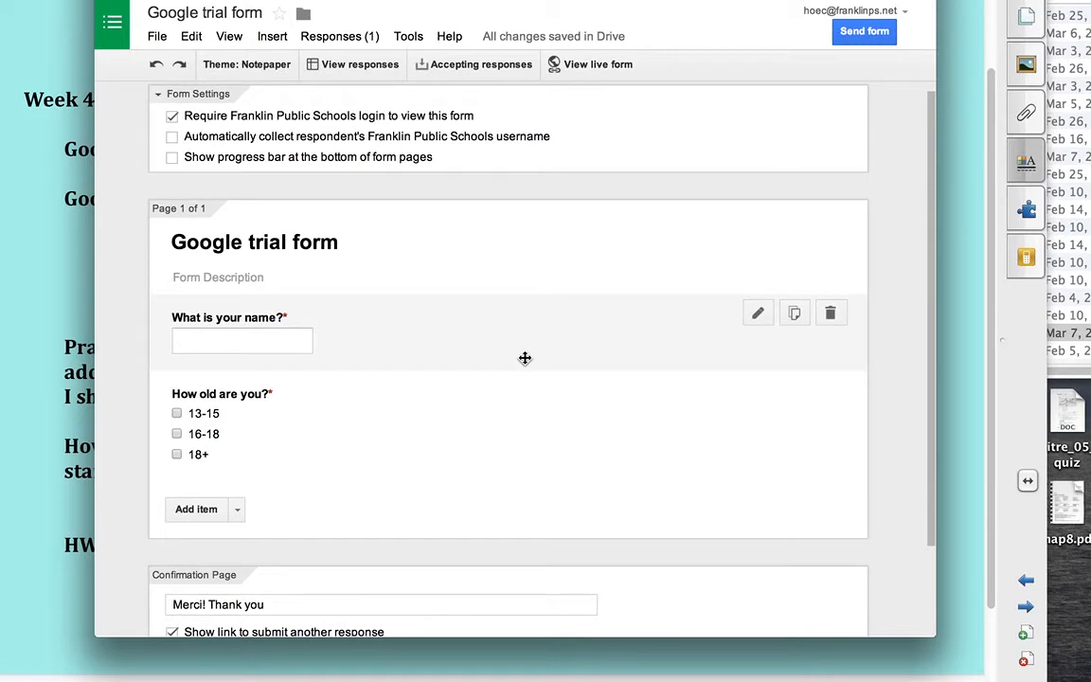
Step: Copy the form's shareable link from the sending options and finish the send dialog
{"action": "scroll", "coordinate": [525, 358], "scroll_direction": "down", "scroll_amount": 3}
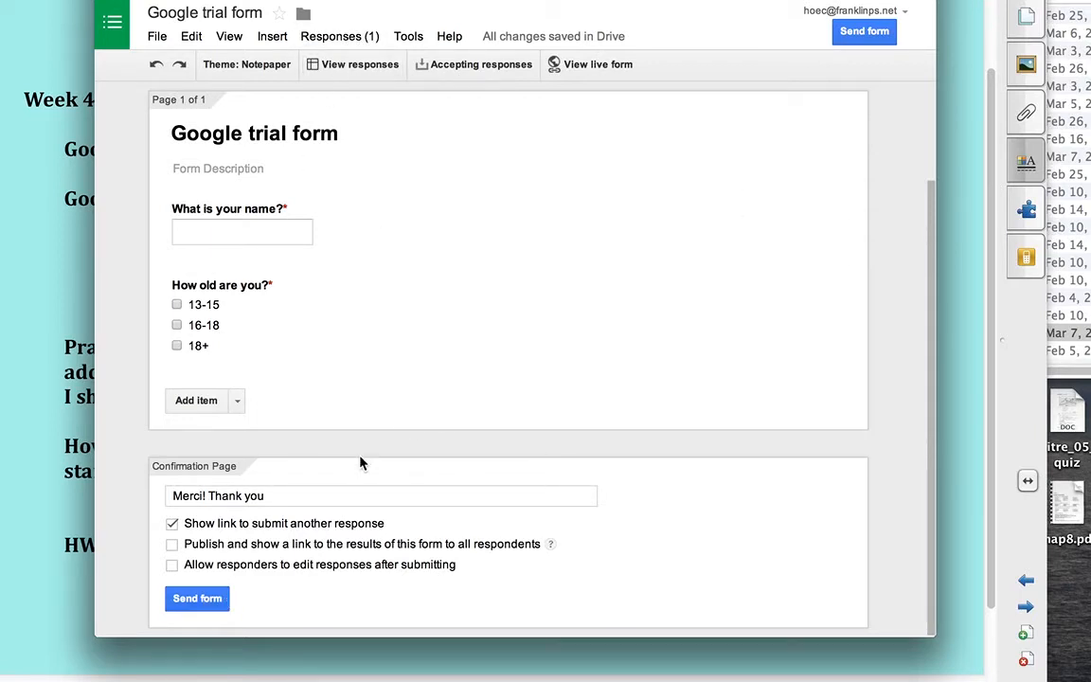
{"action": "left_click", "coordinate": [199, 599]}
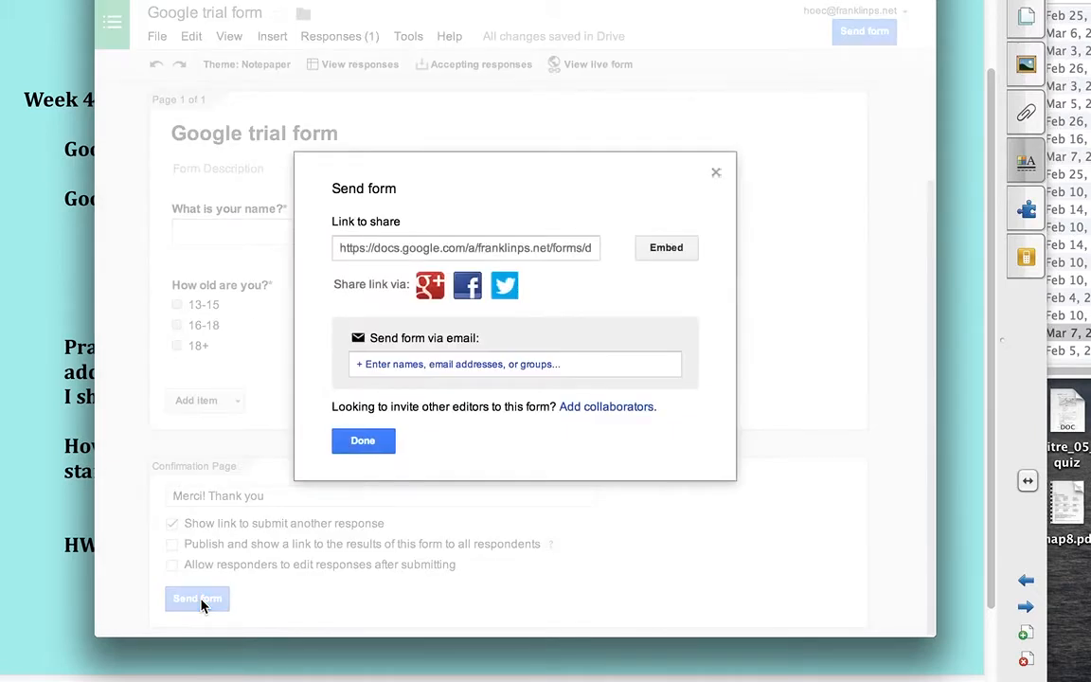
{"action": "left_click", "coordinate": [540, 250]}
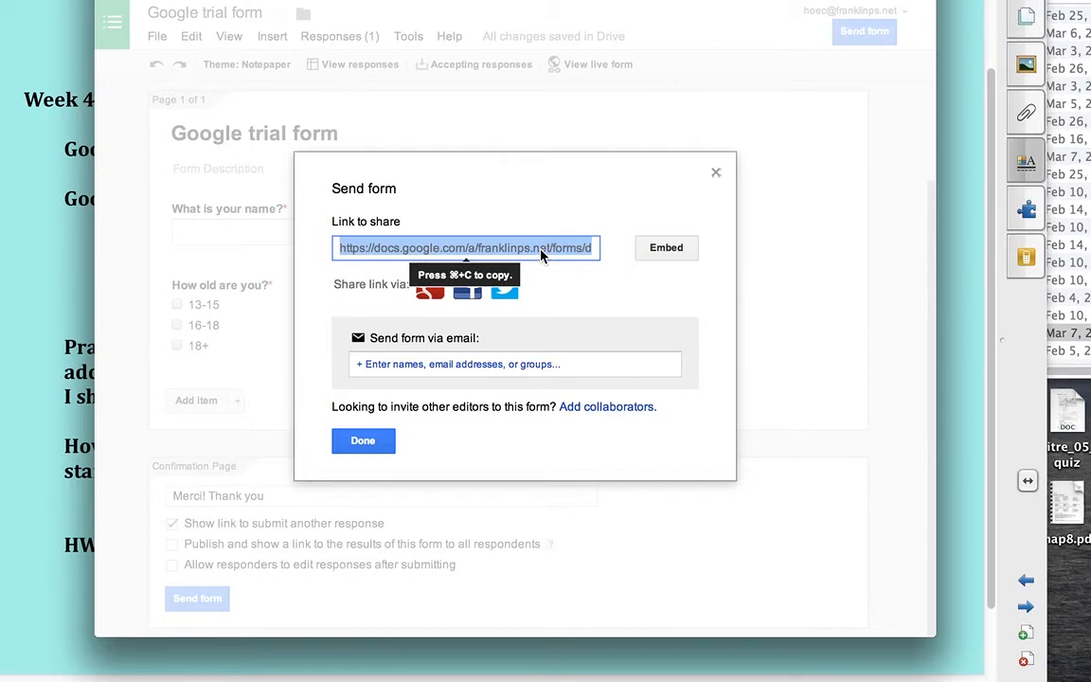
{"action": "left_click", "coordinate": [363, 442]}
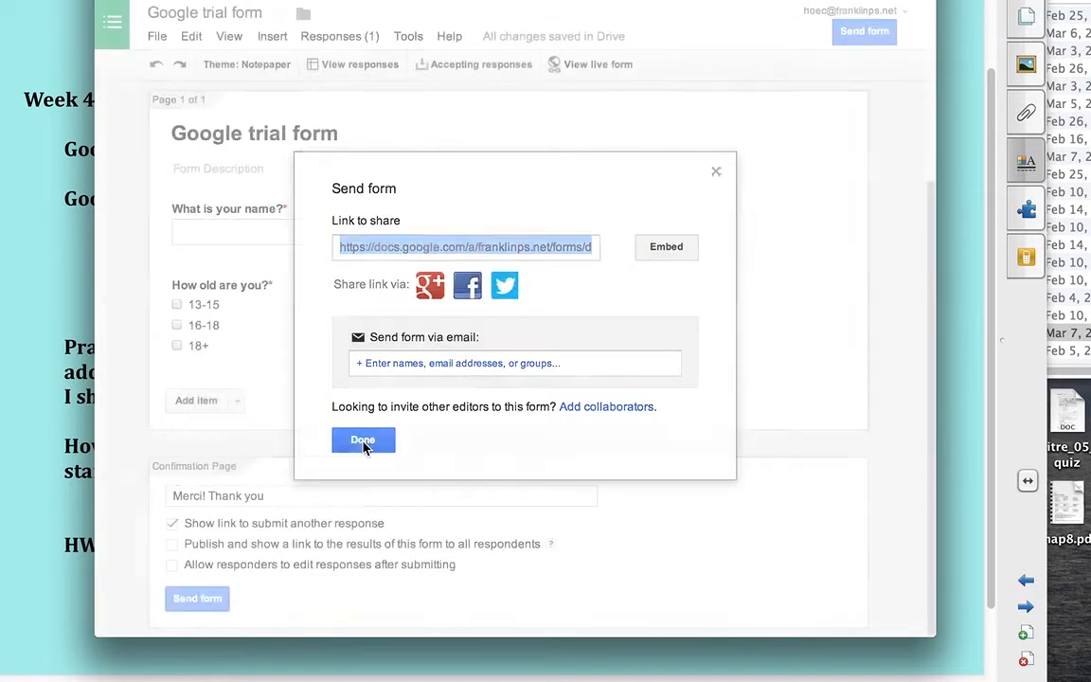
Step: Load the copied form link in a new browser tab
{"action": "scroll", "coordinate": [450, 389], "scroll_direction": "up", "scroll_amount": 3}
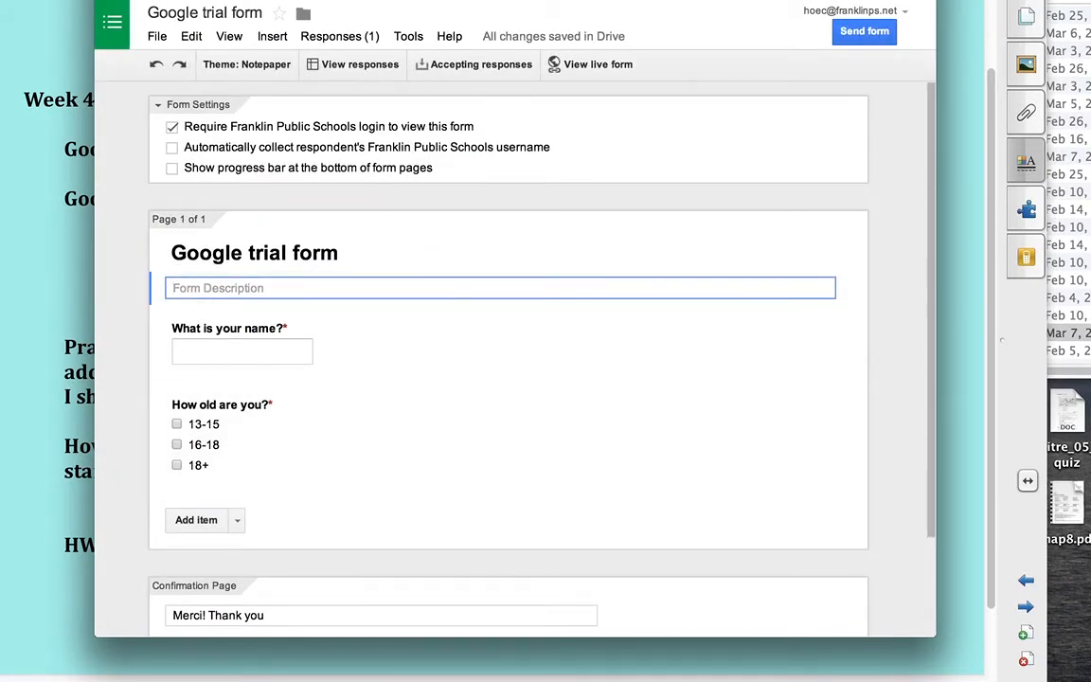
{"action": "left_click_drag", "start_coordinate": [613, 0], "coordinate": [762, 31]}
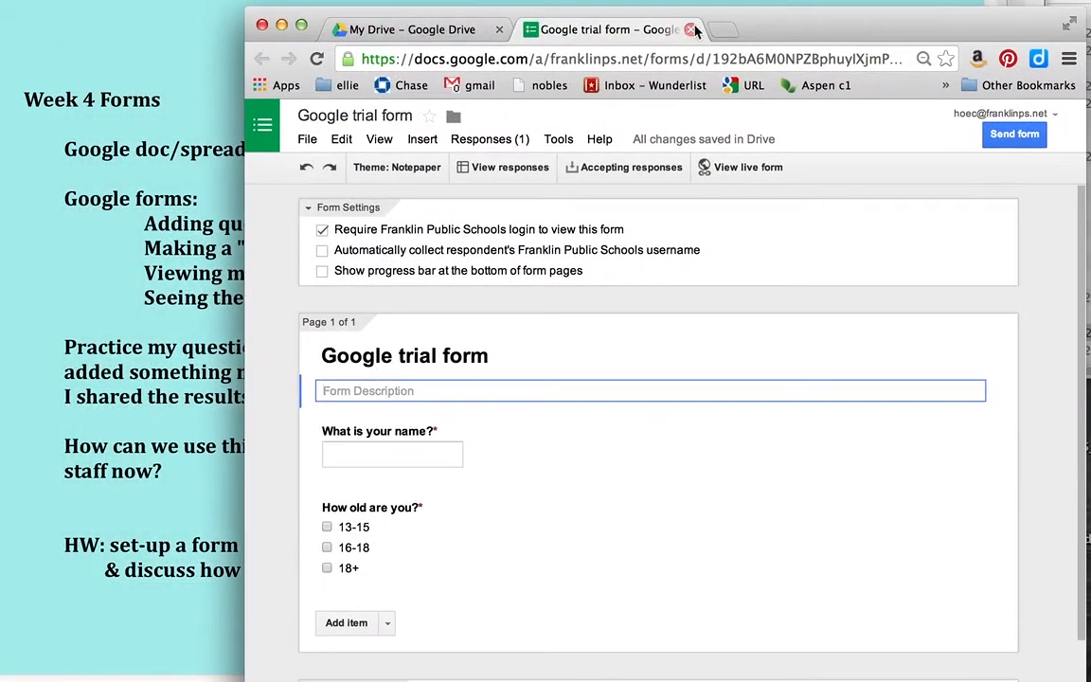
{"action": "left_click", "coordinate": [723, 29]}
{"action": "type", "text": "https://docs.google.com/a/franklinps.net/forms/d/192bA6M0NPZBphuylXjmPunrm63z8Gya8tDoNfGLTaOk/viewform"}
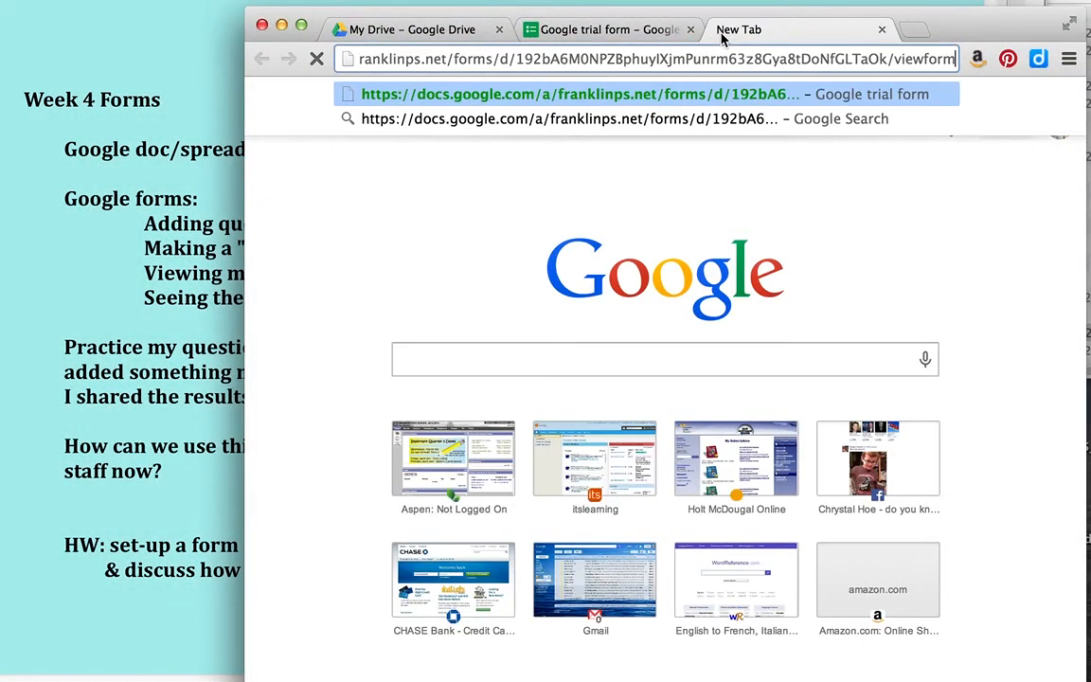
{"action": "key", "text": "Return"}
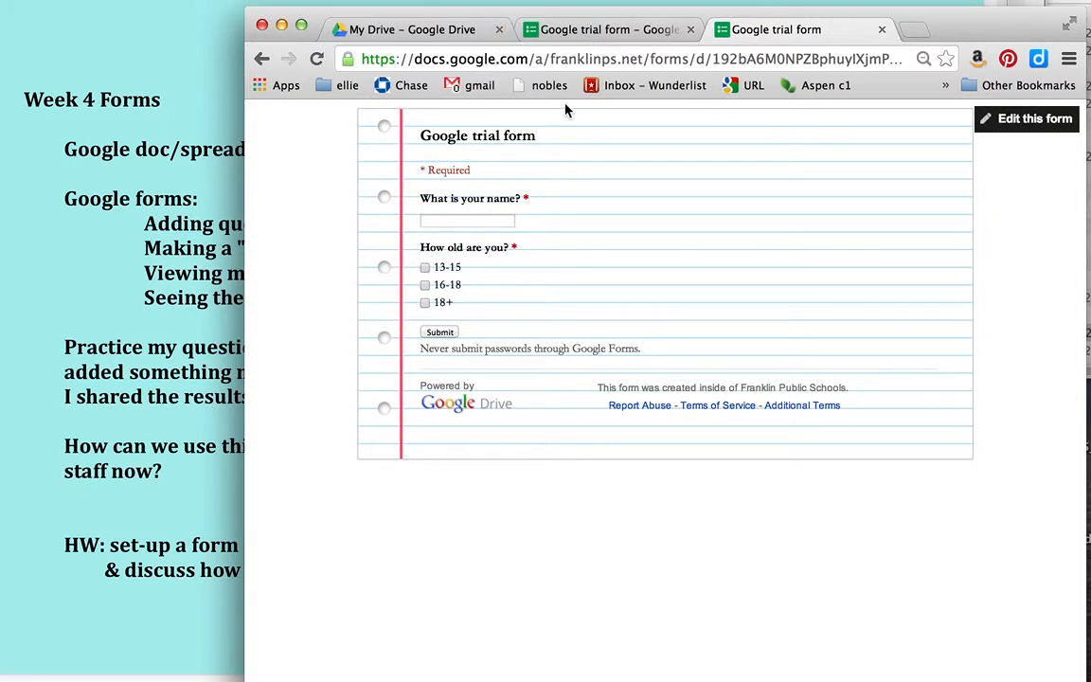
Step: Return to the form editor and stop the form from accepting responses
{"action": "left_click", "coordinate": [598, 31]}
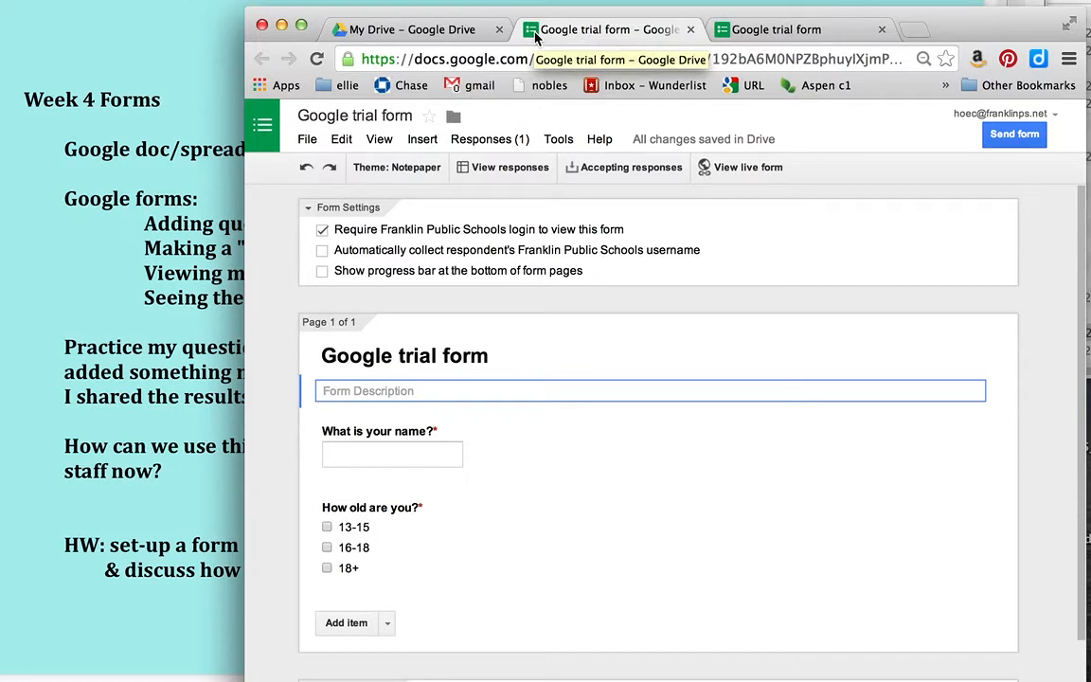
{"action": "left_click", "coordinate": [628, 168]}
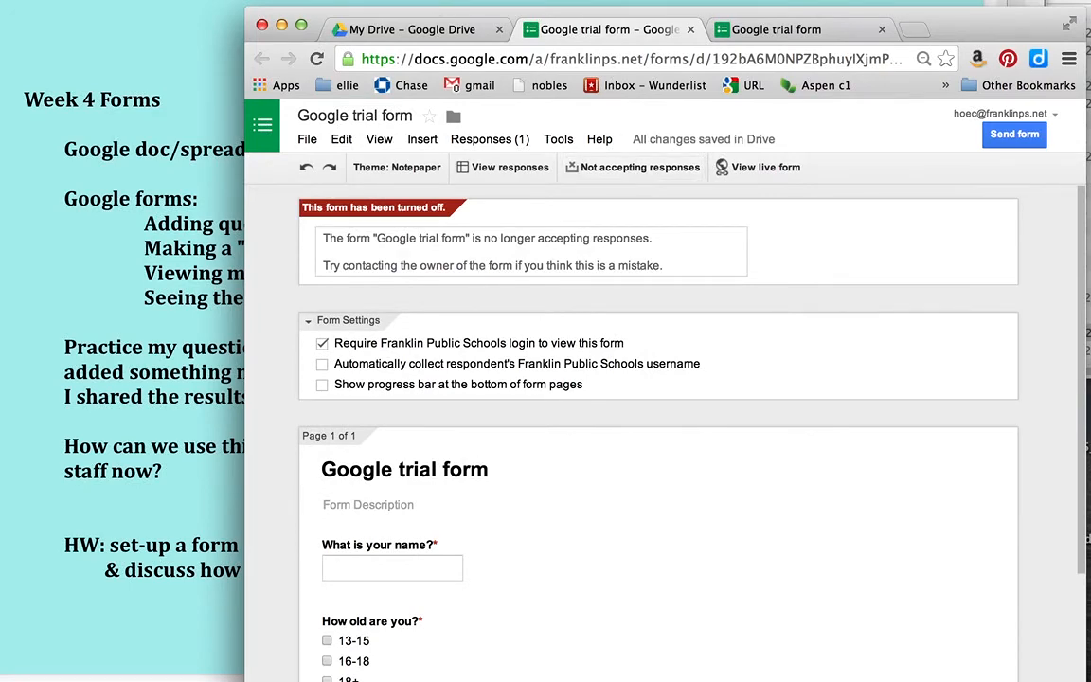
Step: Open the "Google trial form (Responses)" spreadsheet from My Drive
{"action": "left_click", "coordinate": [438, 30]}
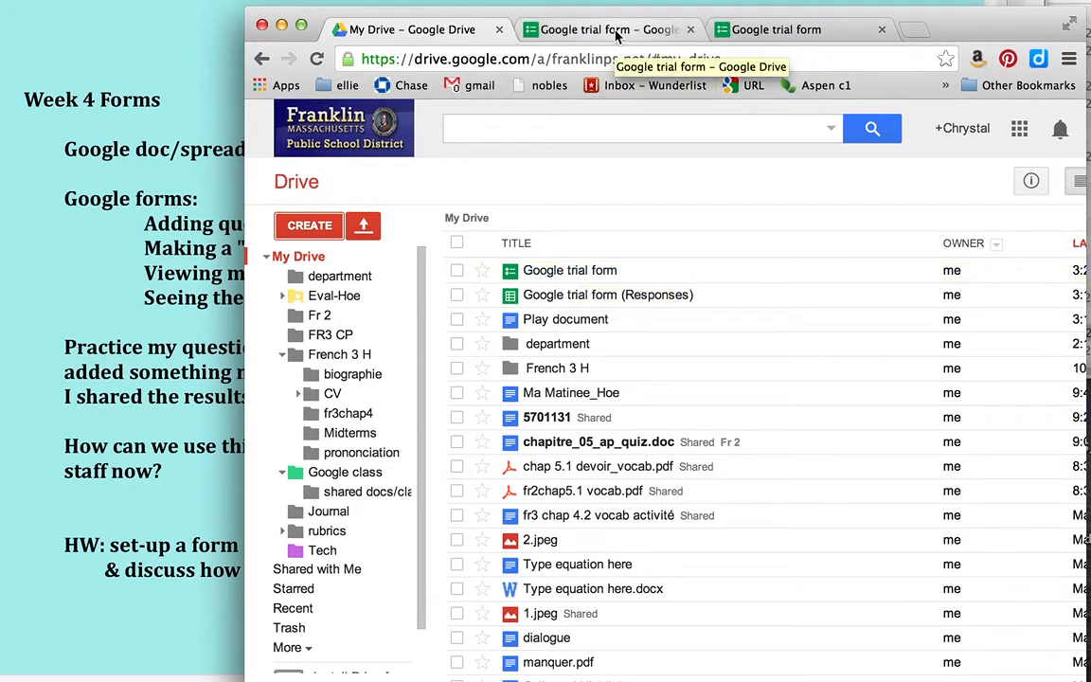
{"action": "left_click", "coordinate": [571, 301]}
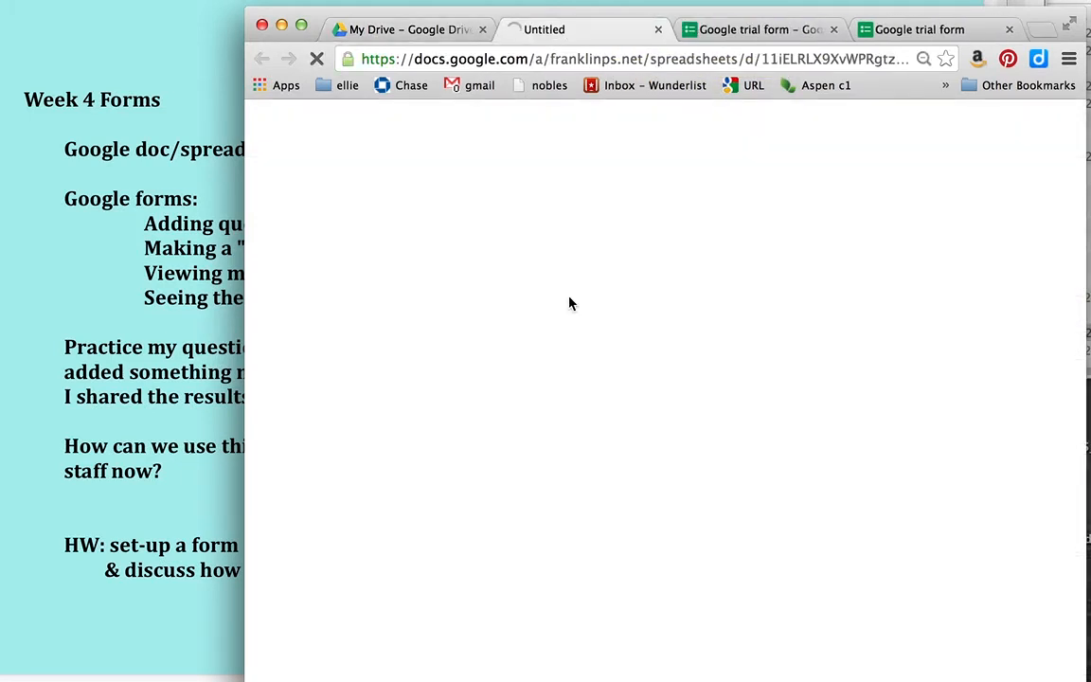
Step: Inspect the timestamp, name and age entries of the first response in the trial form's spreadsheet
{"action": "left_click", "coordinate": [329, 257]}
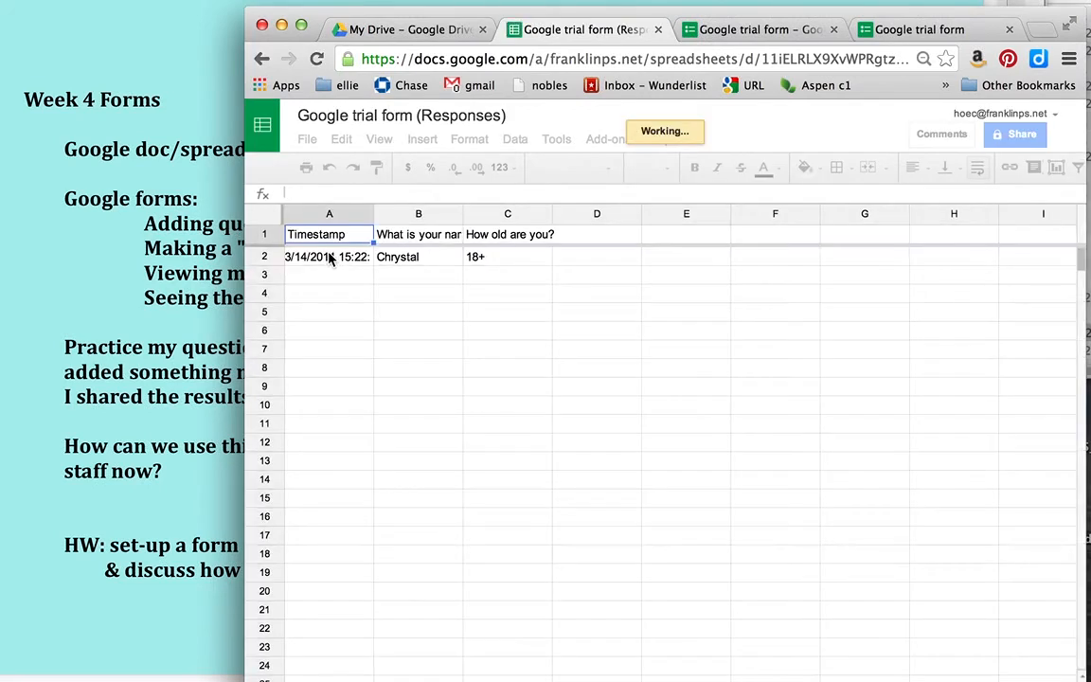
{"action": "left_click", "coordinate": [417, 264]}
{"action": "left_click", "coordinate": [490, 262]}
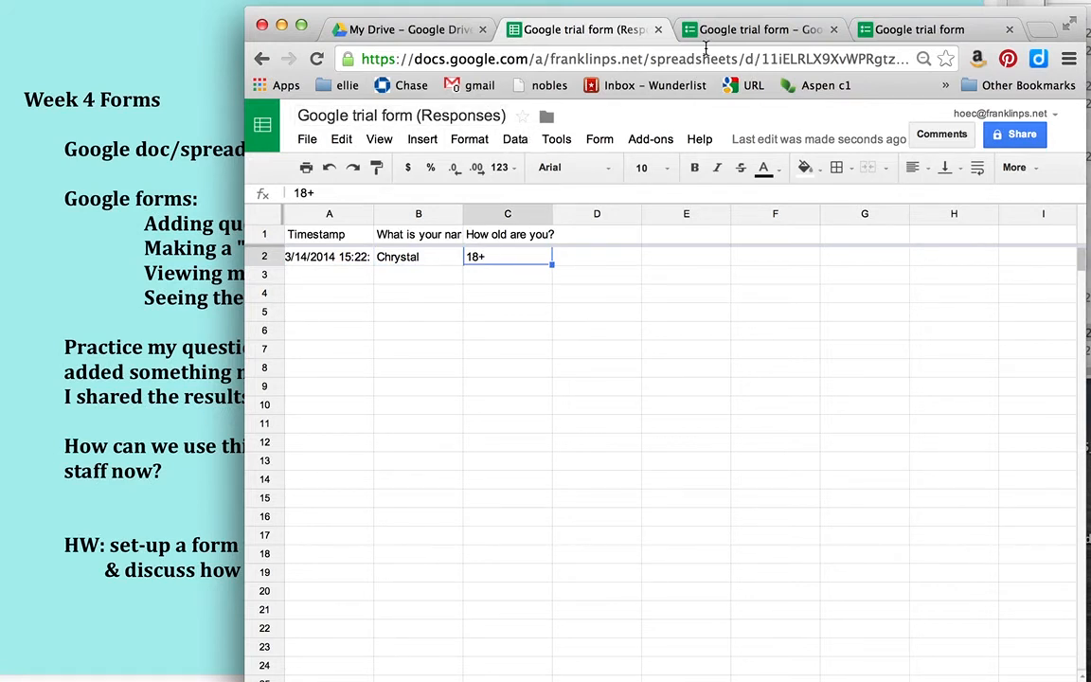
Step: Open the "fr3 chap4 questionnaire" form from the French 3 H folder in Drive
{"action": "left_click", "coordinate": [424, 31]}
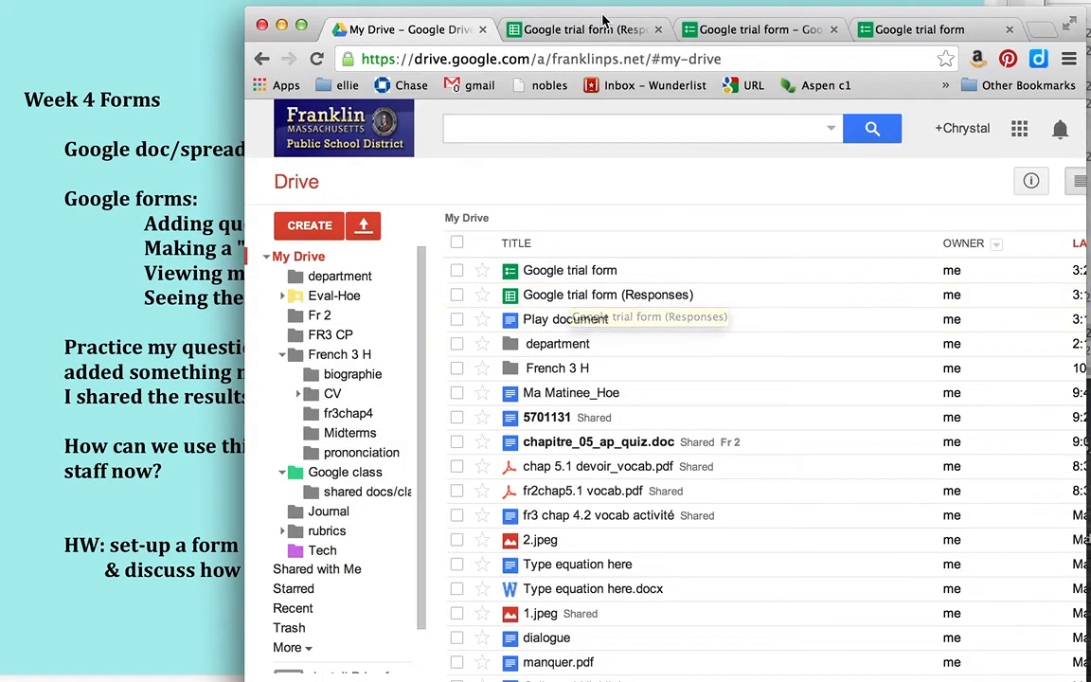
{"action": "left_click", "coordinate": [339, 354]}
{"action": "scroll", "coordinate": [628, 493], "scroll_direction": "down", "scroll_amount": 5}
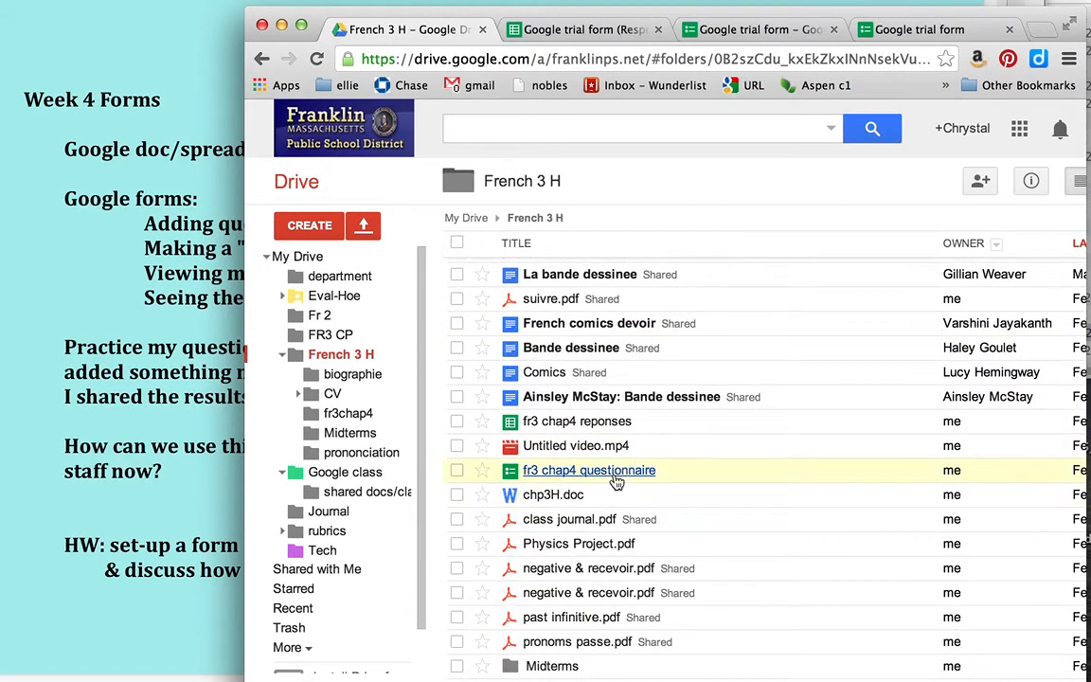
{"action": "right_click", "coordinate": [616, 476]}
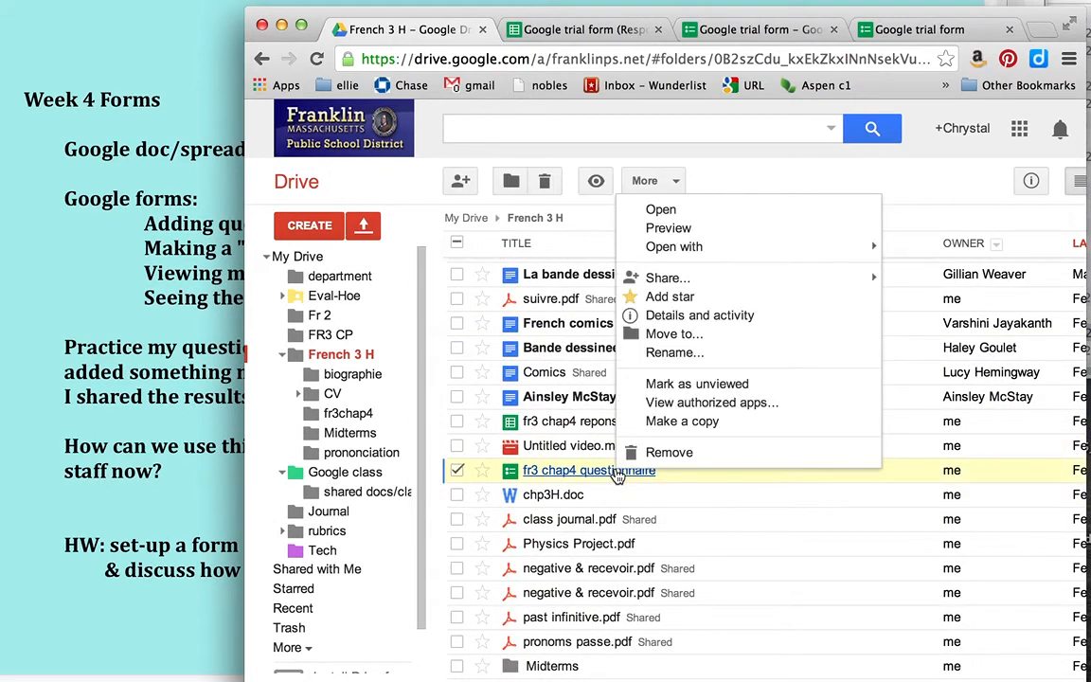
{"action": "left_click", "coordinate": [654, 209]}
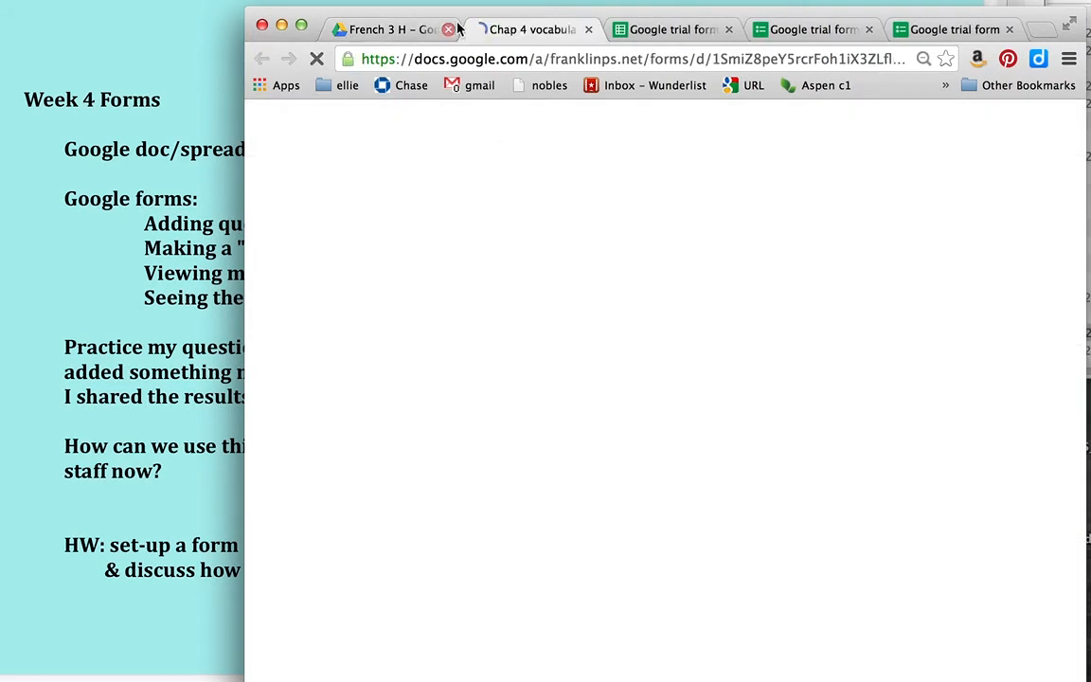
Step: Review the questions and answer types in the fr3 chap4 questionnaire form
{"action": "scroll", "coordinate": [601, 463], "scroll_direction": "down", "scroll_amount": 2}
{"action": "scroll", "coordinate": [602, 462], "scroll_direction": "down", "scroll_amount": 3}
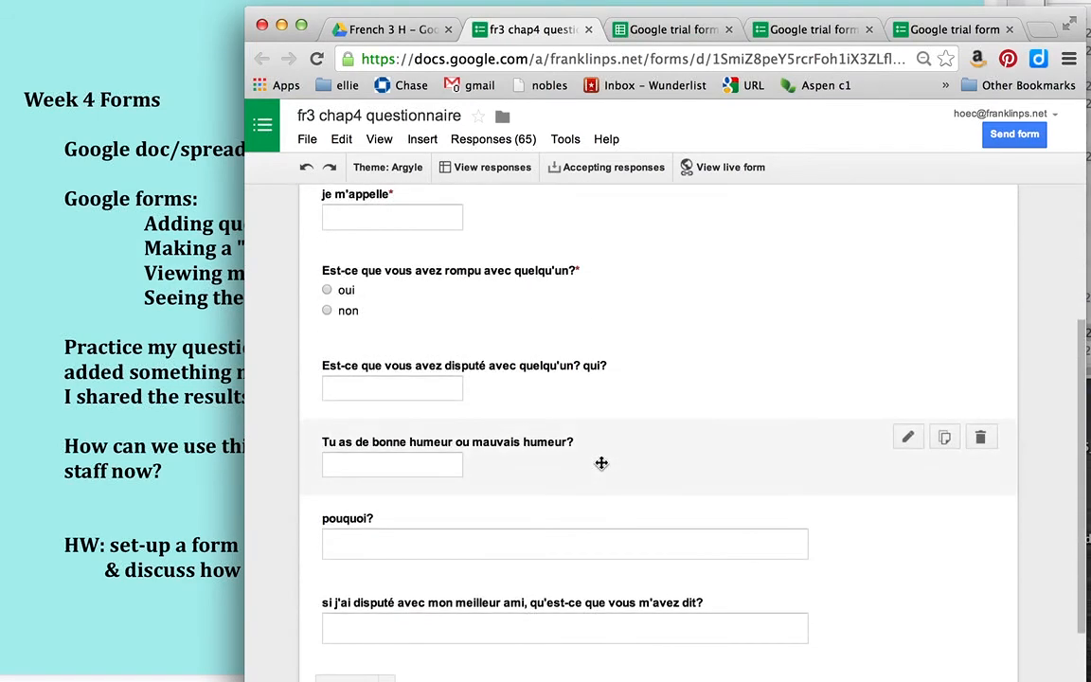
{"action": "scroll", "coordinate": [602, 462], "scroll_direction": "down", "scroll_amount": 2}
{"action": "scroll", "coordinate": [604, 463], "scroll_direction": "up", "scroll_amount": 4}
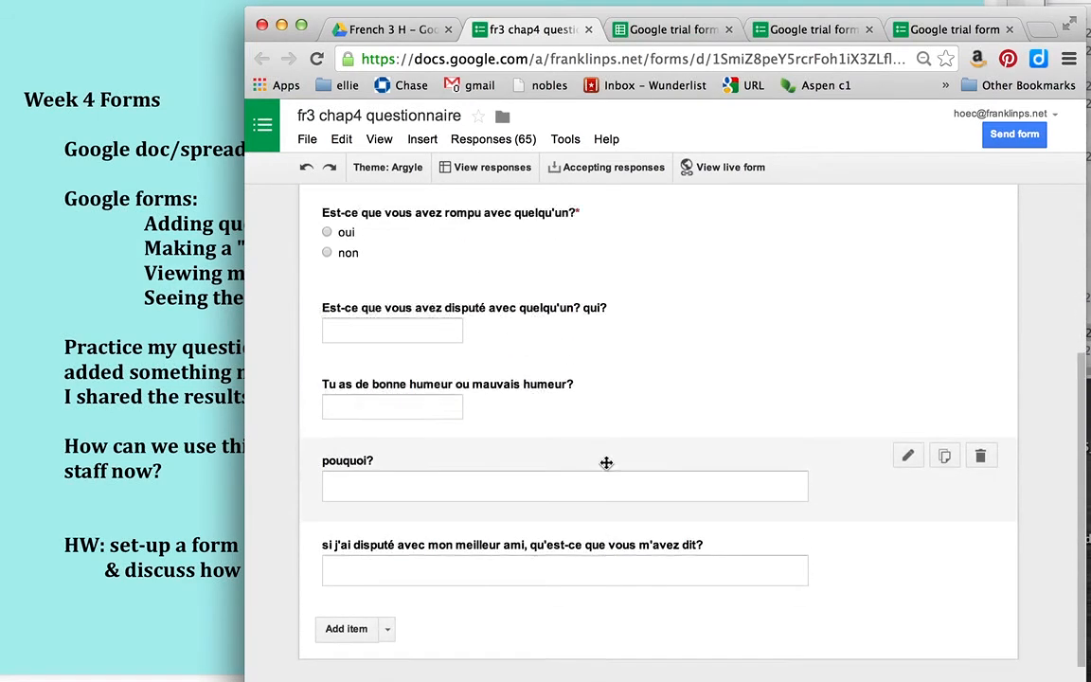
{"action": "scroll", "coordinate": [531, 462], "scroll_direction": "up", "scroll_amount": 2}
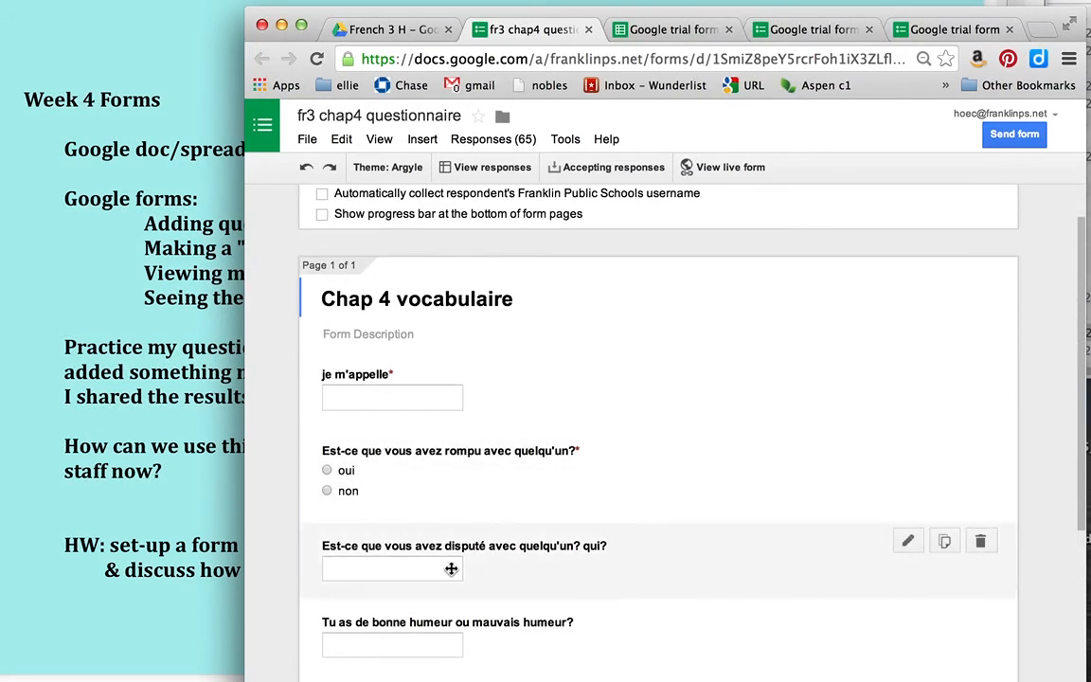
{"action": "scroll", "coordinate": [527, 551], "scroll_direction": "down", "scroll_amount": 3}
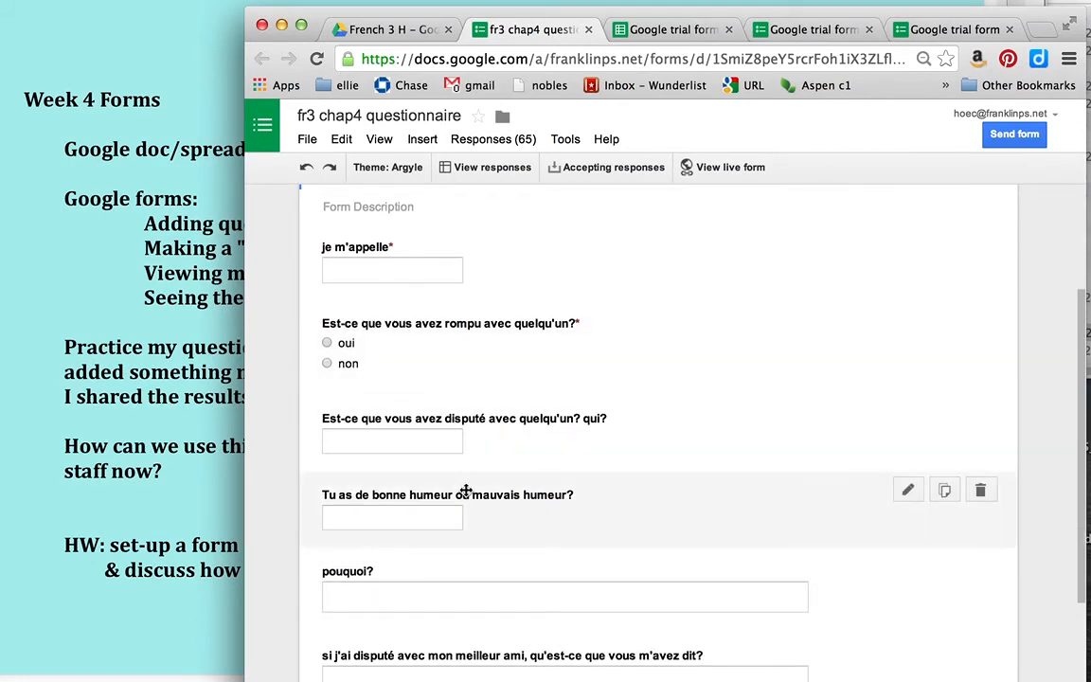
{"action": "scroll", "coordinate": [471, 455], "scroll_direction": "up", "scroll_amount": 1}
{"action": "scroll", "coordinate": [499, 487], "scroll_direction": "down", "scroll_amount": 5}
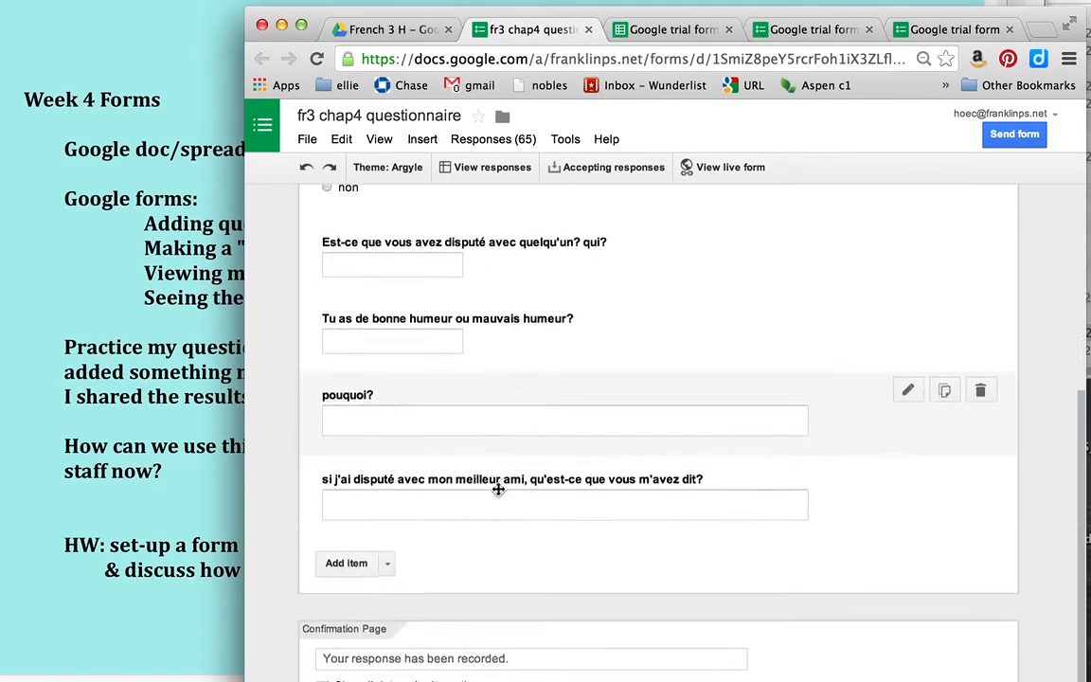
Step: Open the "fr3 chap4 reponses" spreadsheet from the French 3 H folder and reposition the browser window to show more of it
{"action": "left_click", "coordinate": [377, 29]}
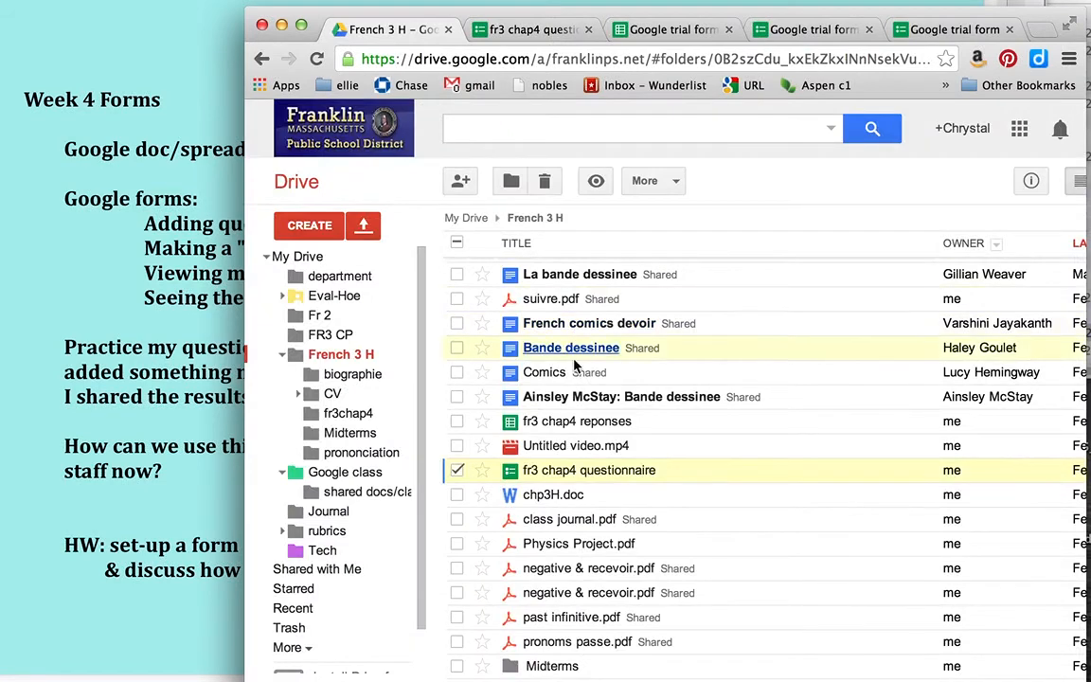
{"action": "left_click", "coordinate": [573, 429]}
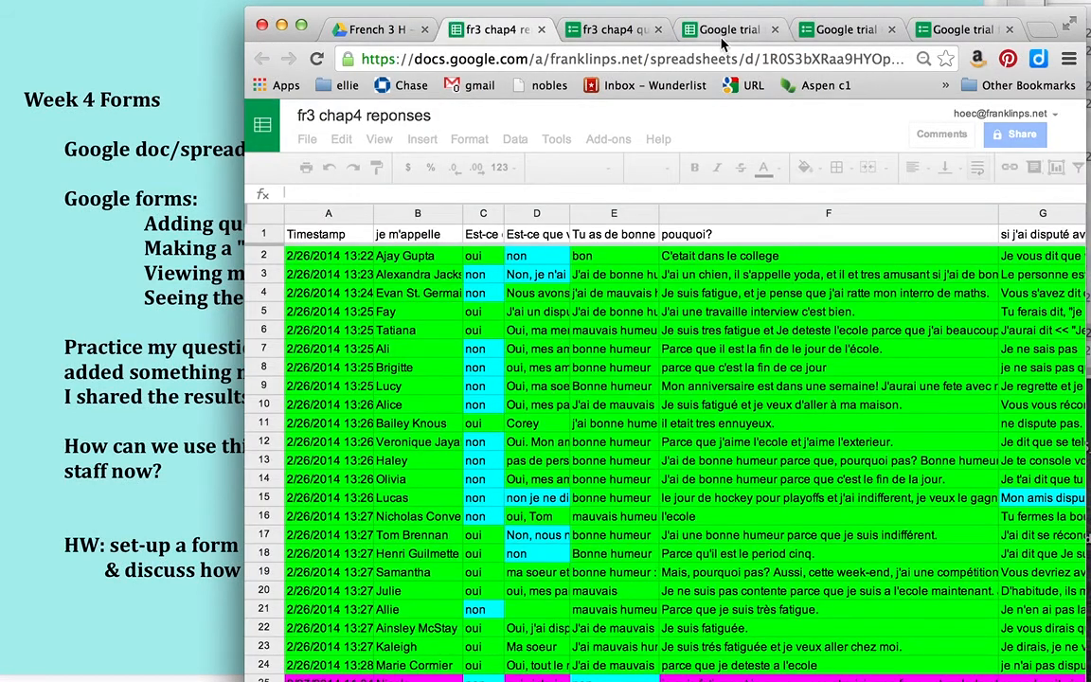
{"action": "left_click_drag", "start_coordinate": [744, 21], "coordinate": [628, 0]}
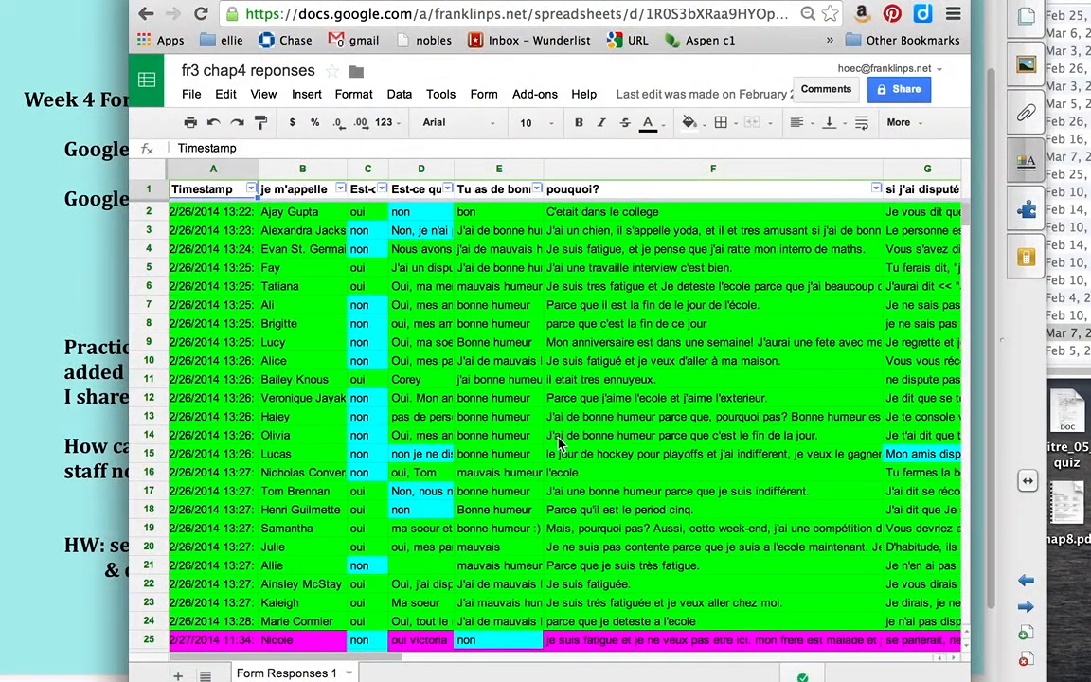
Step: Examine the questionnaire answers and their colour coding across all rows of the fr3 chap4 reponses spreadsheet
{"action": "scroll", "coordinate": [560, 443], "scroll_direction": "down", "scroll_amount": 15}
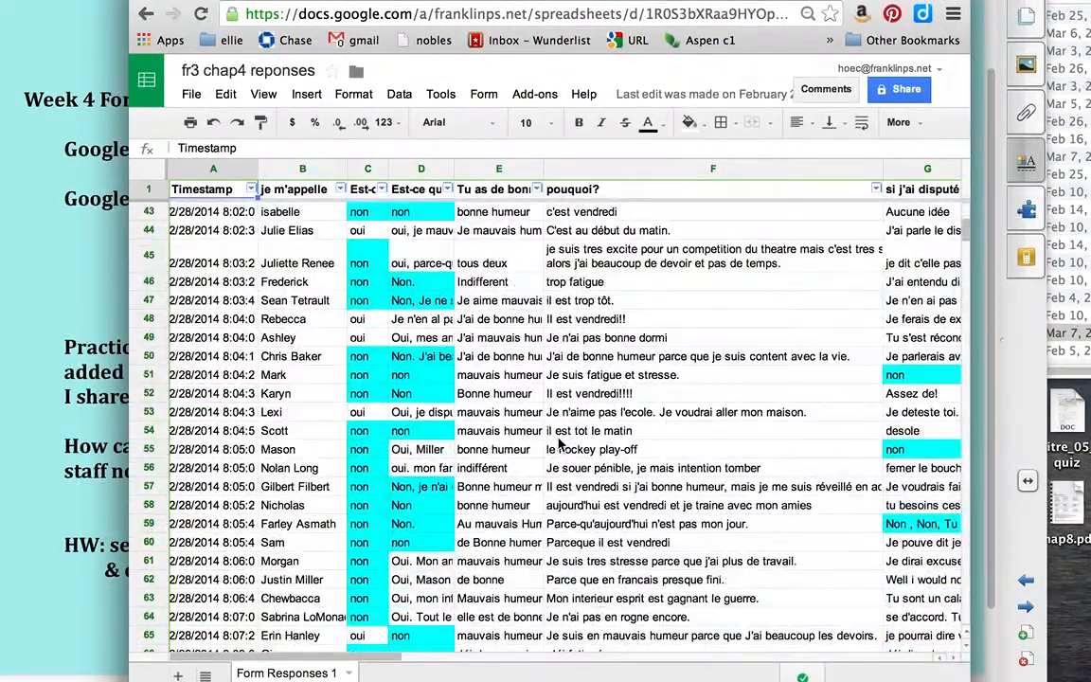
{"action": "scroll", "coordinate": [558, 443], "scroll_direction": "down", "scroll_amount": 4}
{"action": "scroll", "coordinate": [558, 443], "scroll_direction": "right", "scroll_amount": 1}
{"action": "scroll", "coordinate": [559, 444], "scroll_direction": "up", "scroll_amount": 18}
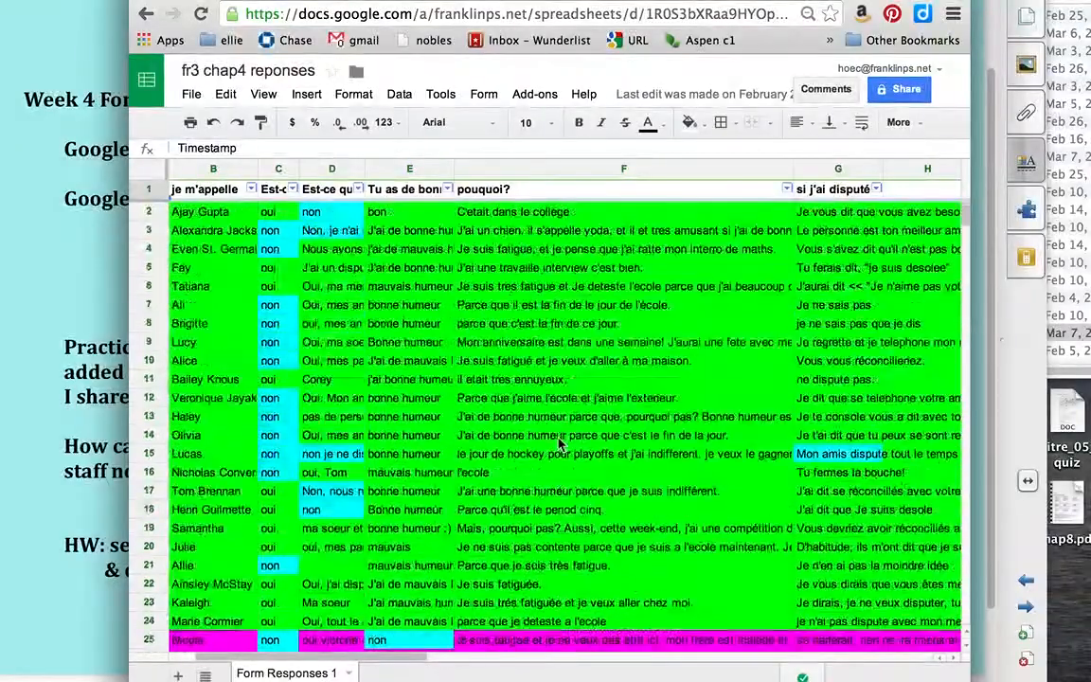
{"action": "scroll", "coordinate": [559, 444], "scroll_direction": "left", "scroll_amount": 1}
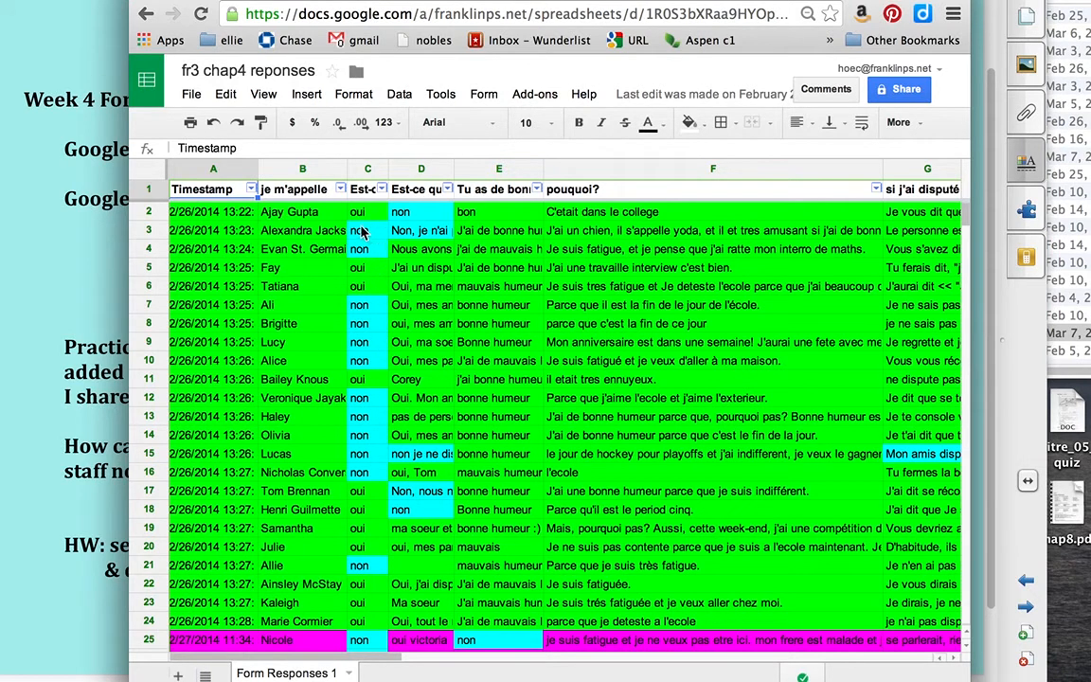
{"action": "scroll", "coordinate": [376, 471], "scroll_direction": "down", "scroll_amount": 3}
{"action": "scroll", "coordinate": [376, 470], "scroll_direction": "down", "scroll_amount": 12}
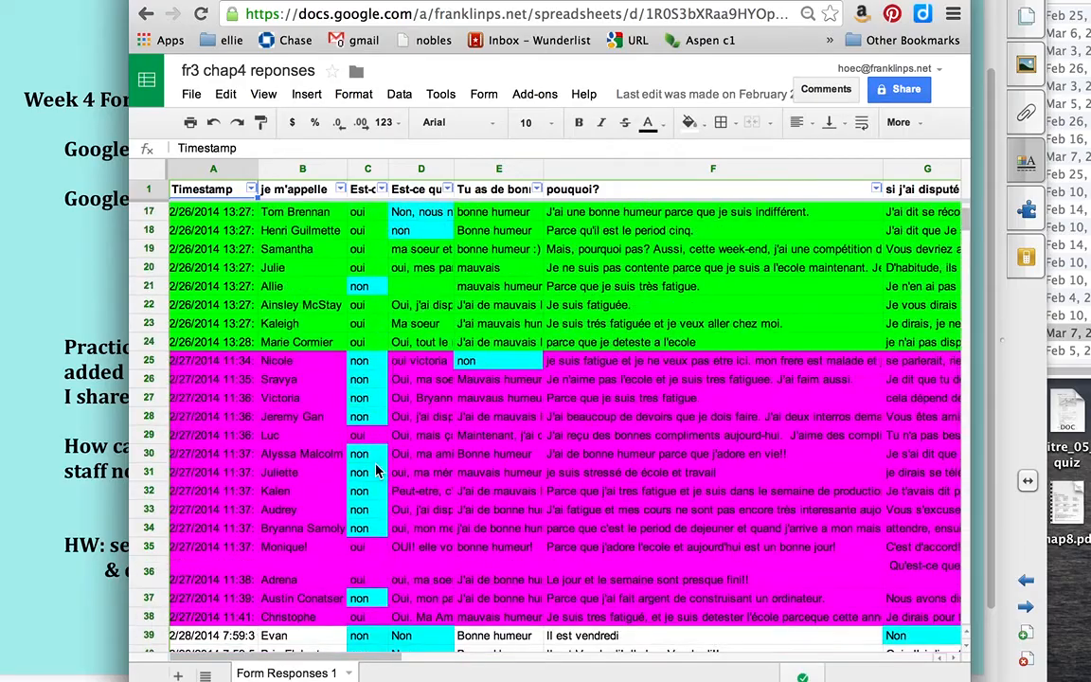
{"action": "scroll", "coordinate": [376, 471], "scroll_direction": "down", "scroll_amount": 3}
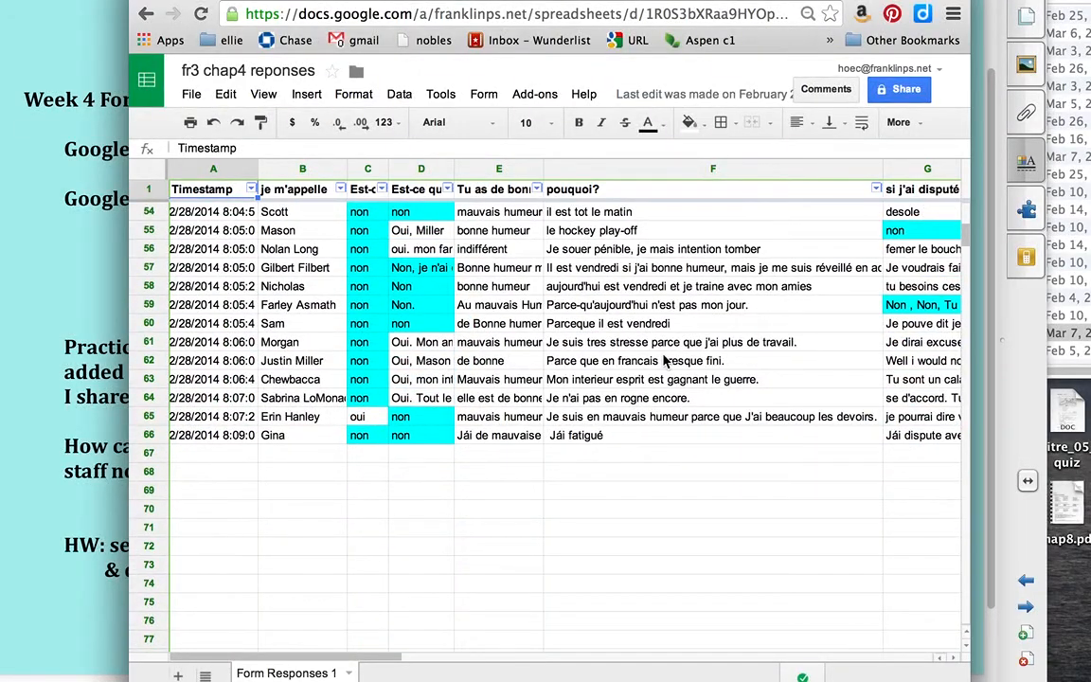
{"action": "scroll", "coordinate": [666, 361], "scroll_direction": "up", "scroll_amount": 17}
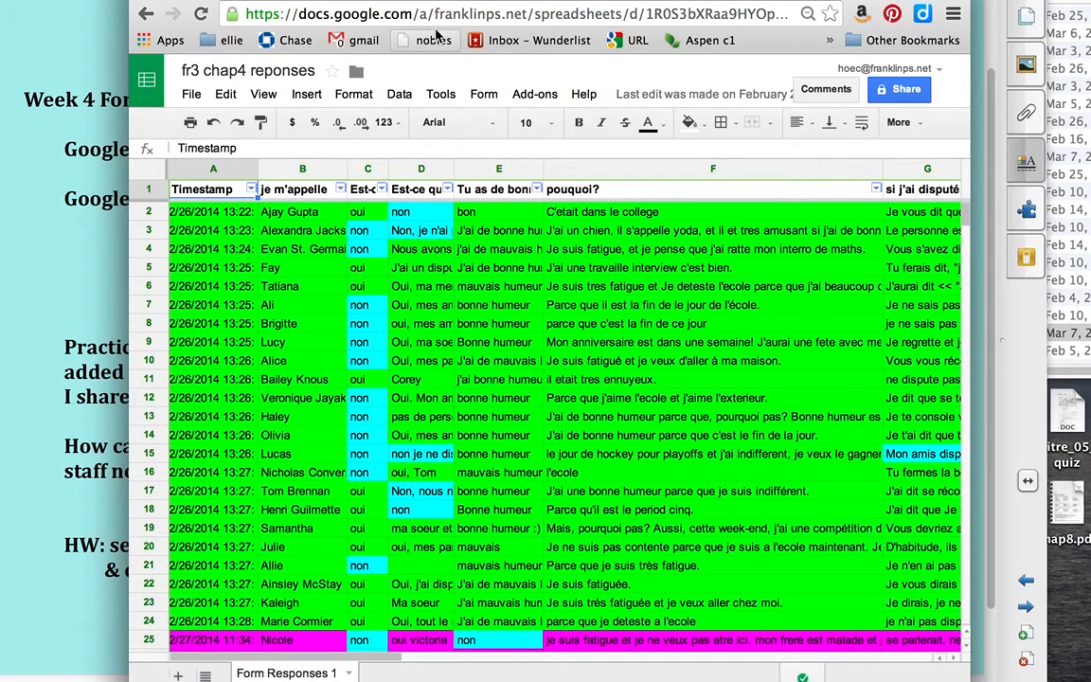
Step: Return to the French 3 H folder, move the browser window aside and bring the Week 4 Forms notes to the front
{"action": "left_click", "coordinate": [430, 0]}
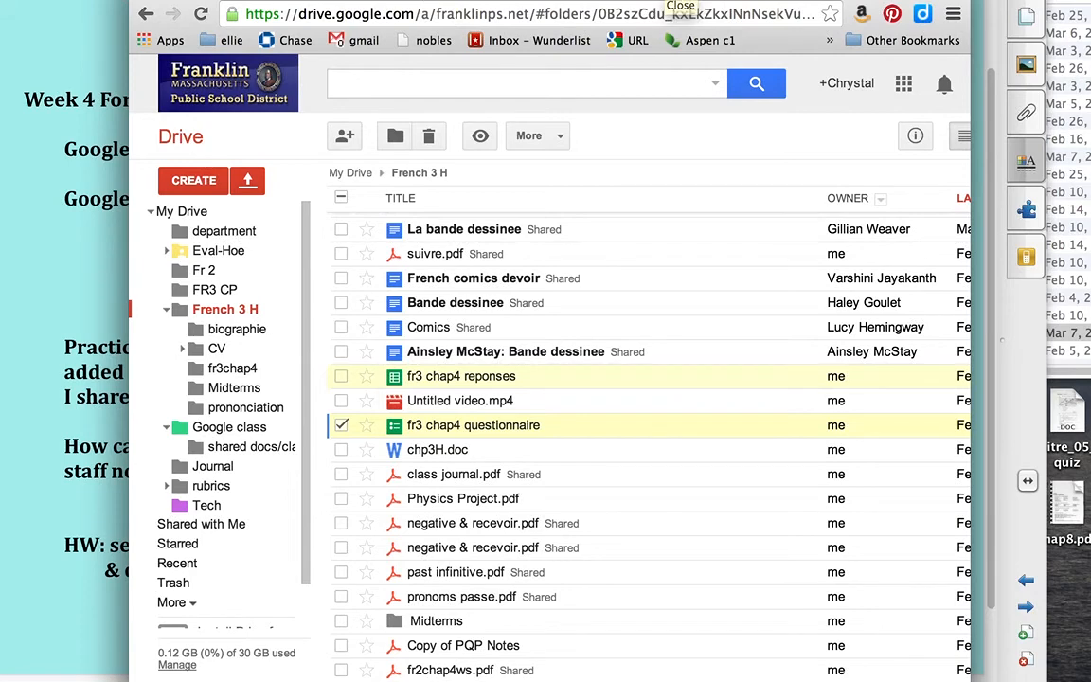
{"action": "left_click_drag", "start_coordinate": [639, 0], "coordinate": [967, 0]}
{"action": "left_click", "coordinate": [343, 297]}
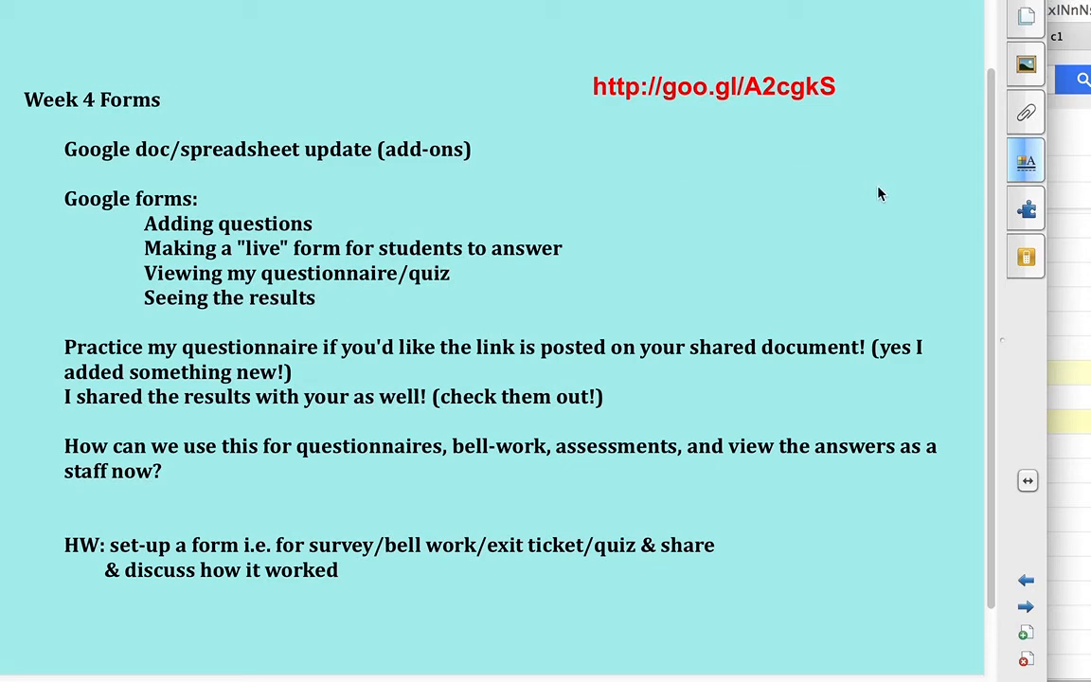
Step: Switch back to the browser, view the files shared with the account and open "Google trial form" from My Drive
{"action": "key", "text": "super+Tab"}
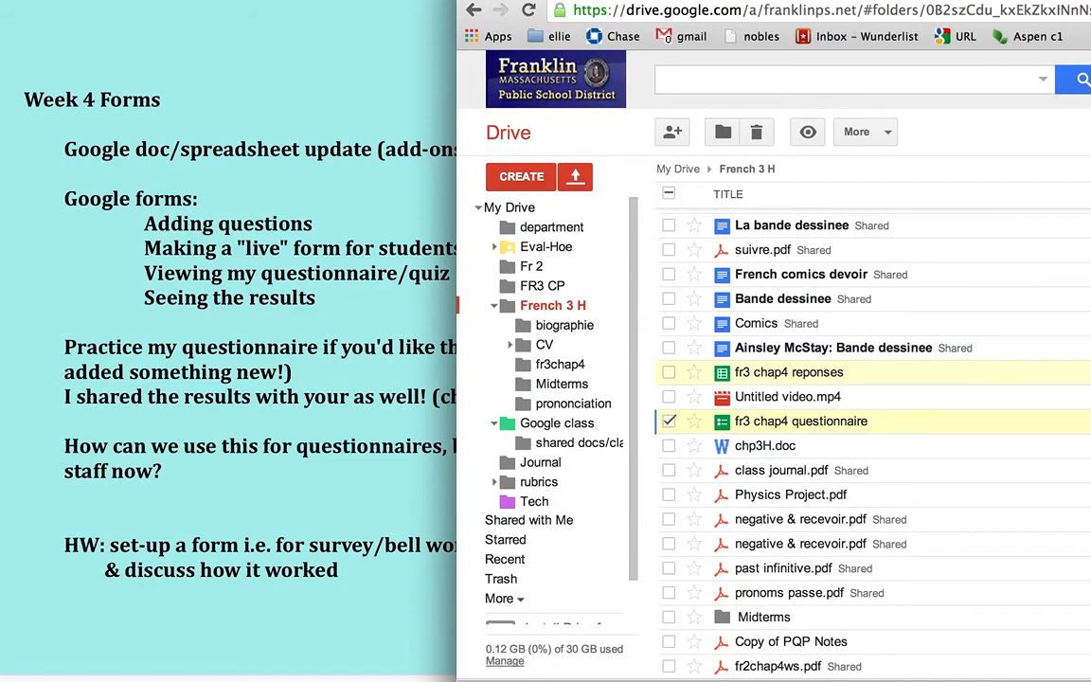
{"action": "left_click", "coordinate": [516, 527]}
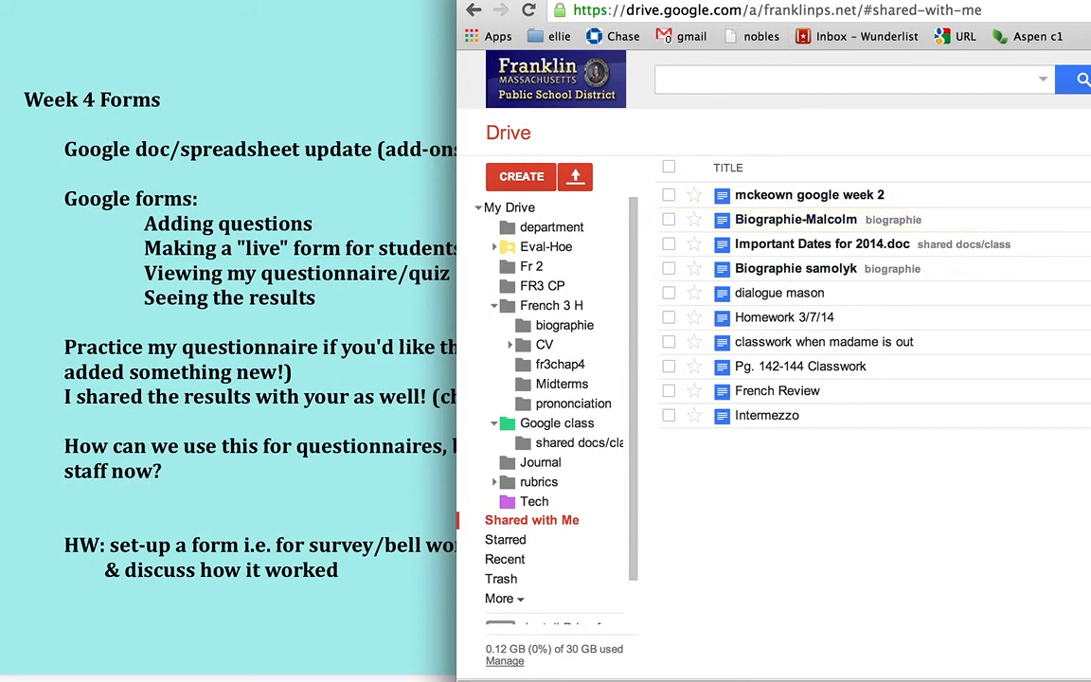
{"action": "left_click", "coordinate": [502, 207]}
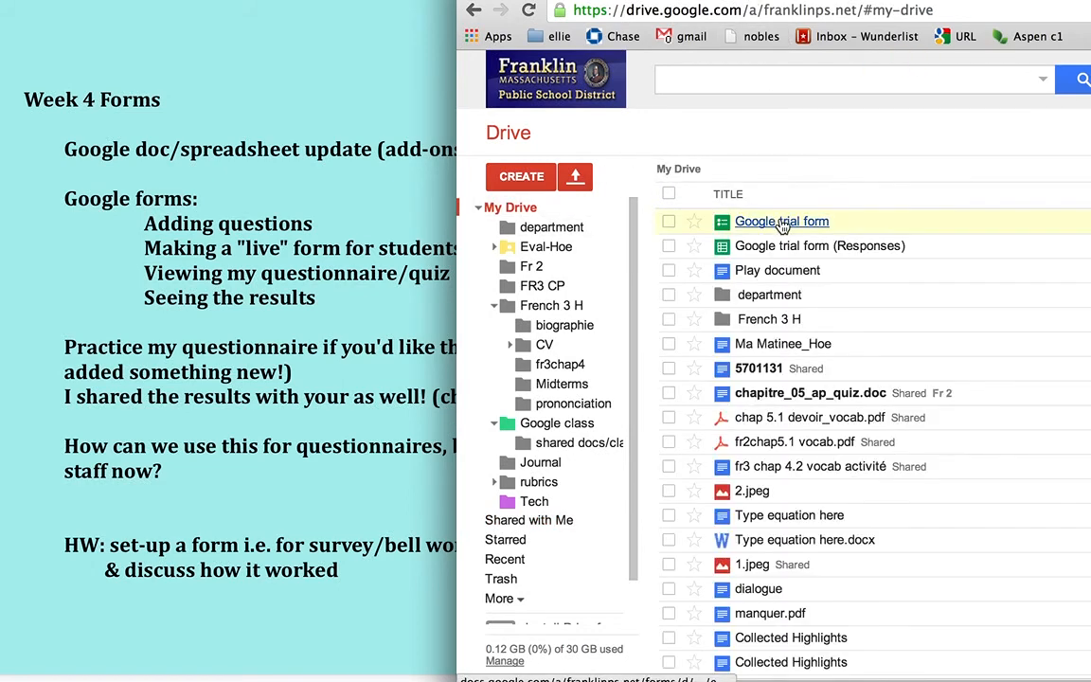
{"action": "left_click", "coordinate": [783, 222]}
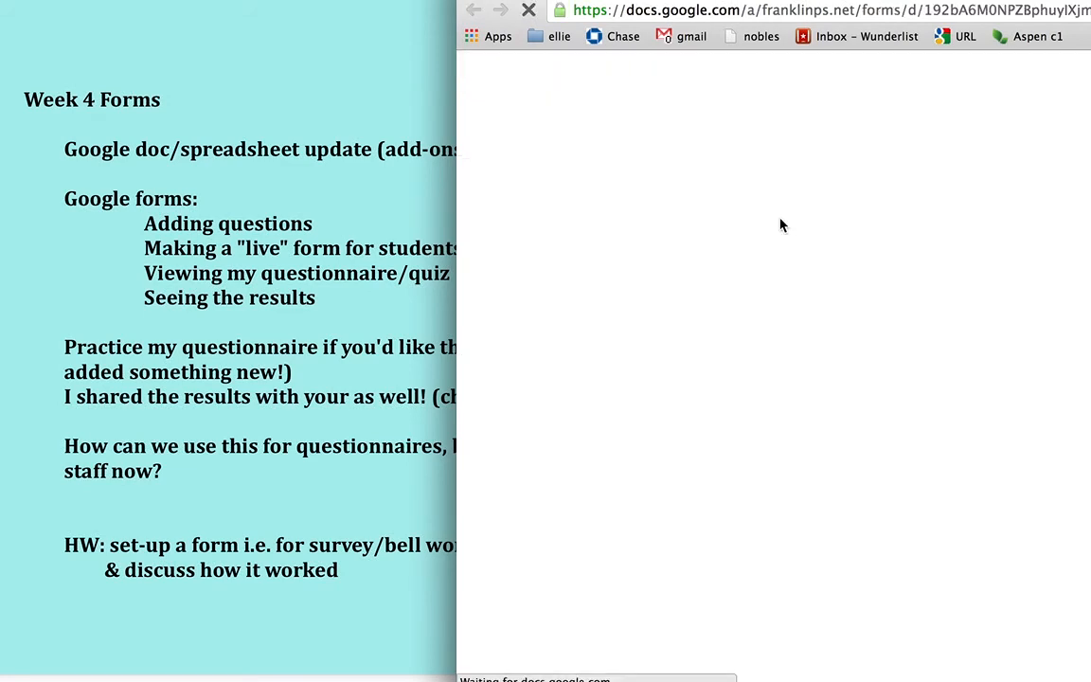
{"action": "scroll", "coordinate": [717, 464], "scroll_direction": "down", "scroll_amount": 3}
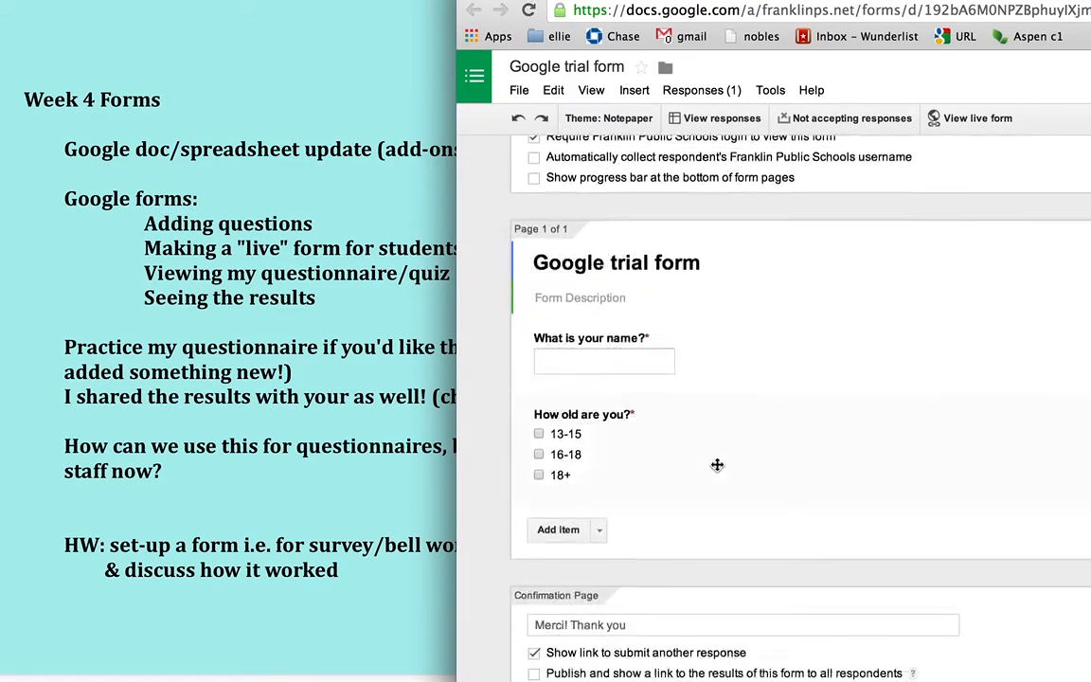
Step: Check the closed live form, set the trial form to accept responses again and view its live version
{"action": "left_click", "coordinate": [981, 119]}
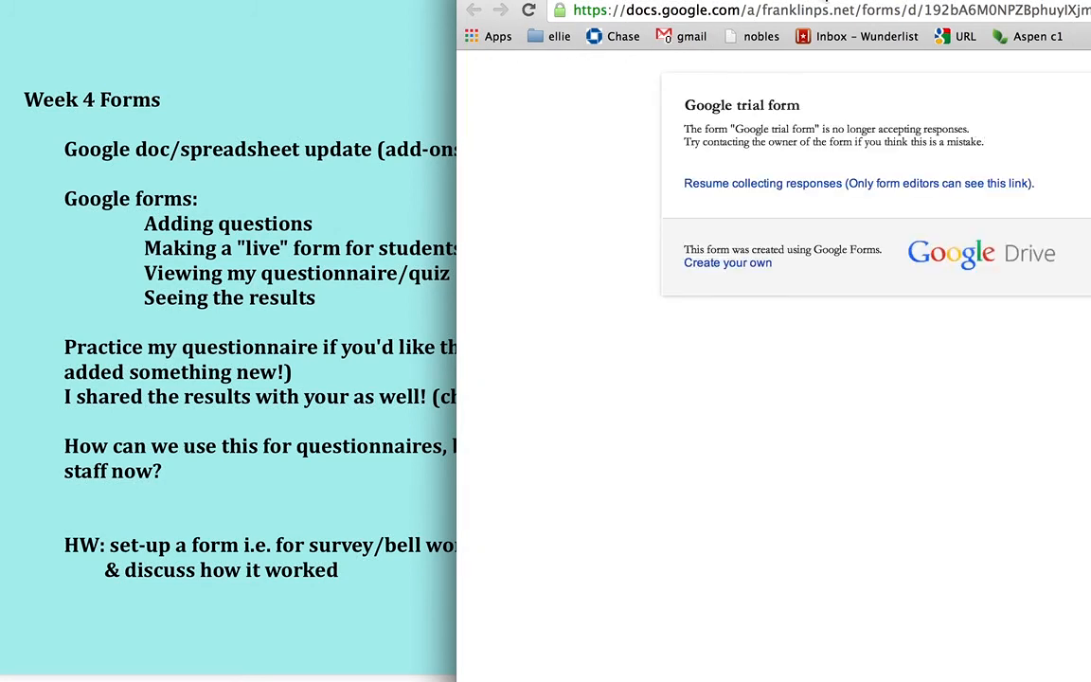
{"action": "left_click", "coordinate": [674, 1]}
{"action": "left_click", "coordinate": [830, 124]}
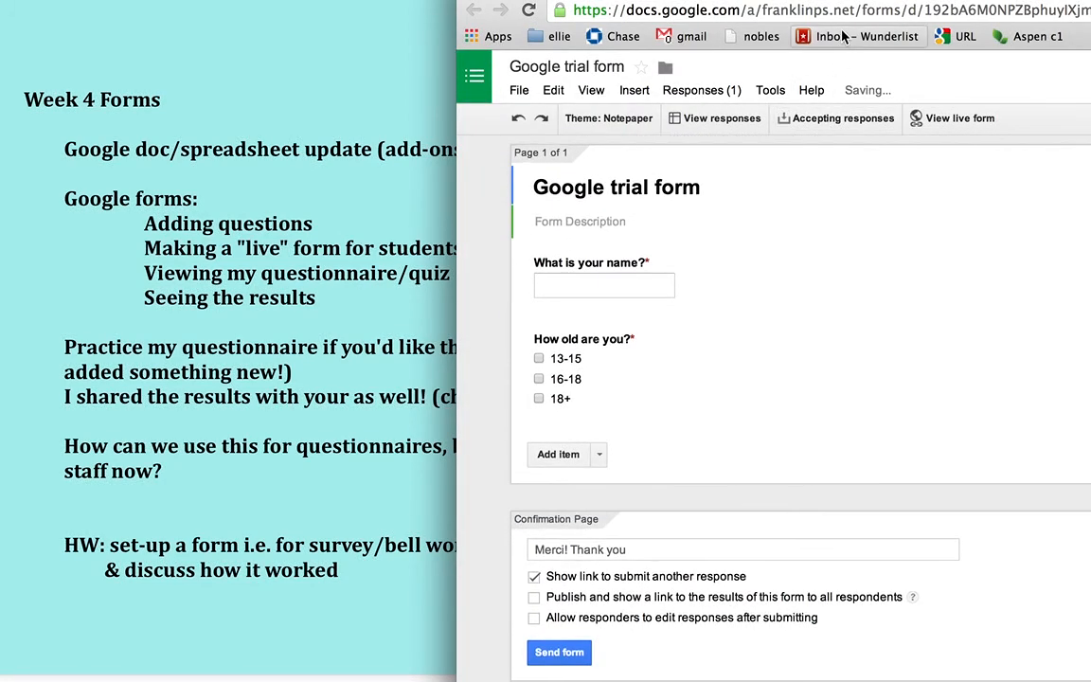
{"action": "left_click", "coordinate": [921, 117]}
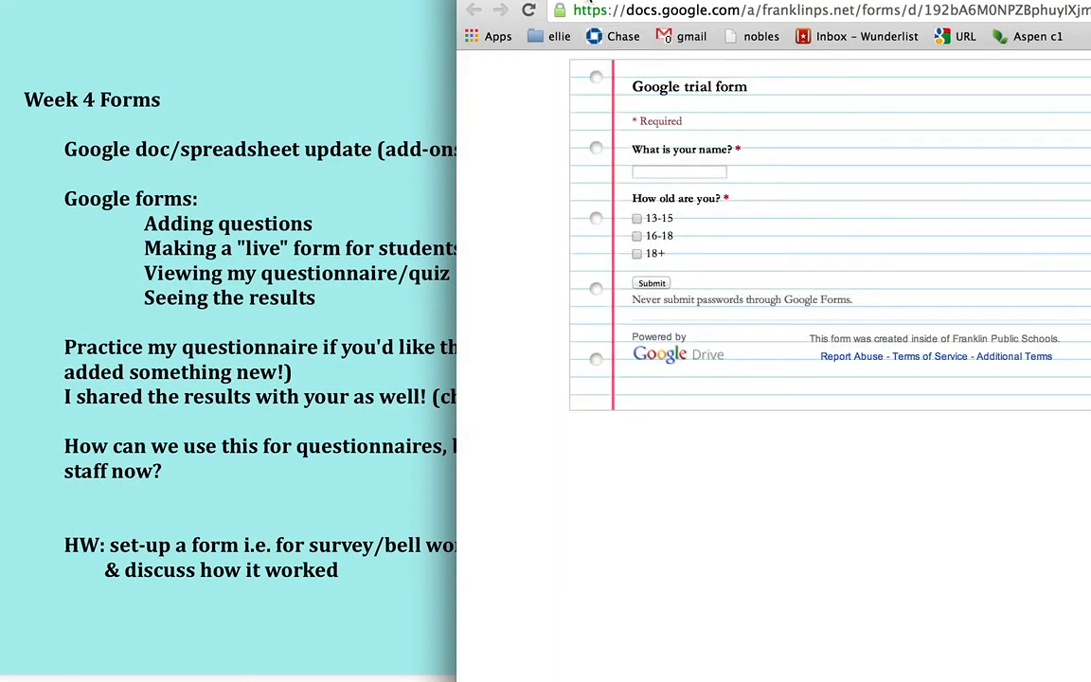
Step: Open the "Google trial form (Responses)" spreadsheet from My Drive, reposition its window and return to the Week 4 Forms notes
{"action": "left_click", "coordinate": [606, 1]}
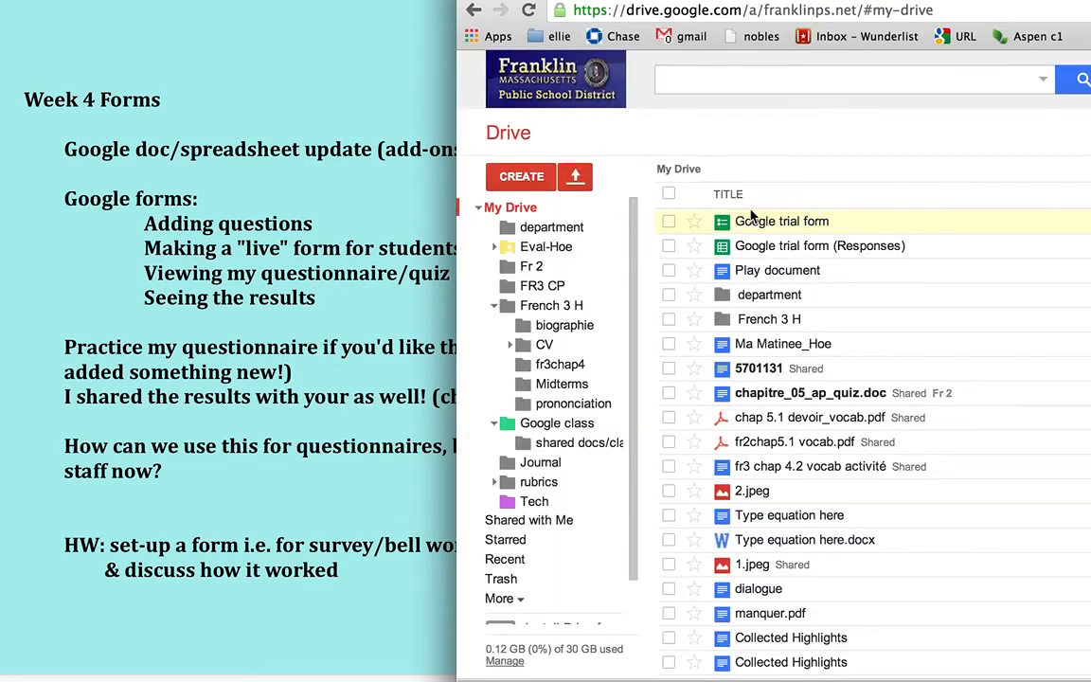
{"action": "left_click", "coordinate": [815, 247]}
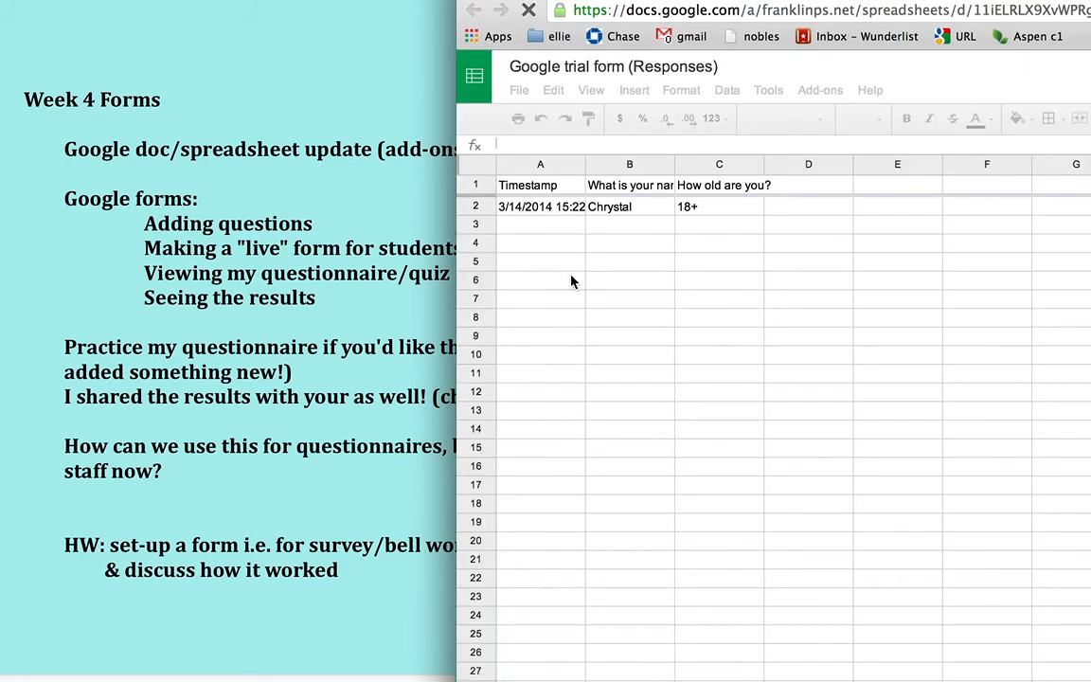
{"action": "left_click", "coordinate": [439, 291]}
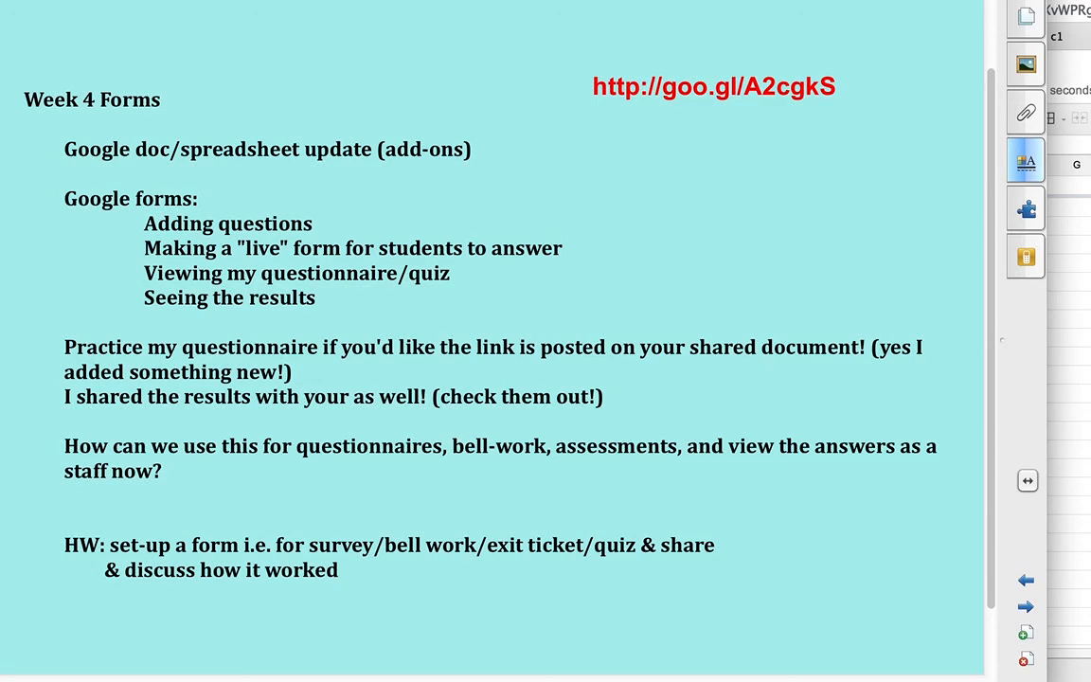
{"action": "left_click_drag", "start_coordinate": [1073, 1], "coordinate": [803, 3]}
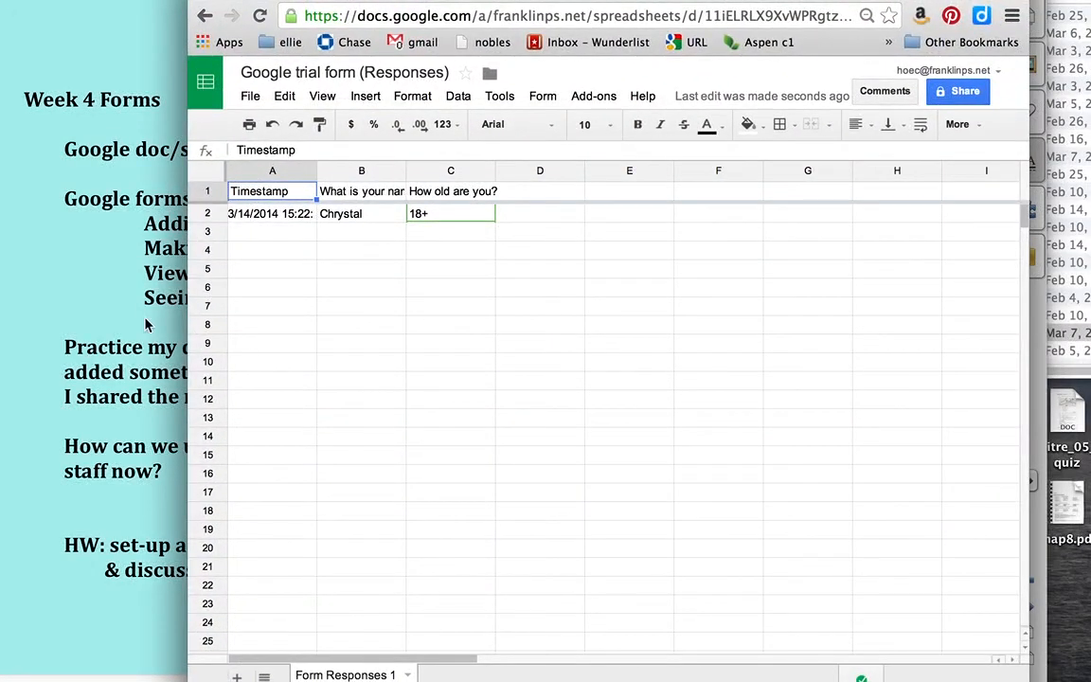
{"action": "left_click", "coordinate": [59, 317]}
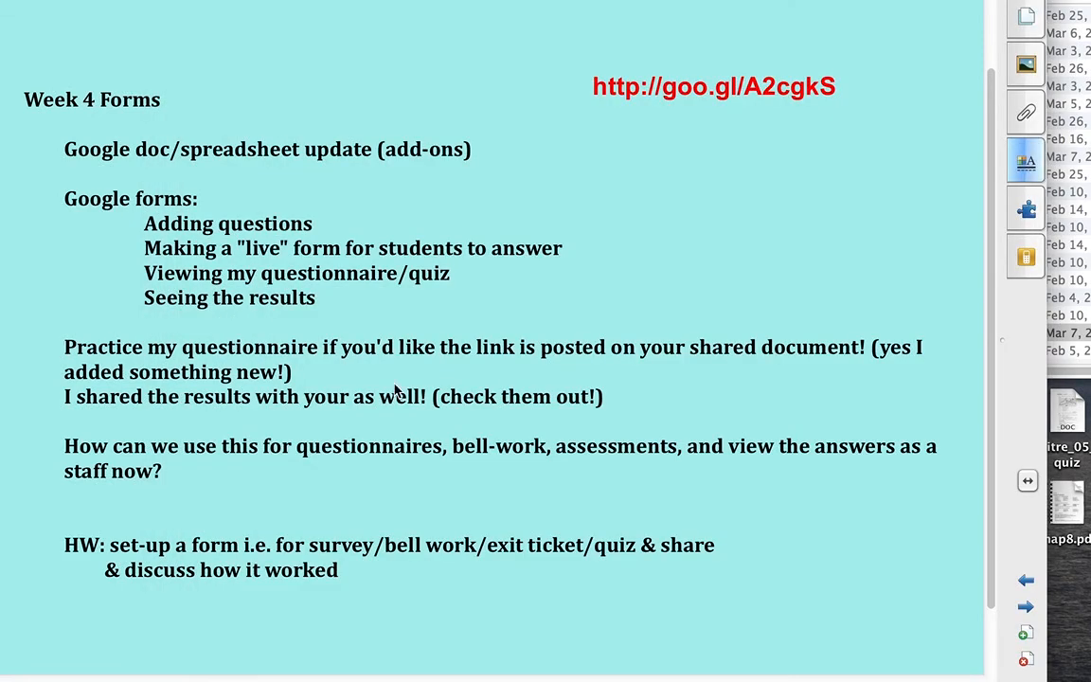